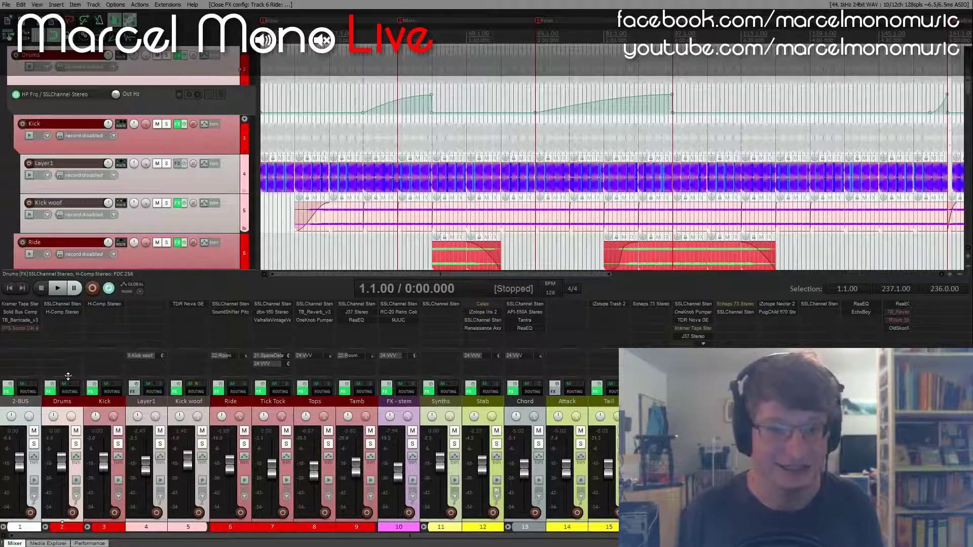
# - Play the song from the start while looking through the tracks down to Pads, stop playback and return to the drum tracks
pyautogui.press('space')
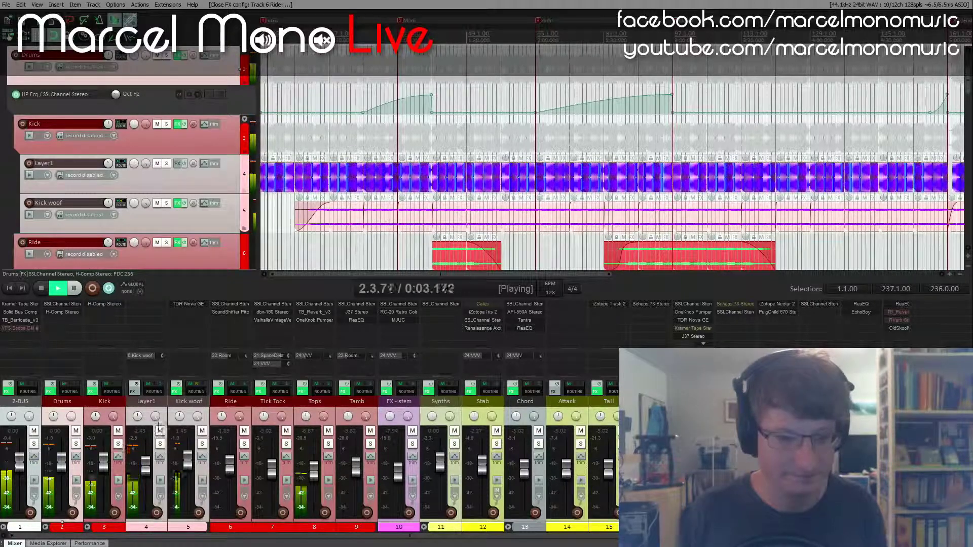
pyautogui.scroll(-3, 42, 184)
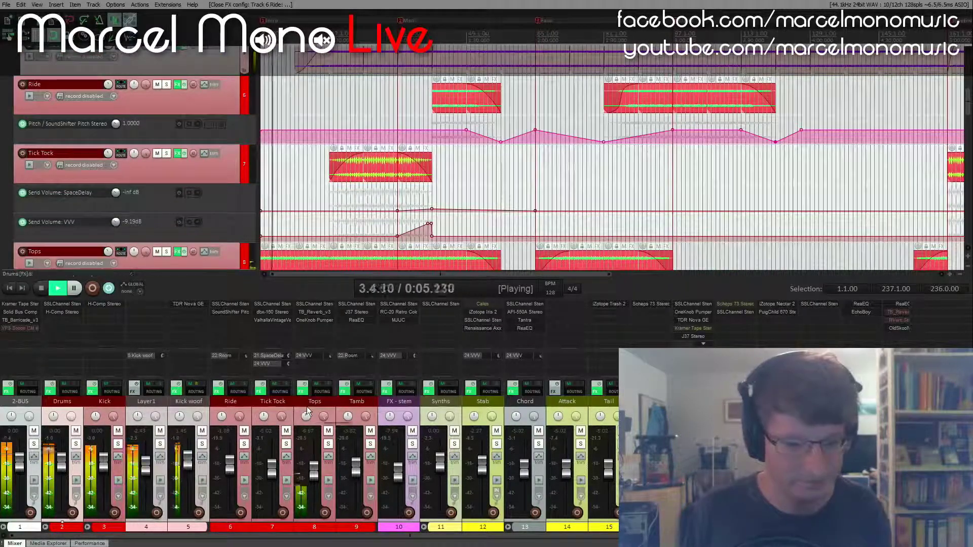
pyautogui.scroll(-1, 104, 193)
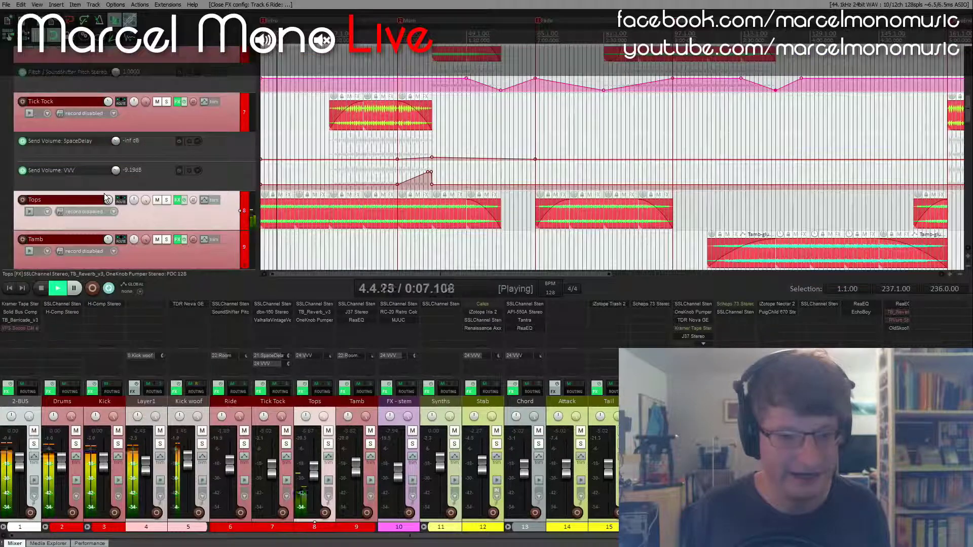
pyautogui.scroll(-1, 105, 193)
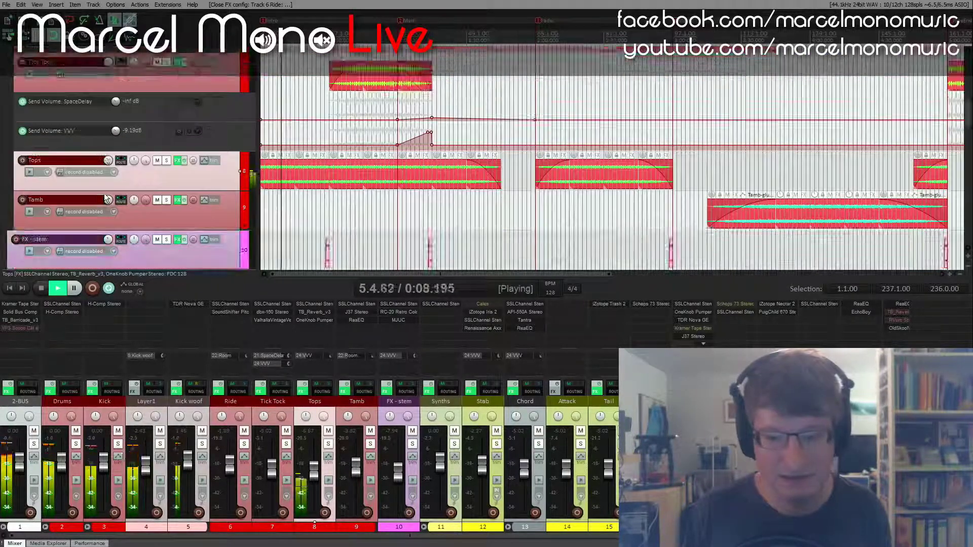
pyautogui.scroll(-6, 403, 199)
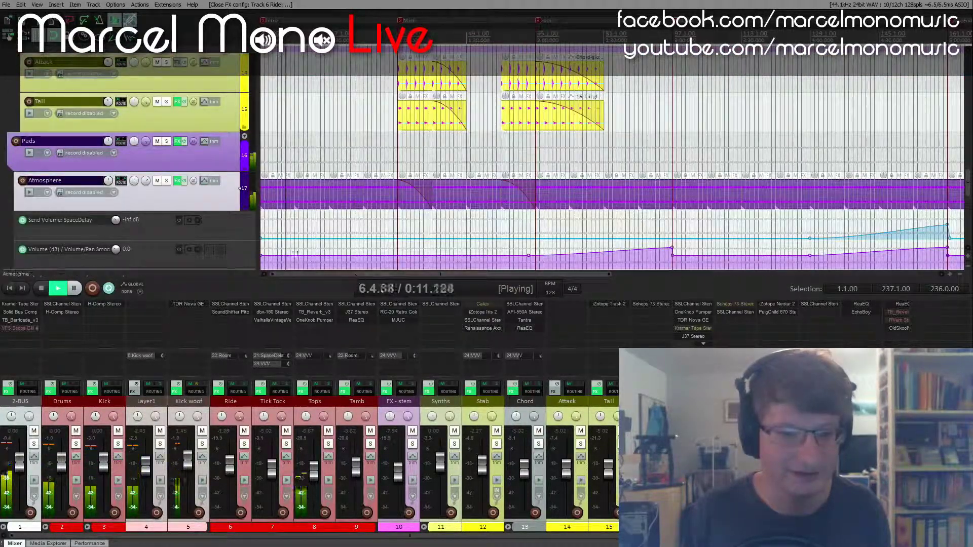
pyautogui.press('space')
pyautogui.scroll(12, 163, 209)
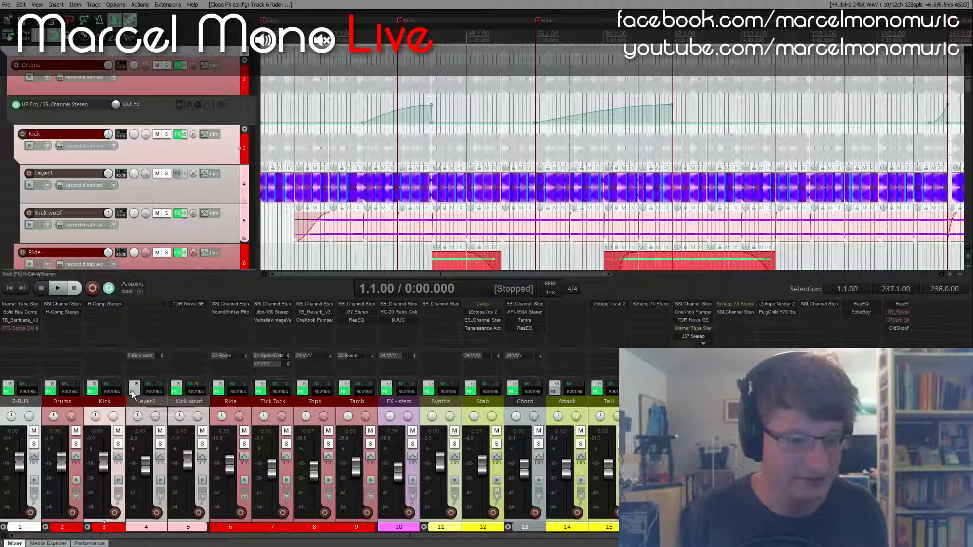
# - Inspect the Kick track's H-Comp Stereo, close the Kick woof track's TDR Nova GE equalizer and stop playback
pyautogui.click(122, 304)
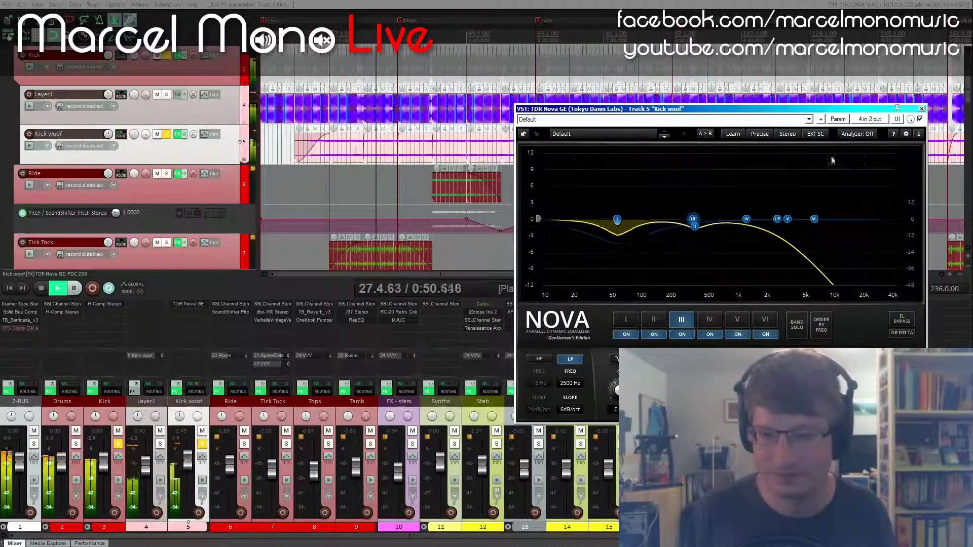
pyautogui.click(921, 108)
pyautogui.press('space')
# - Clear the solos on the Kick, Kick woof and Tops tracks
pyautogui.scroll(-5, 211, 231)
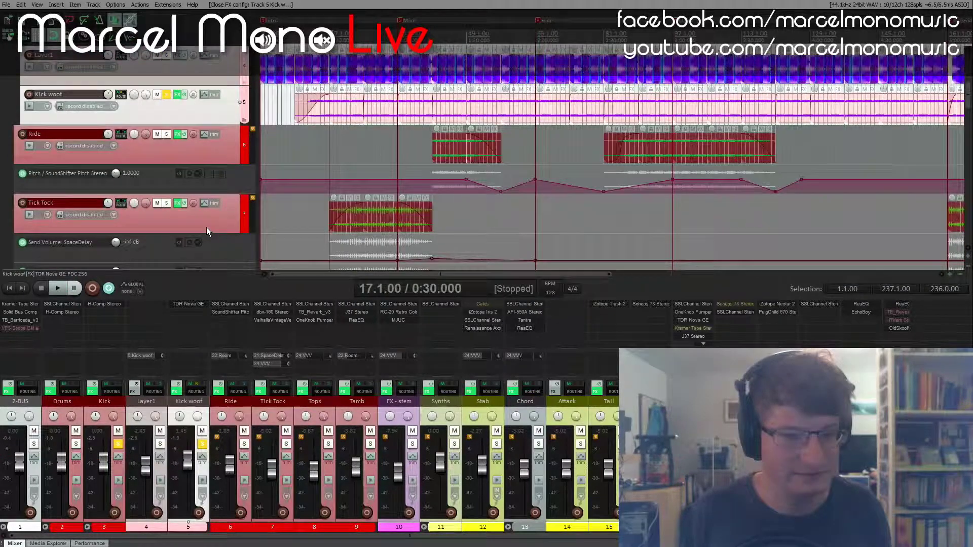
pyautogui.click(166, 143)
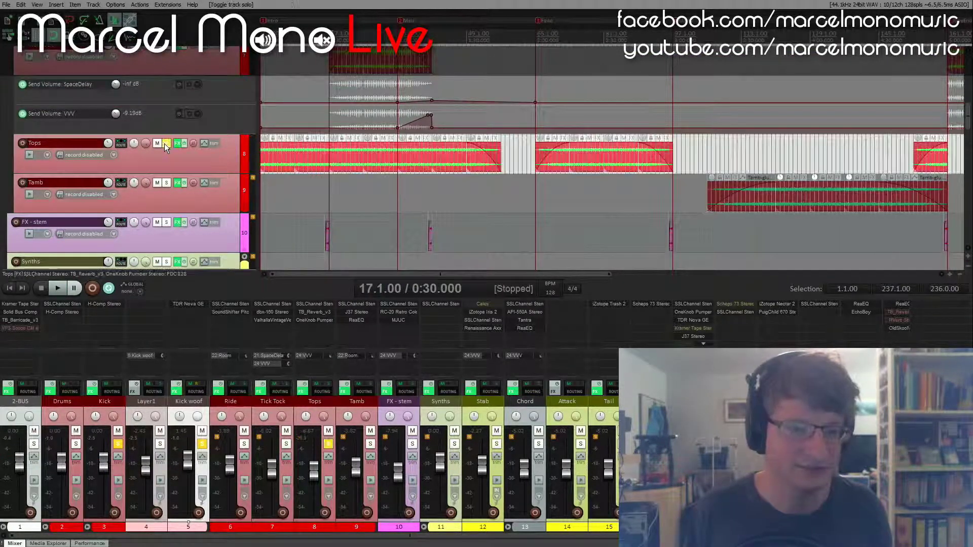
pyautogui.scroll(4, 187, 165)
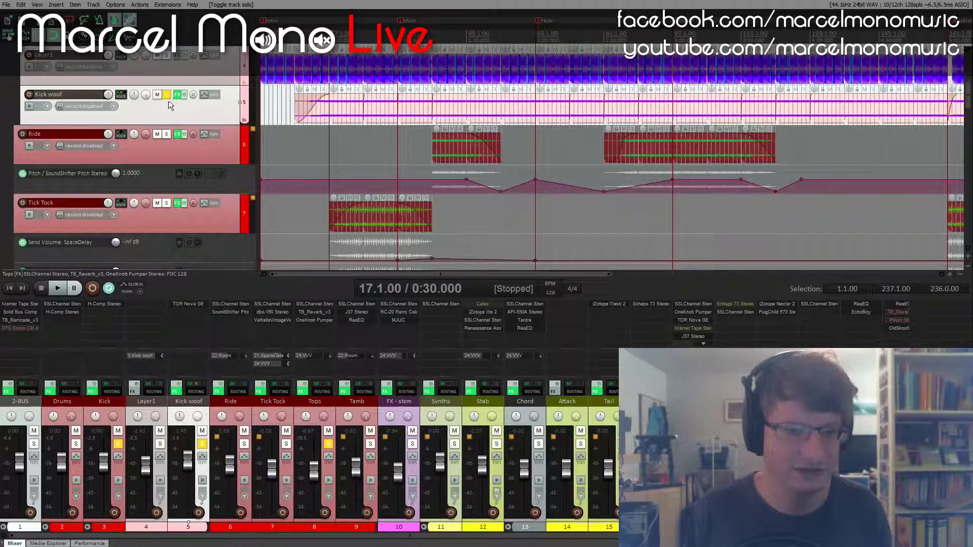
pyautogui.scroll(2, 168, 96)
pyautogui.scroll(-7, 167, 109)
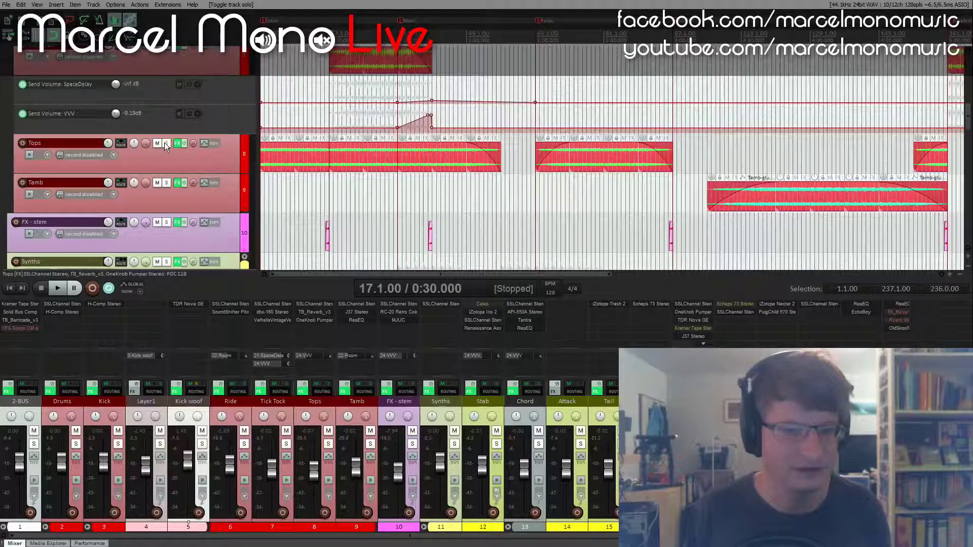
# - Play the song from the start, solo the Tops track to hear it alone, and stop playback
pyautogui.press('Home')
pyautogui.press('space')
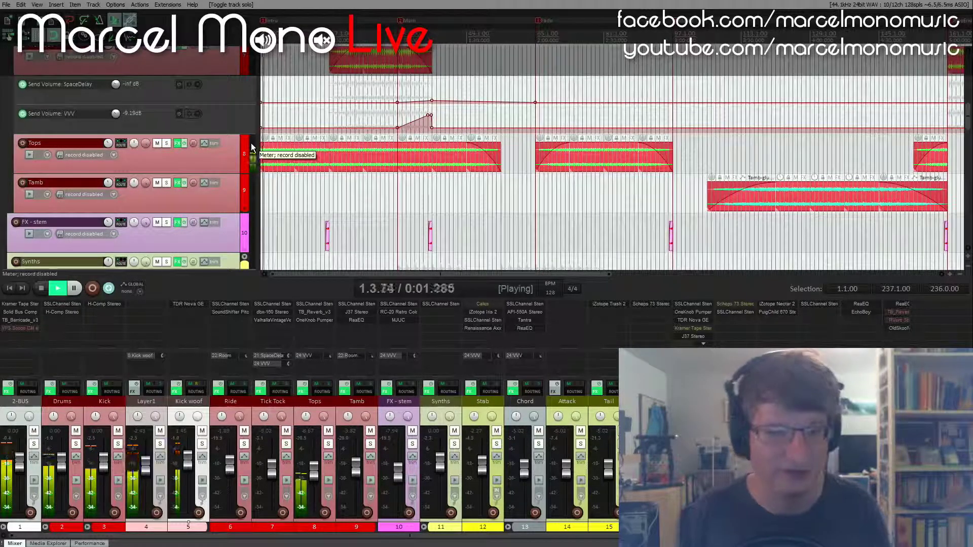
pyautogui.click(168, 143)
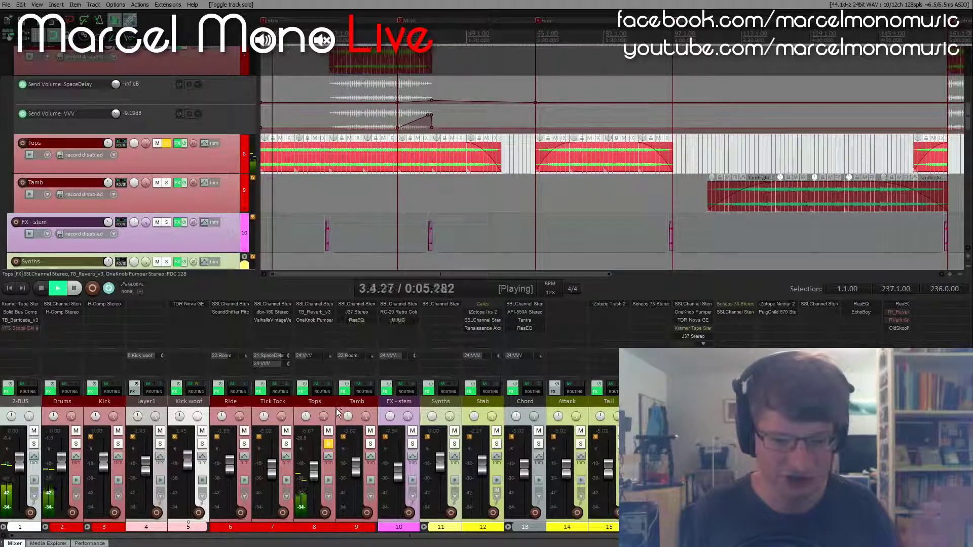
pyautogui.press('space')
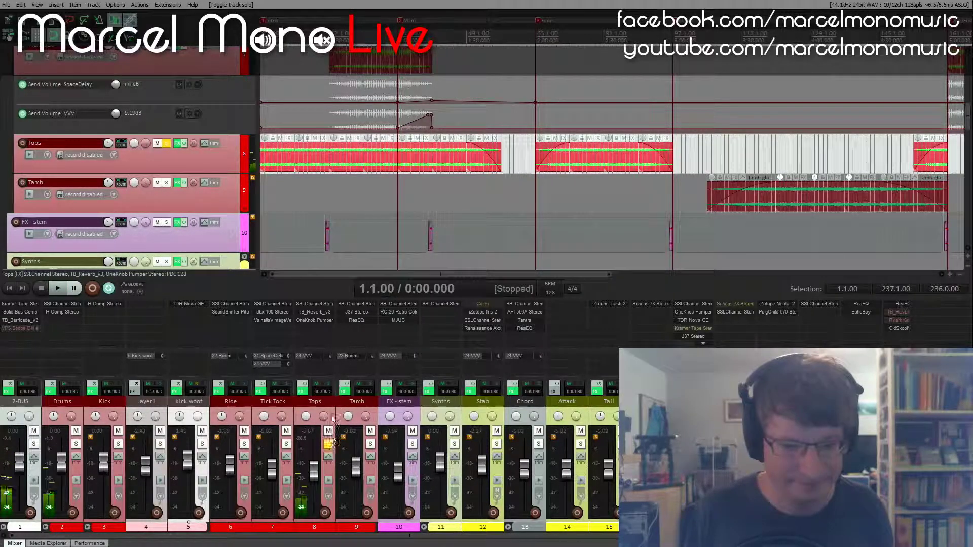
# - Show the Tops track's SSLChannel Stereo and TB_Reverb_v3 plugins, moving their windows clear of the track's effect list
pyautogui.click(328, 305)
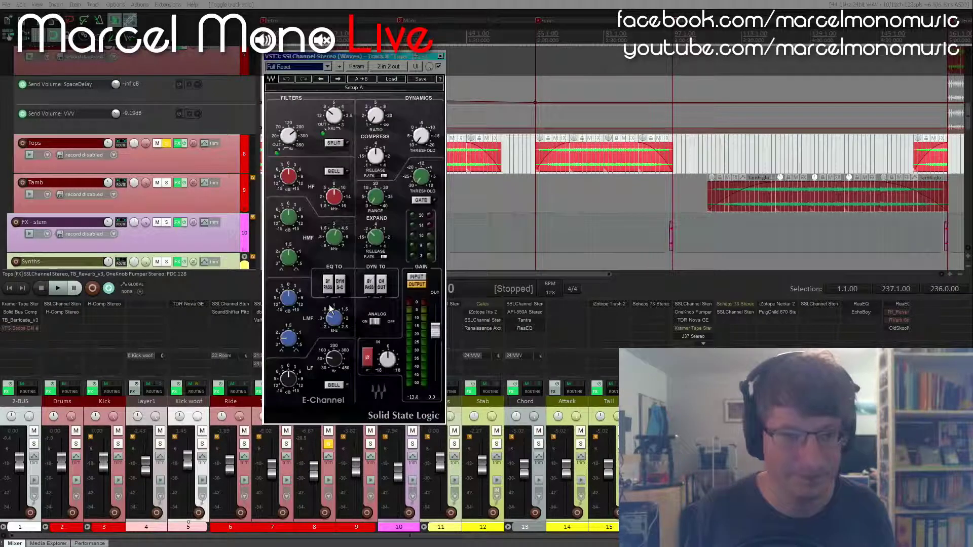
pyautogui.moveTo(346, 57); pyautogui.dragTo(160, 53)
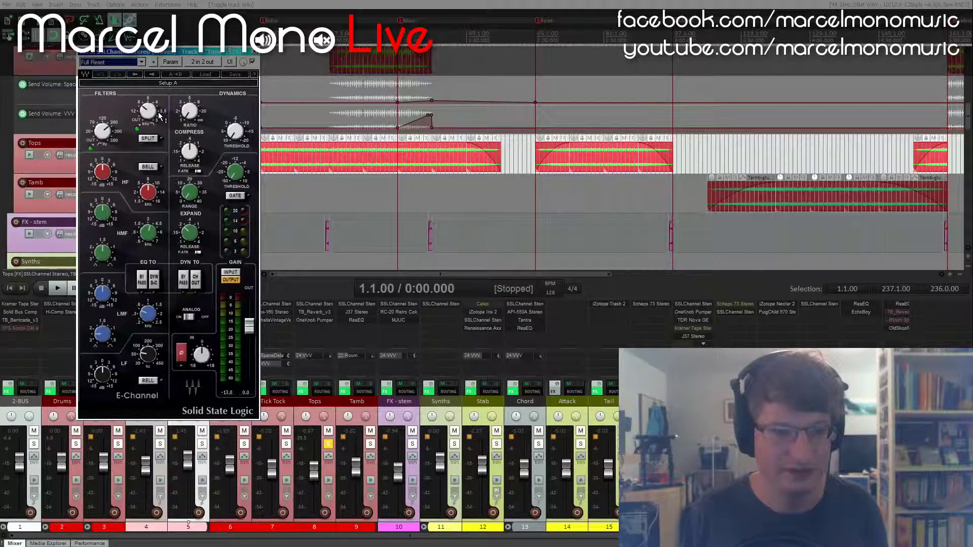
pyautogui.click(308, 313)
pyautogui.moveTo(226, 94); pyautogui.dragTo(189, 153)
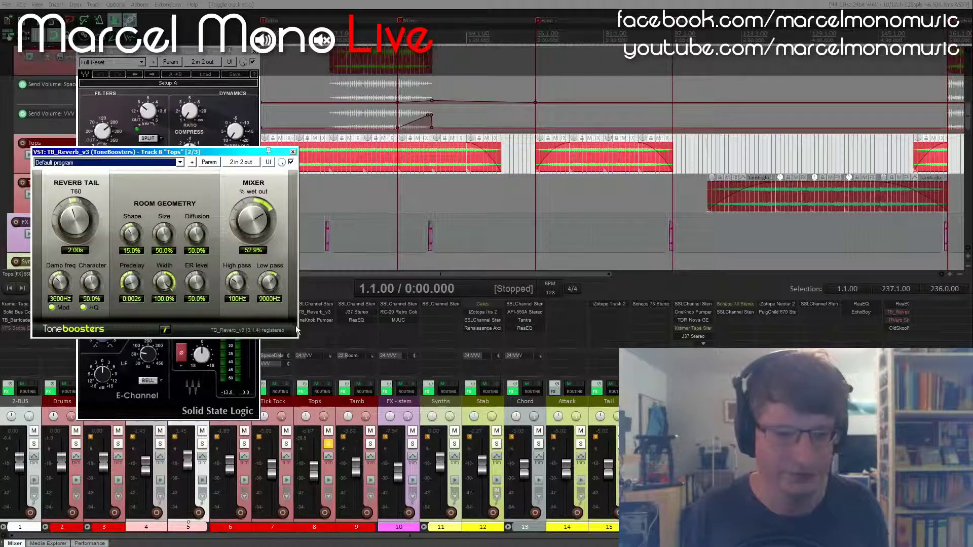
# - Compare the Tops track with TB_Reverb_v3 bypassed and enabled during playback, unsoloing the track to hear it in the mix
pyautogui.keyDown('shift'); pyautogui.click(327, 312); pyautogui.keyUp('shift')
pyautogui.press('space')
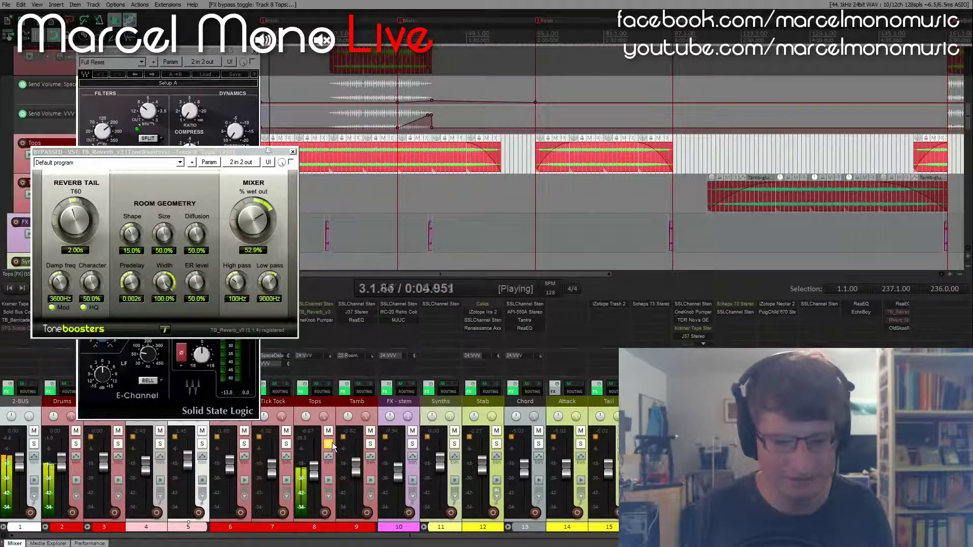
pyautogui.click(330, 443)
pyautogui.keyDown('shift'); pyautogui.click(330, 305); pyautogui.keyUp('shift')
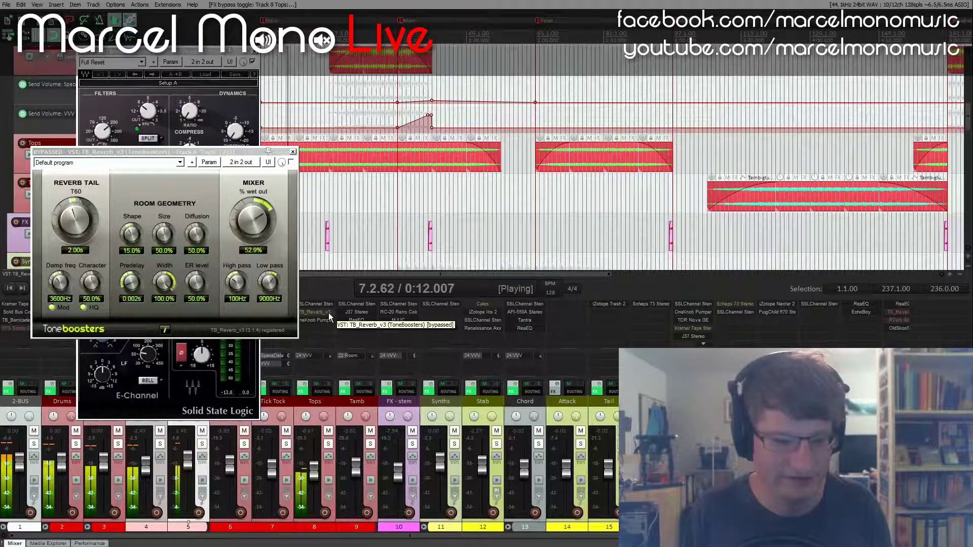
pyautogui.keyDown('shift'); pyautogui.click(328, 312); pyautogui.keyUp('shift')
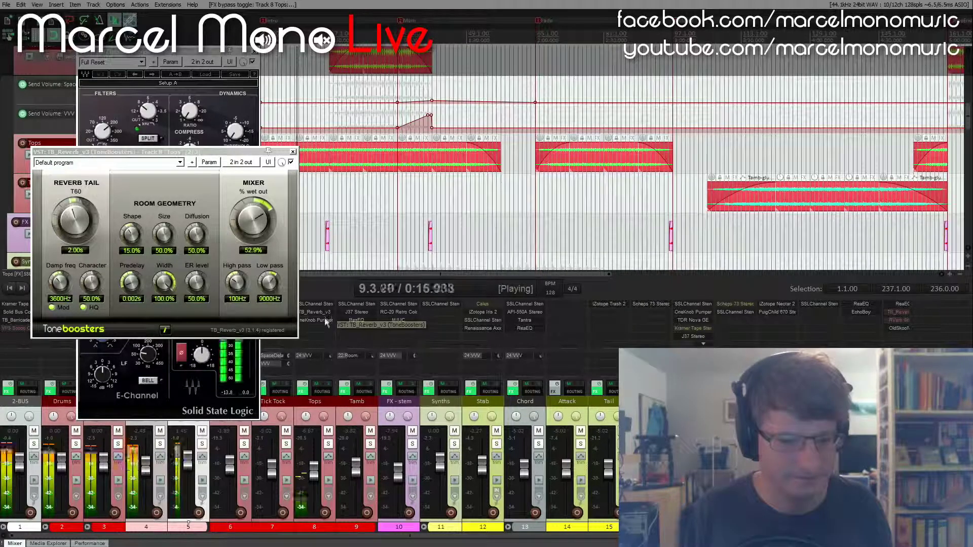
# - Inspect the Tops track's OneKnob Pumper during playback, stop, and close all three Tops plugin windows
pyautogui.click(325, 319)
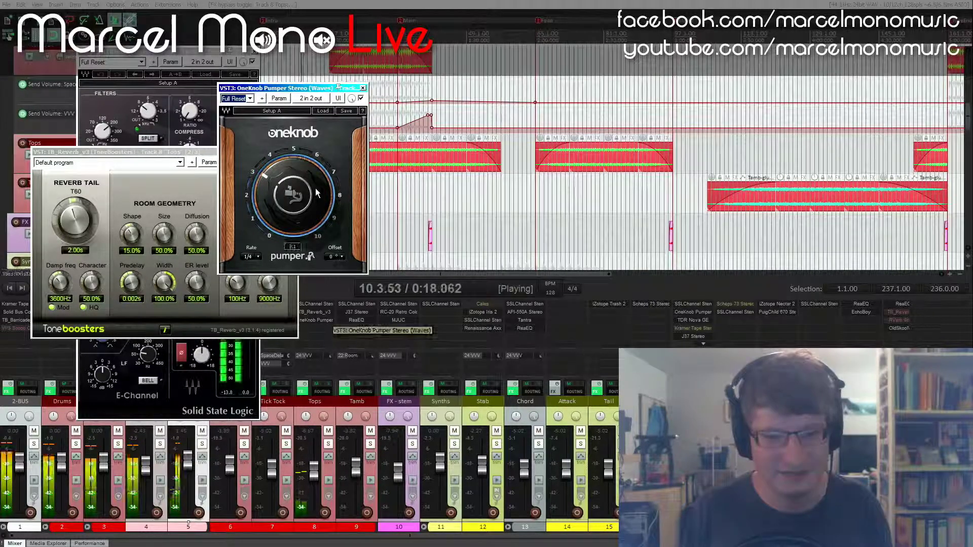
pyautogui.press('space')
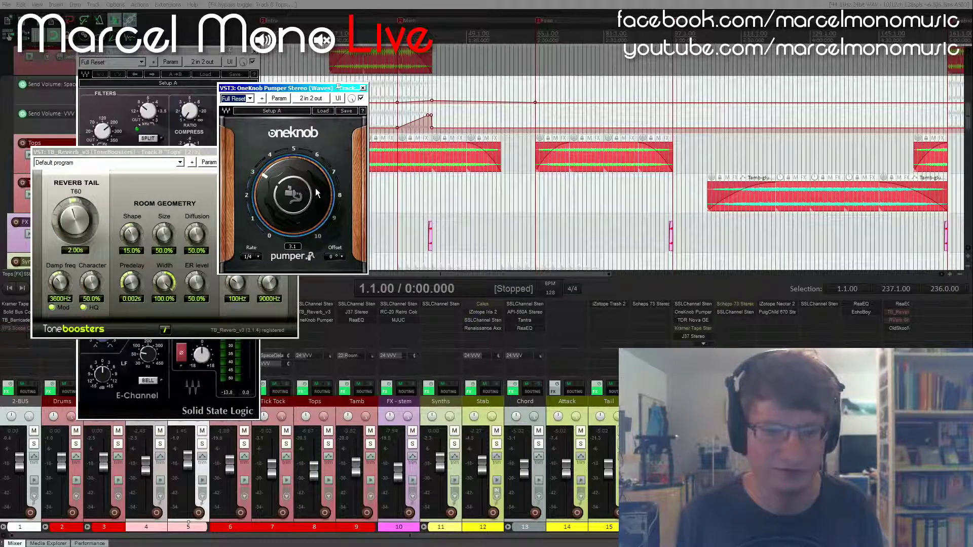
pyautogui.click(363, 88)
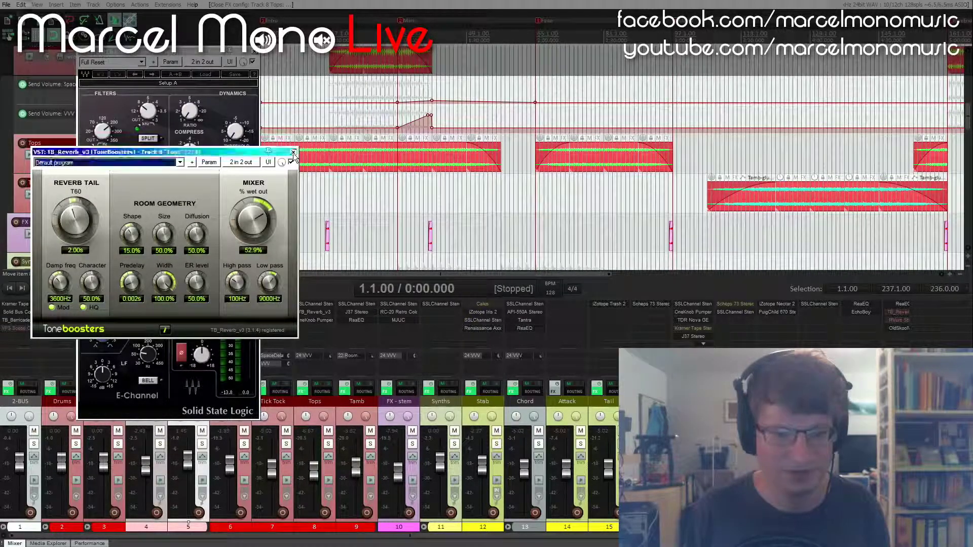
pyautogui.click(293, 152)
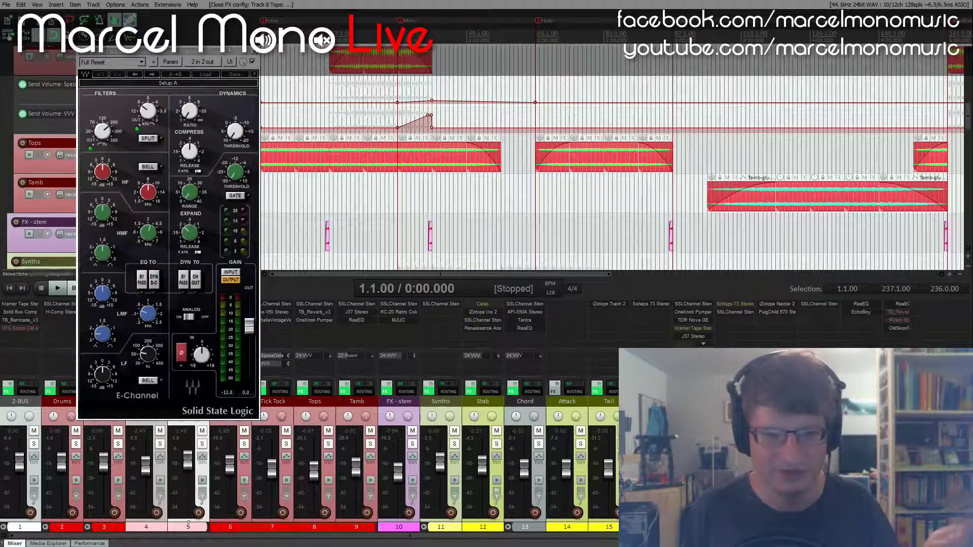
pyautogui.click(256, 52)
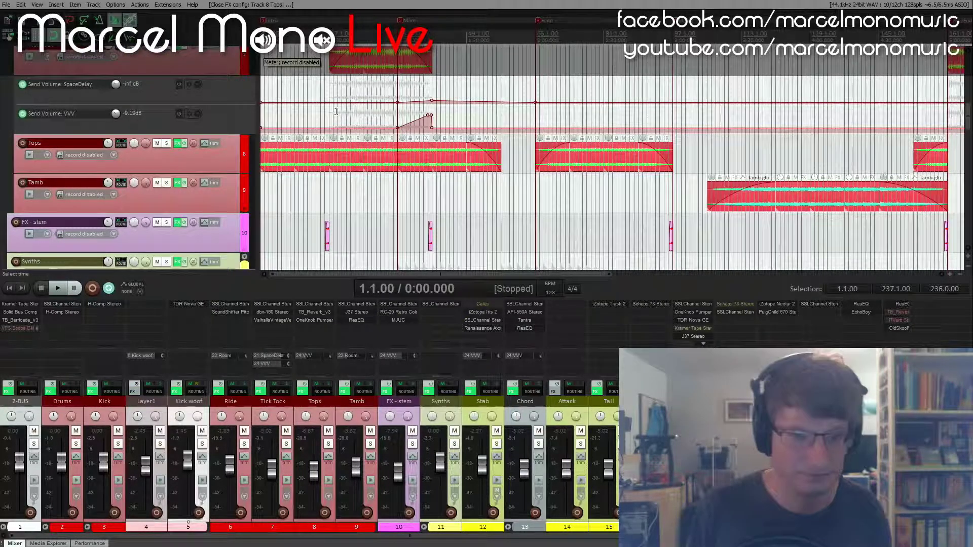
# - Play short passages of the full mix from 17.1.00 and from 16.1.00 to hear the FX - stem sound
pyautogui.click(320, 154)
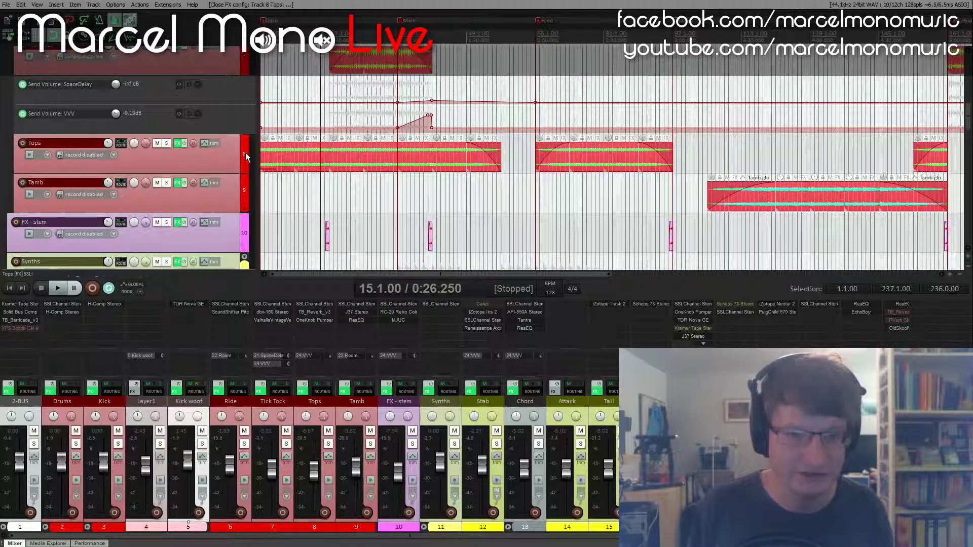
pyautogui.click(327, 202)
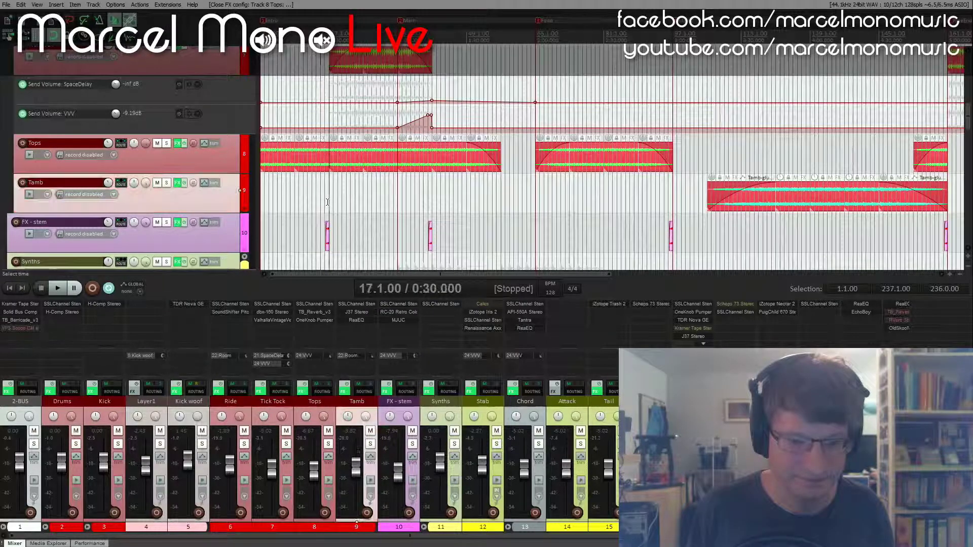
pyautogui.press('space')
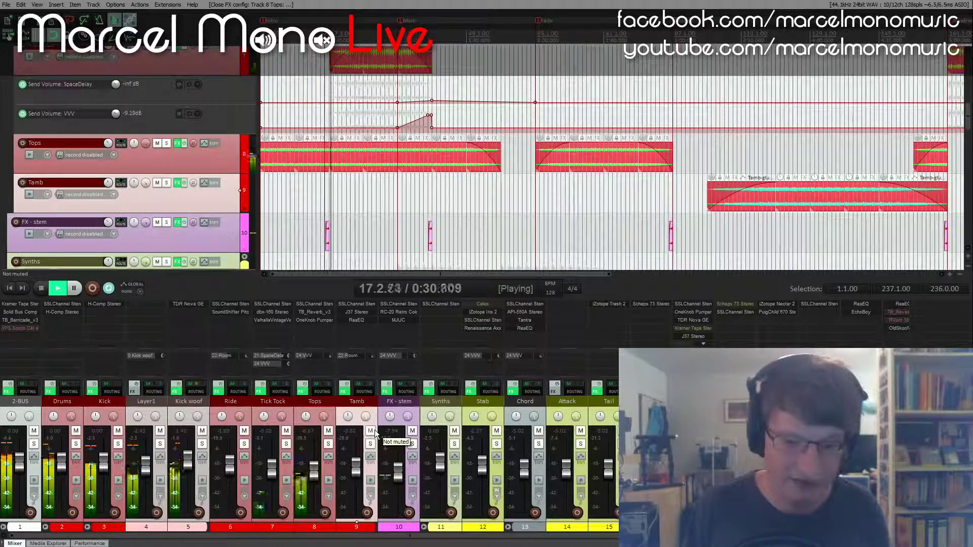
pyautogui.press('space')
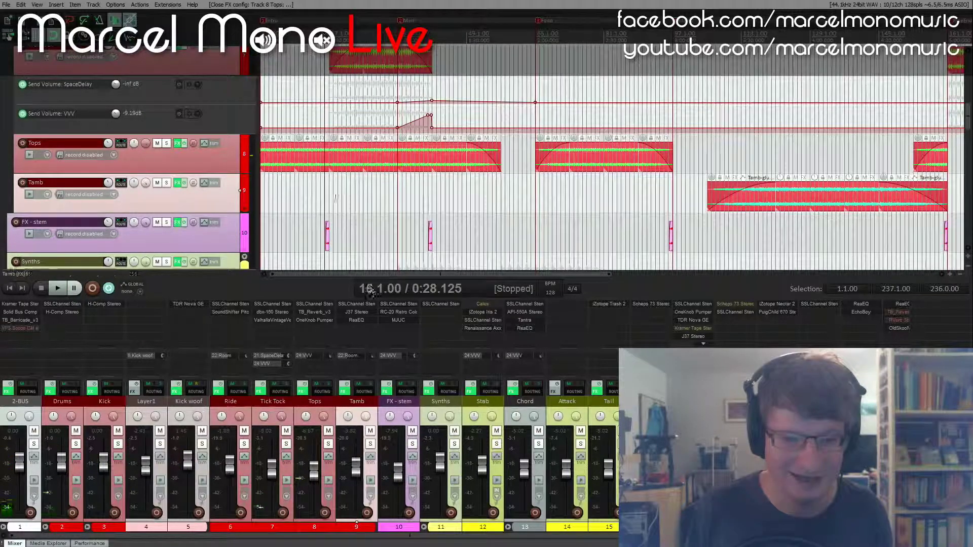
pyautogui.scroll(-3, 234, 196)
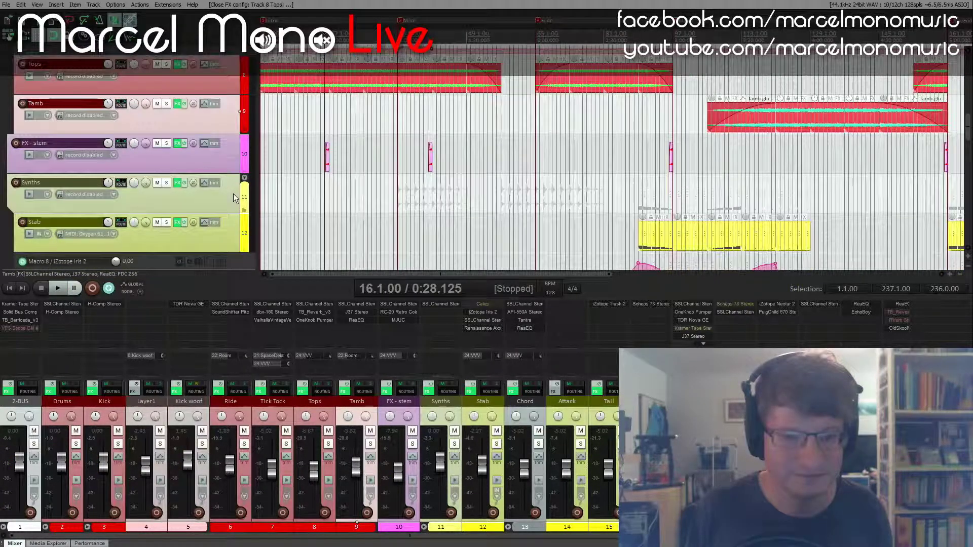
pyautogui.press('space')
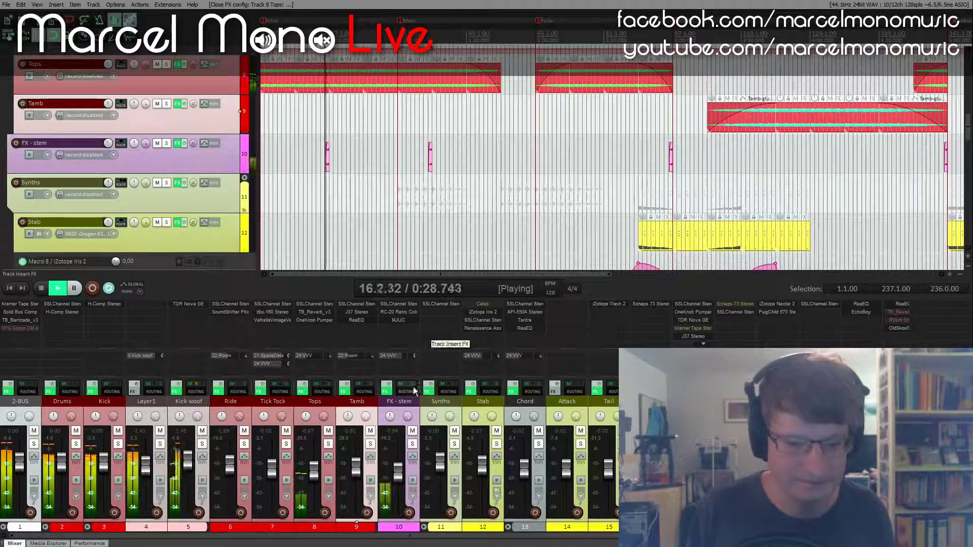
pyautogui.press('space')
# - Solo the FX - stem track and compare it from 16.1.00 with its effects chain enabled and bypassed
pyautogui.click(412, 444)
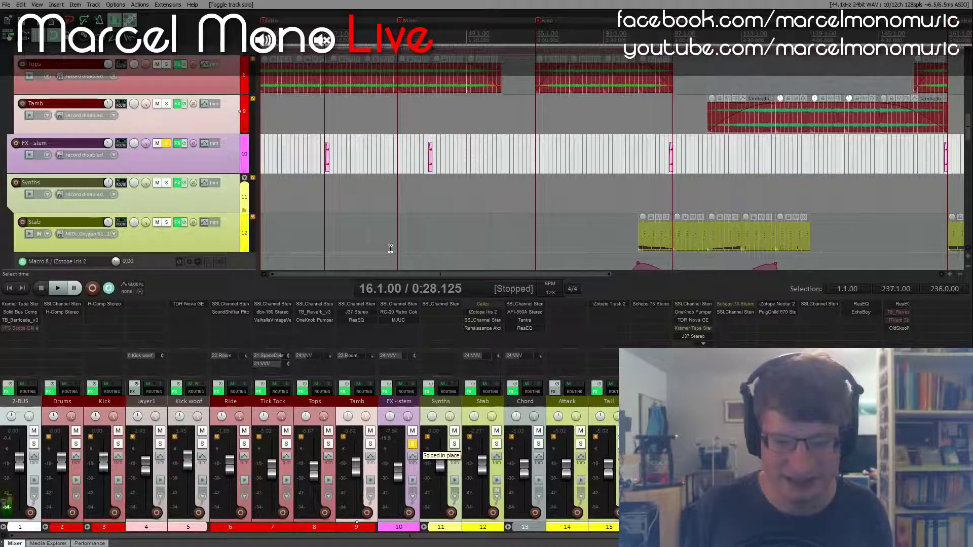
pyautogui.press('space')
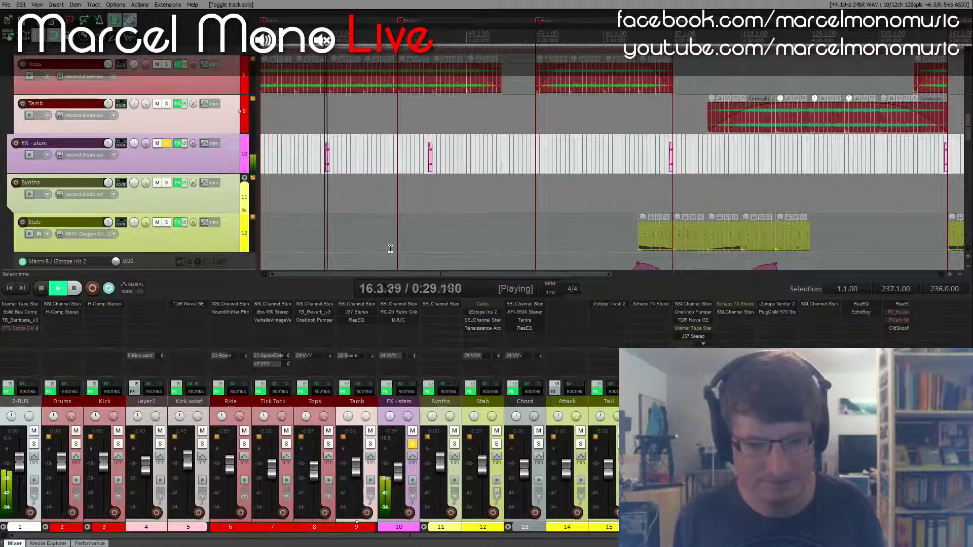
pyautogui.press('space')
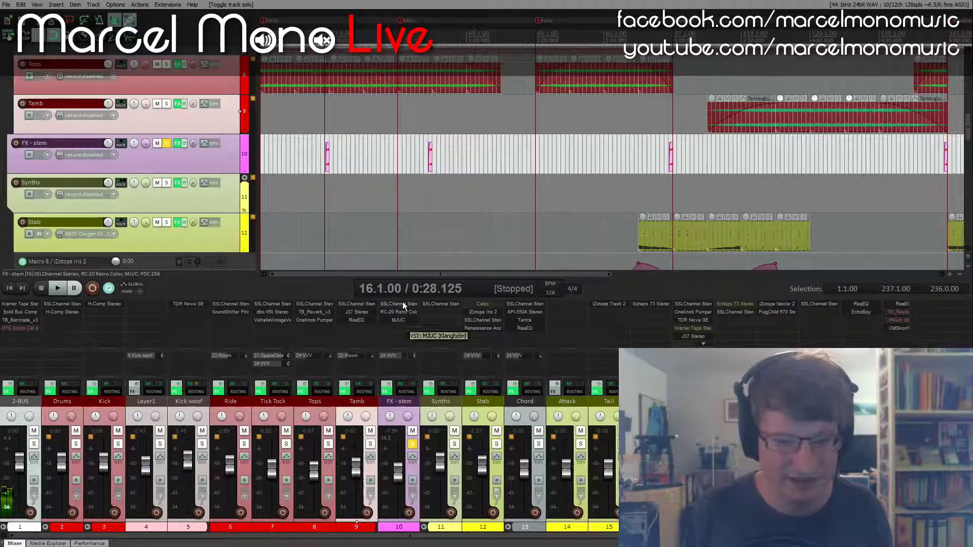
pyautogui.click(386, 389)
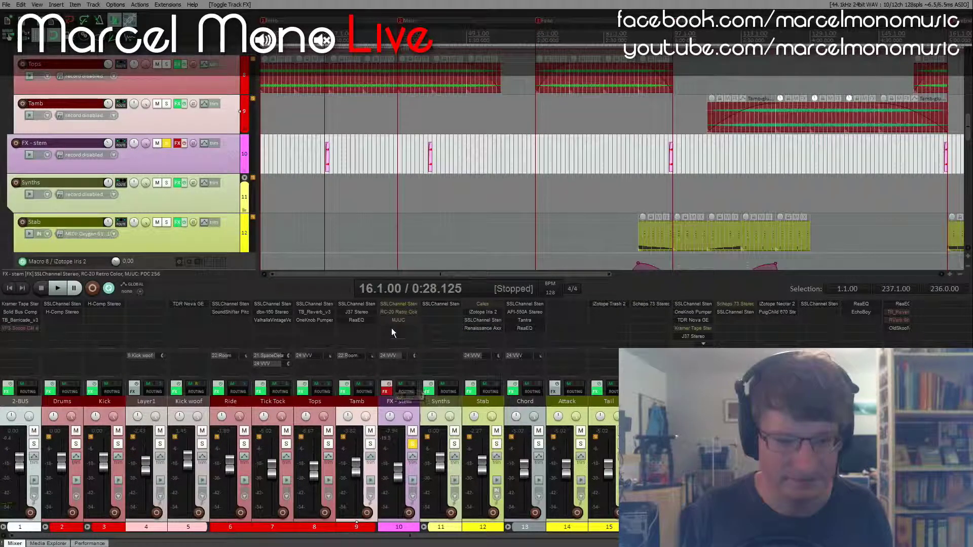
pyautogui.press('space')
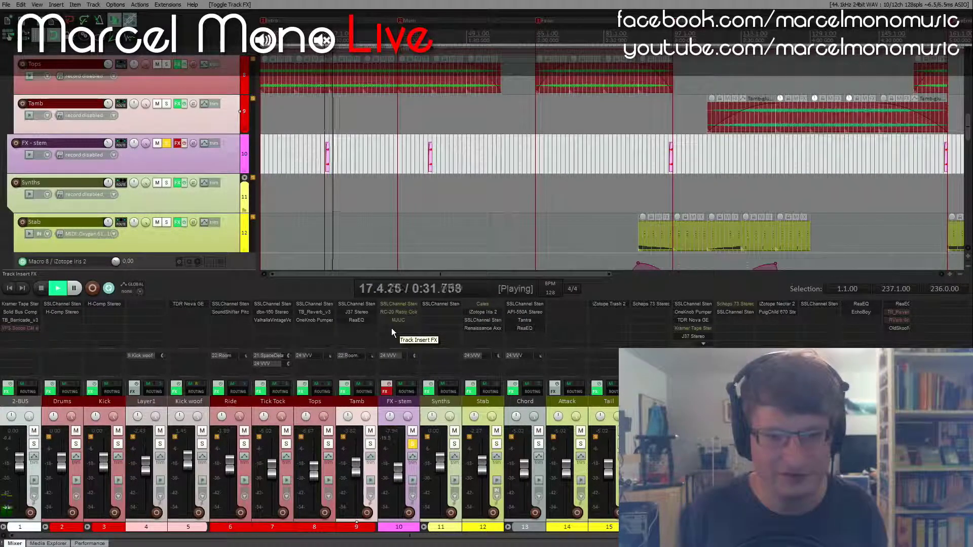
pyautogui.press('space')
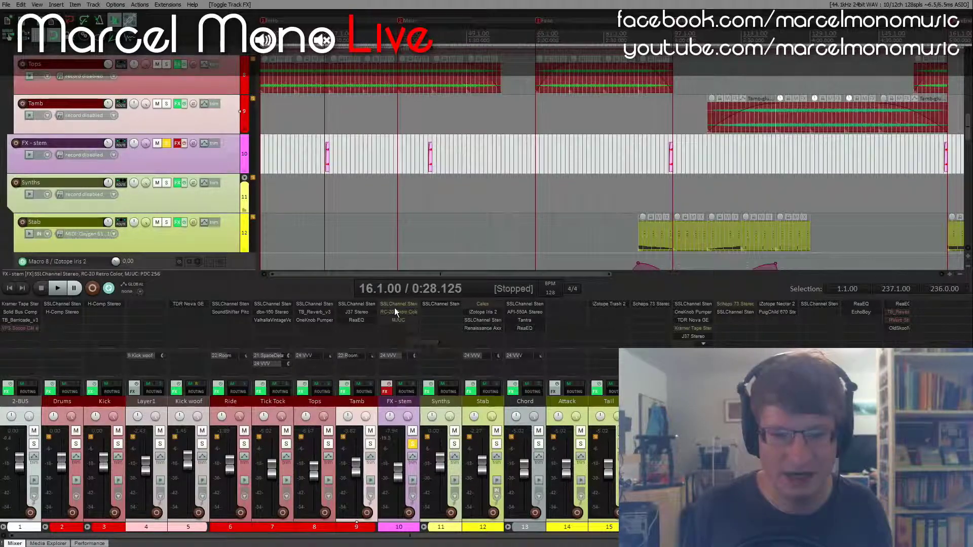
# - Inspect the FX - stem track's SSLChannel Stereo, close its window, and re-enable the track's effects chain
pyautogui.click(394, 306)
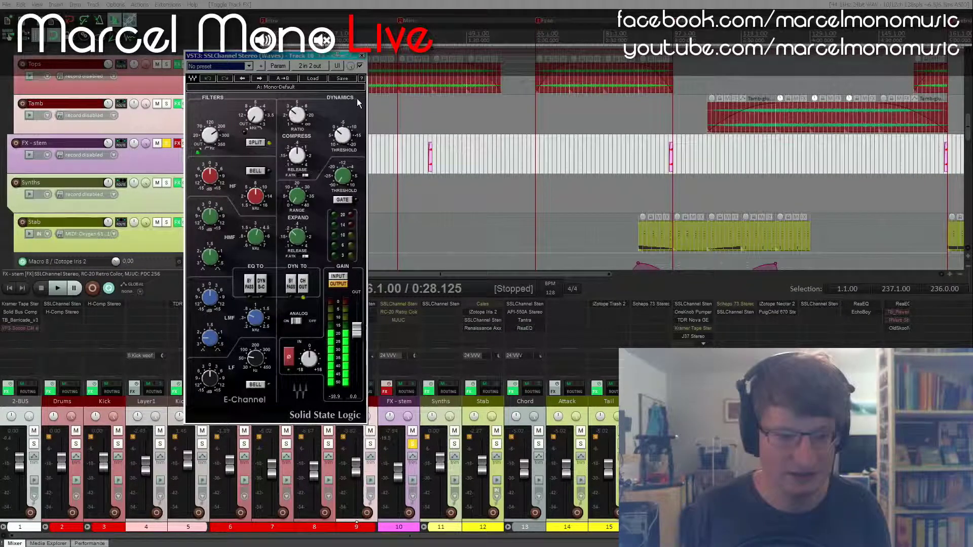
pyautogui.click(362, 56)
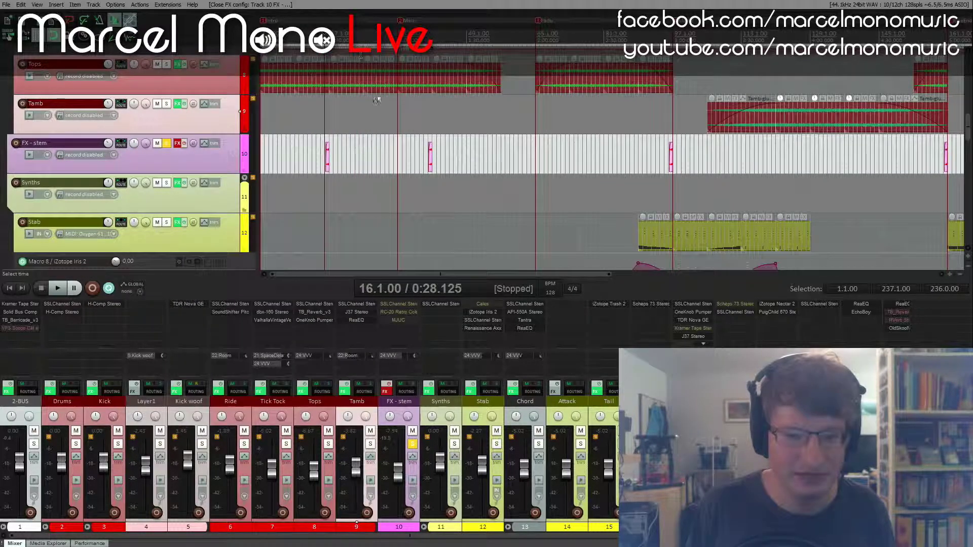
pyautogui.keyDown('shift'); pyautogui.click(407, 305); pyautogui.keyUp('shift')
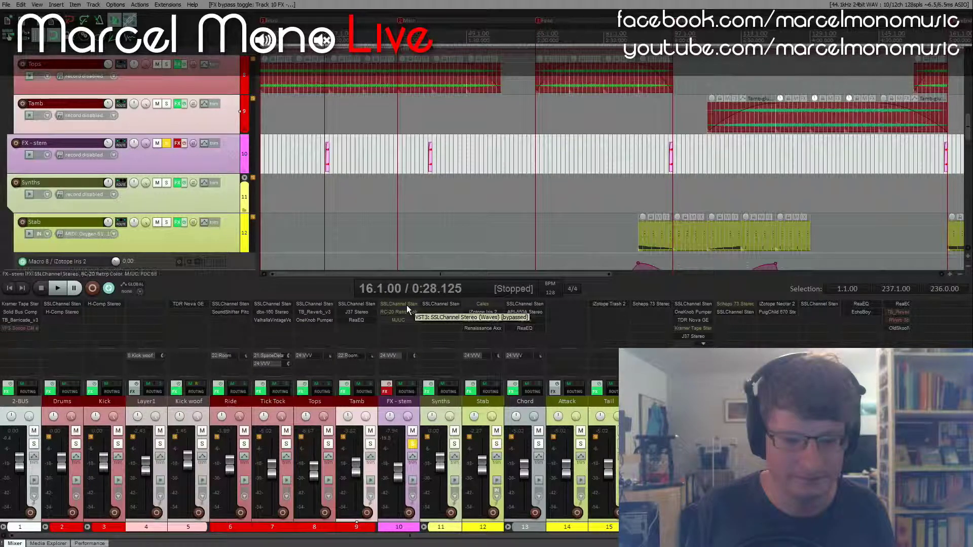
pyautogui.click(387, 389)
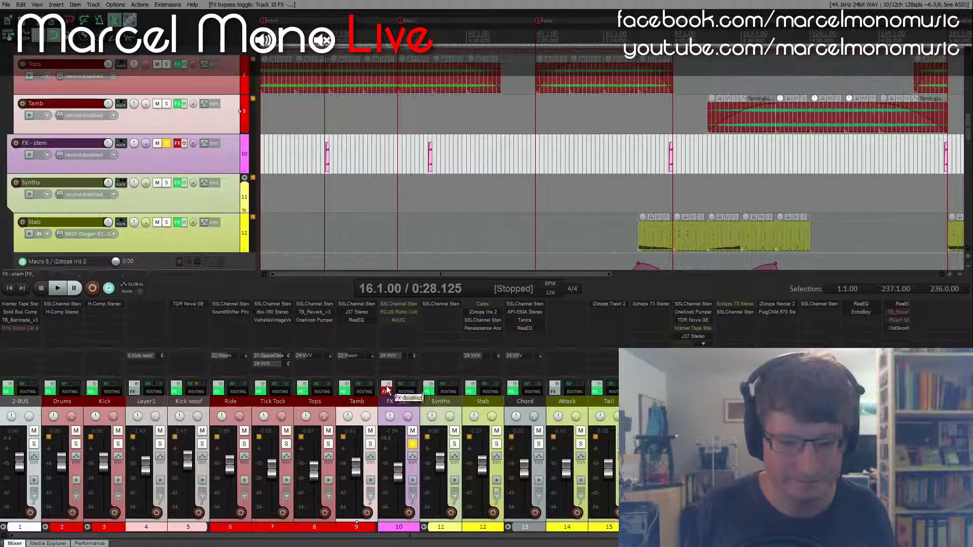
# - Show the FX - stem track's RC-20 Retro Color, move its window below the track's items, and play a short passage with it enabled
pyautogui.click(399, 313)
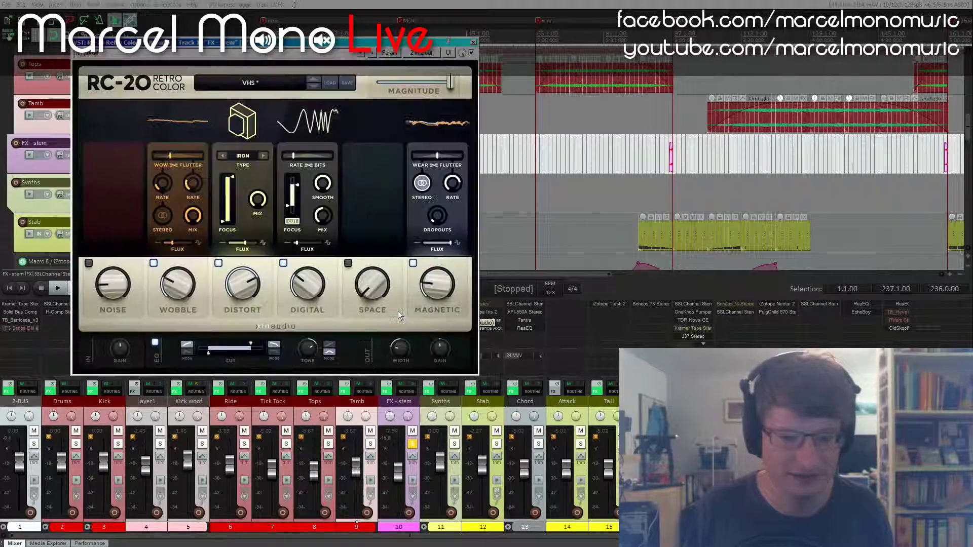
pyautogui.moveTo(370, 48); pyautogui.dragTo(319, 24)
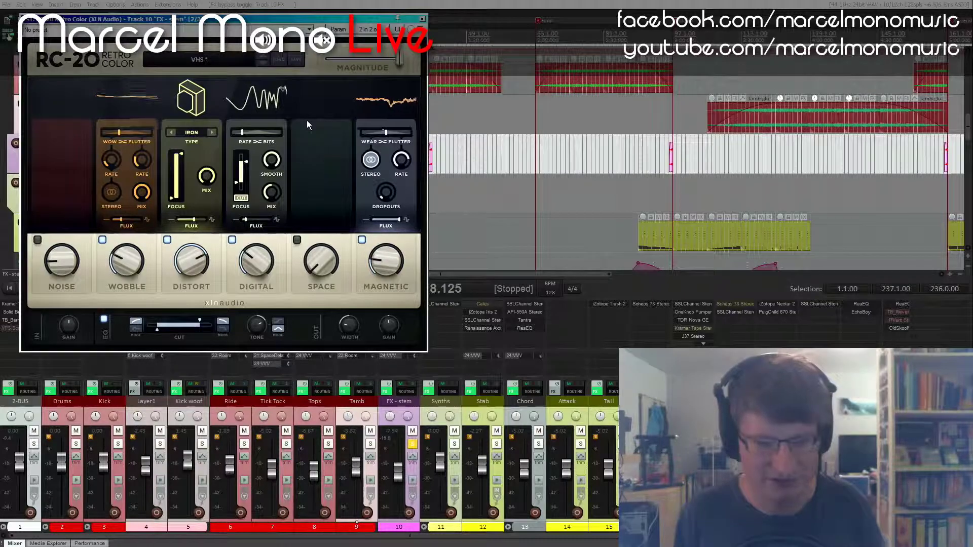
pyautogui.moveTo(312, 24); pyautogui.dragTo(334, 208)
pyautogui.press('space')
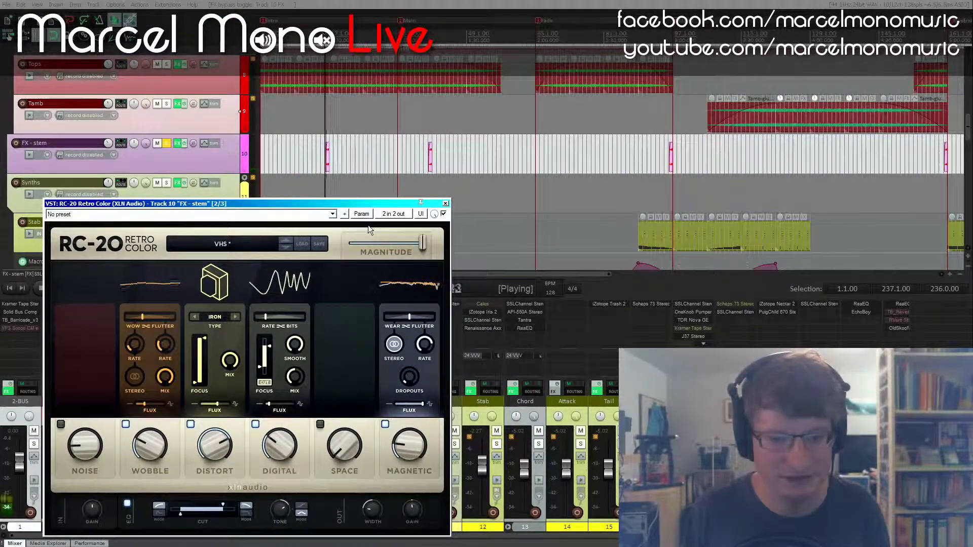
pyautogui.press('space')
# - Compare the soloed FX - stem passage with RC-20 Retro Color bypassed and enabled again, and close the plugin window
pyautogui.click(444, 214)
pyautogui.press('space')
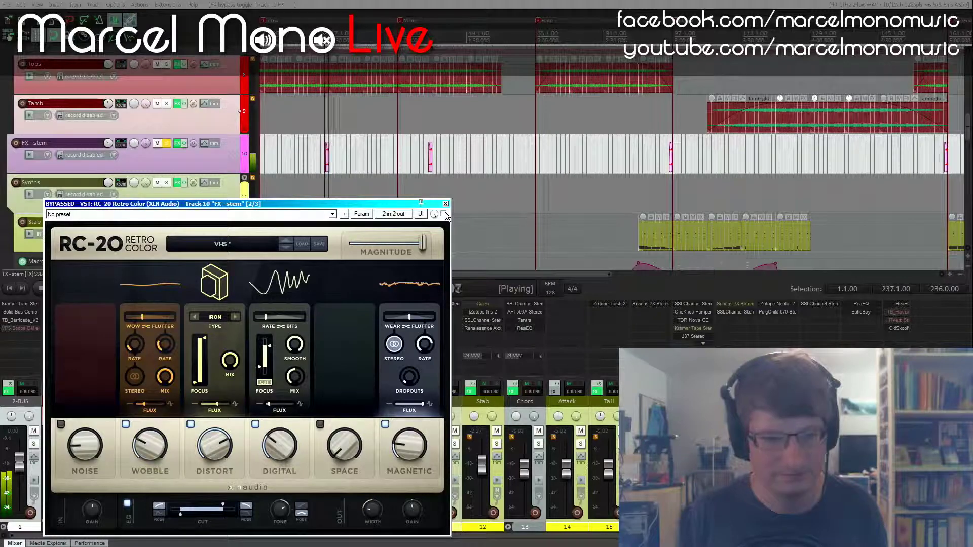
pyautogui.press('space')
pyautogui.click(444, 213)
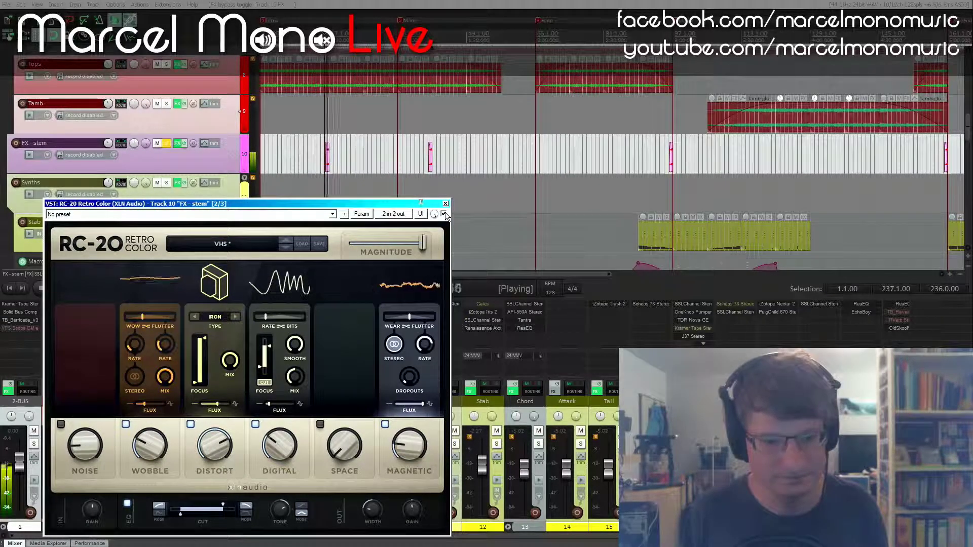
pyautogui.press('space')
pyautogui.moveTo(391, 204); pyautogui.dragTo(372, 35)
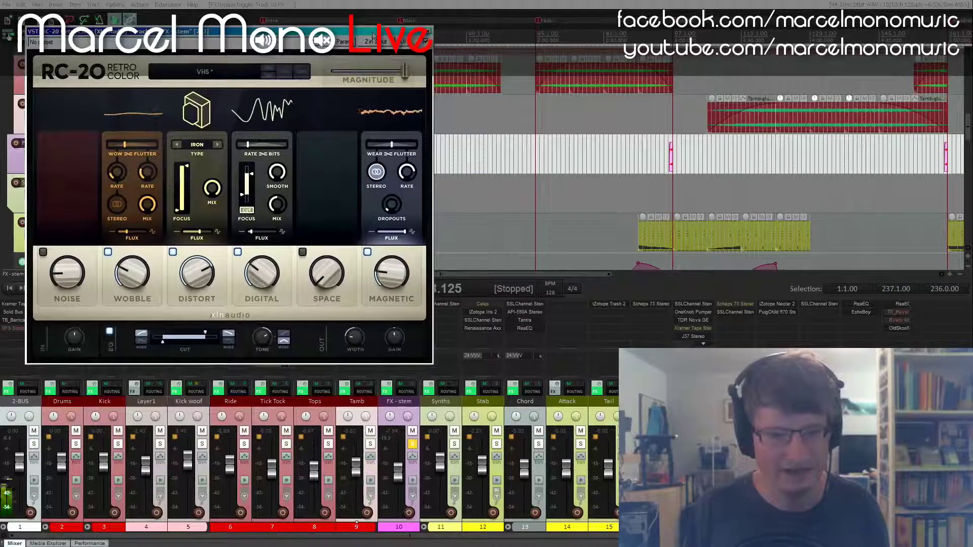
pyautogui.click(427, 32)
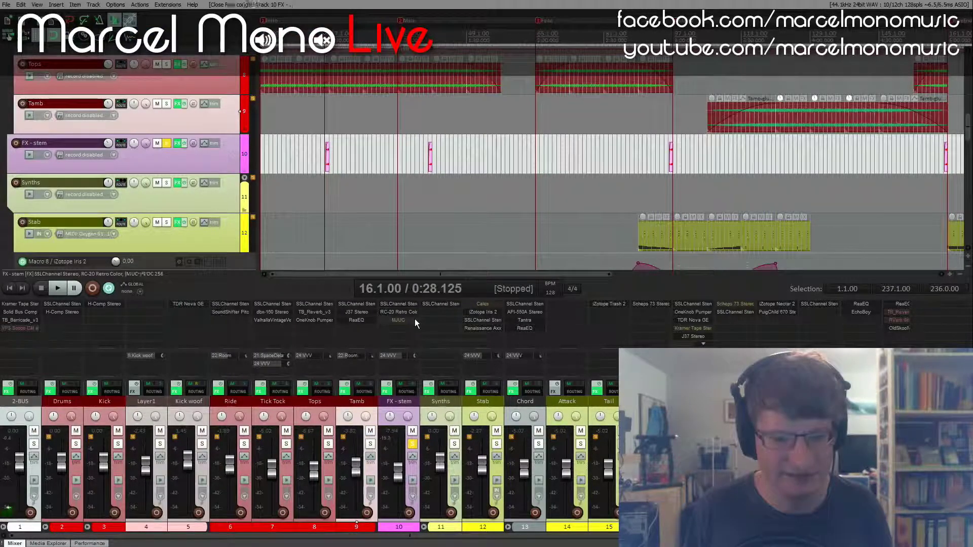
# - Show the FX - stem track's MJUC compressor, compare it enabled and bypassed during playback, and close its window
pyautogui.click(414, 318)
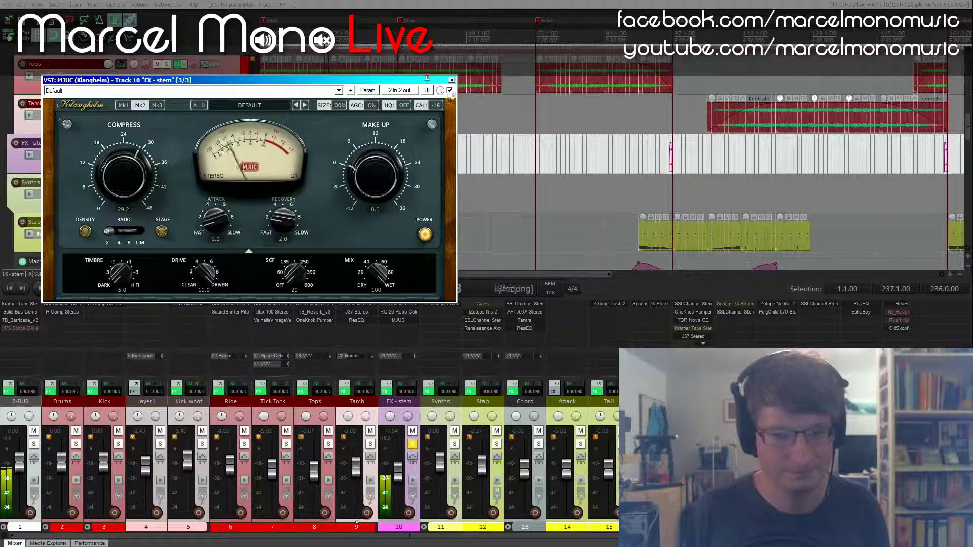
pyautogui.click(450, 91)
pyautogui.press('space')
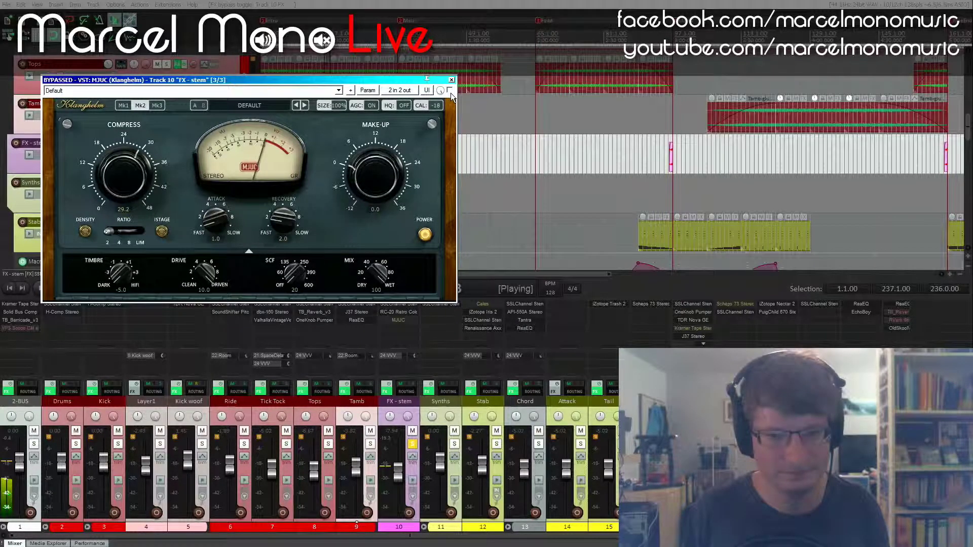
pyautogui.click(450, 90)
pyautogui.press('space')
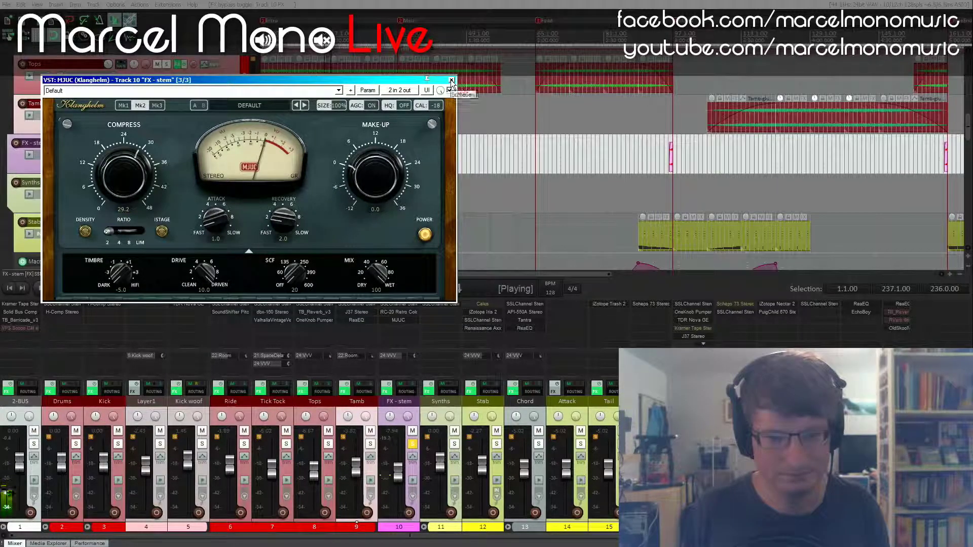
pyautogui.press('space')
pyautogui.click(450, 80)
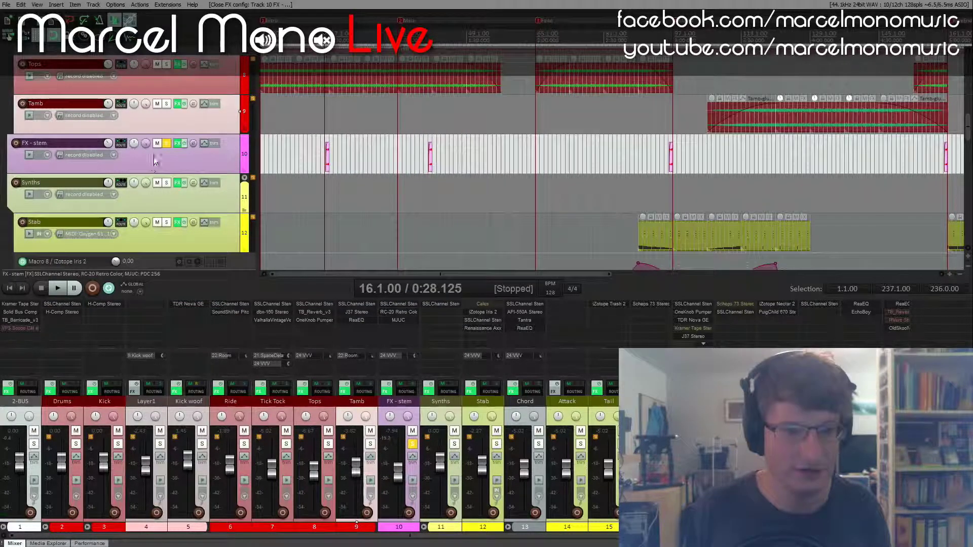
# - Unsolo the FX - stem track and play the full mix from 16.1.00 while browsing the track list to the Tick Tock track
pyautogui.click(167, 144)
pyautogui.press('space')
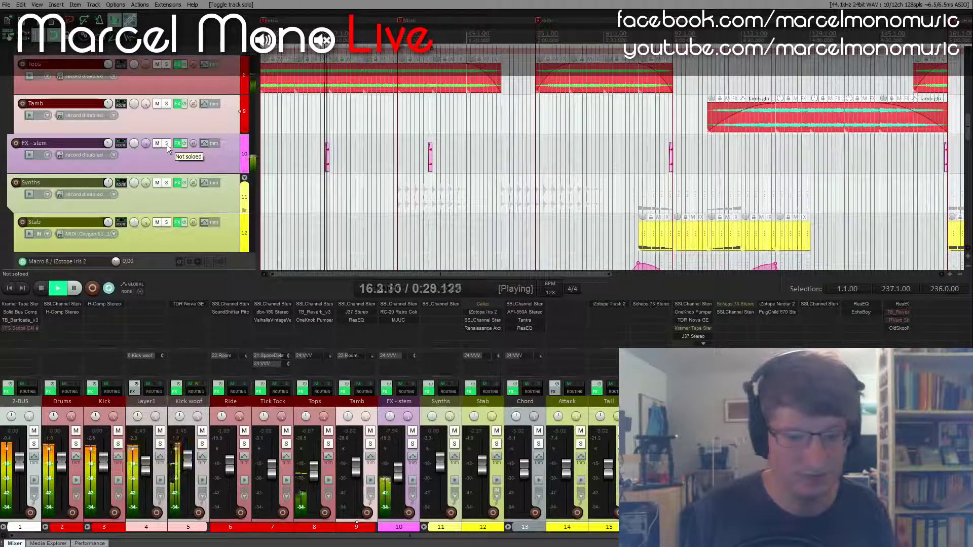
pyautogui.scroll(-5, 167, 144)
pyautogui.scroll(-3, 166, 144)
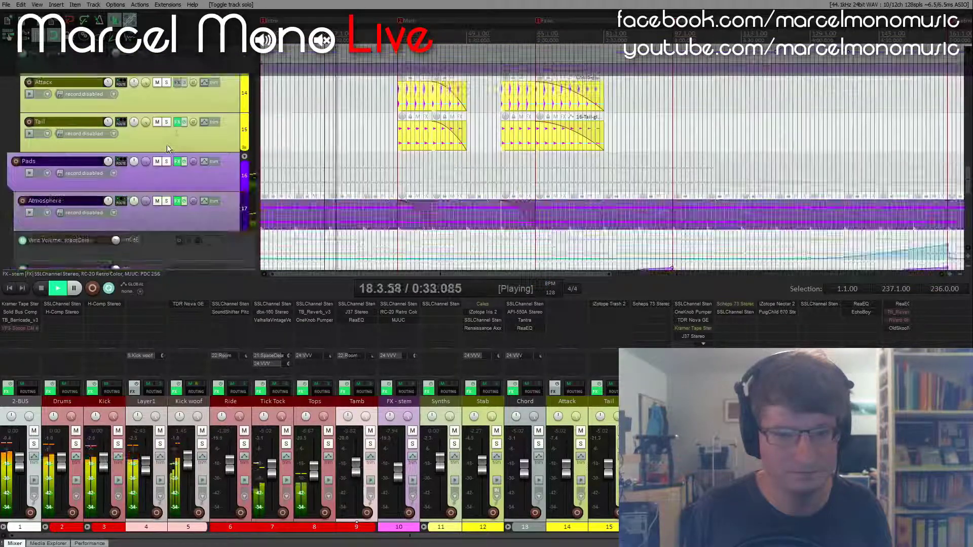
pyautogui.scroll(8, 166, 145)
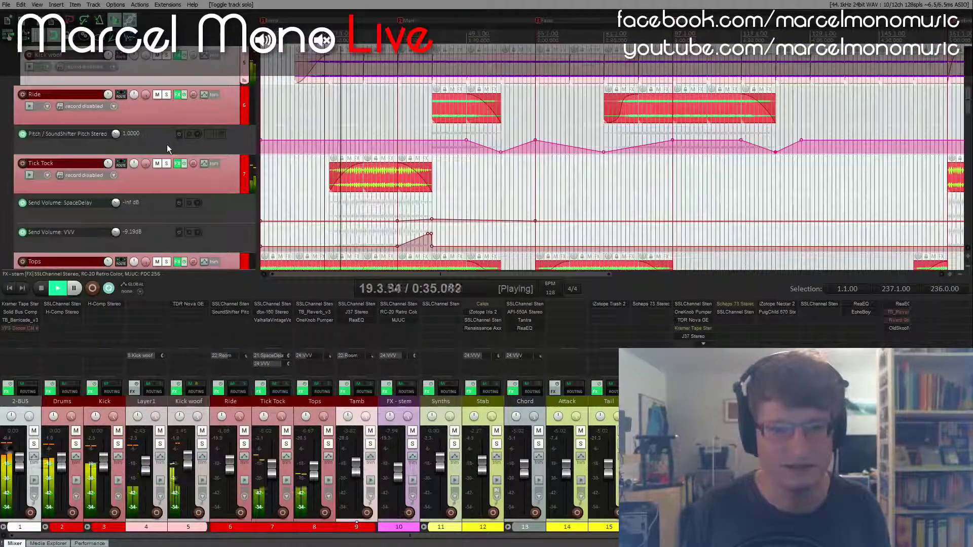
pyautogui.scroll(3, 167, 148)
pyautogui.scroll(-2, 168, 148)
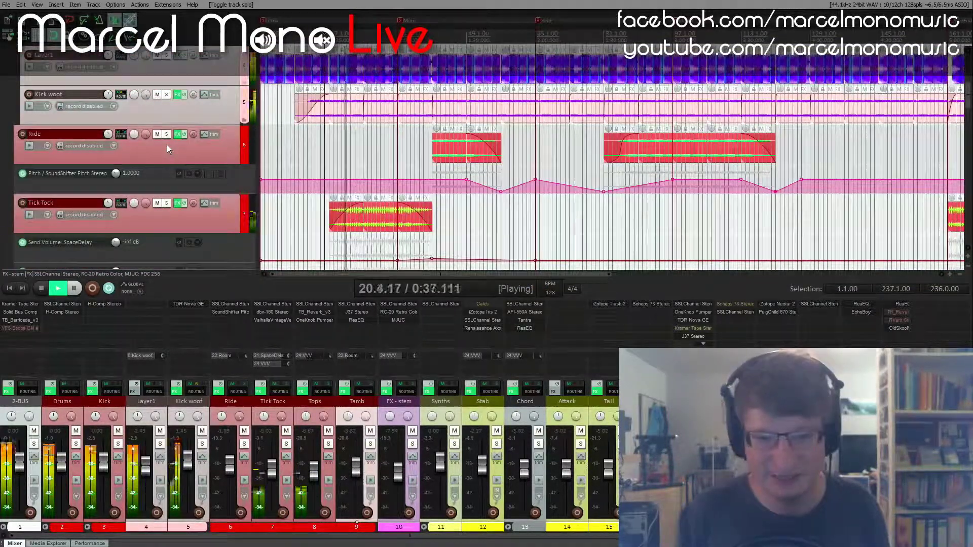
# - Solo the Tick Tock track, demonstrate the HF gain of its SSLChannel Stereo during playback, stop, and close the plugin
pyautogui.click(286, 444)
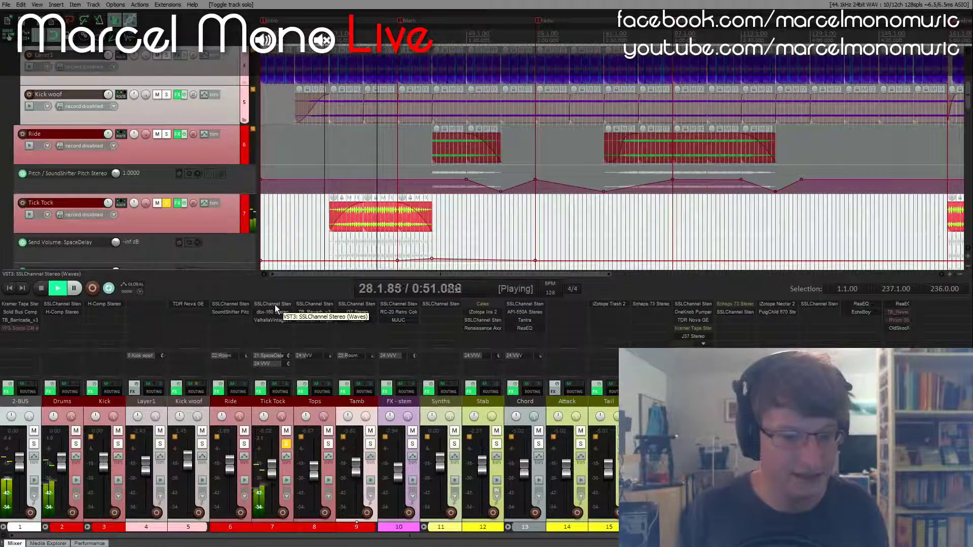
pyautogui.click(274, 305)
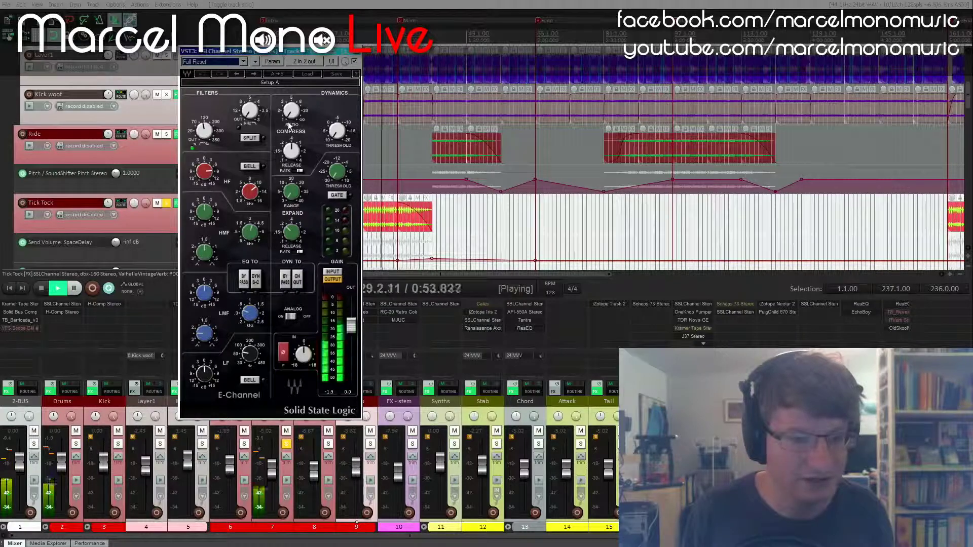
pyautogui.moveTo(332, 50); pyautogui.dragTo(232, 29)
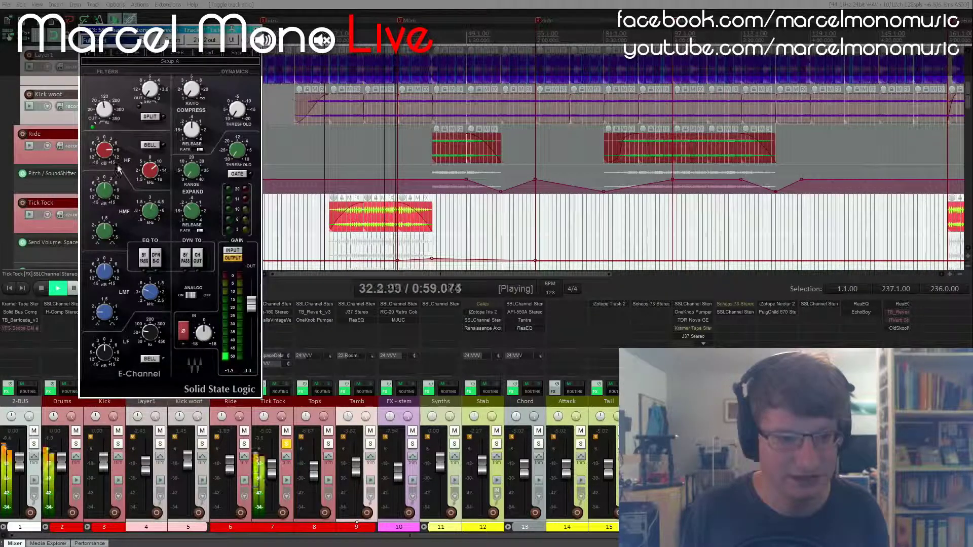
pyautogui.moveTo(112, 148); pyautogui.dragTo(123, 139)
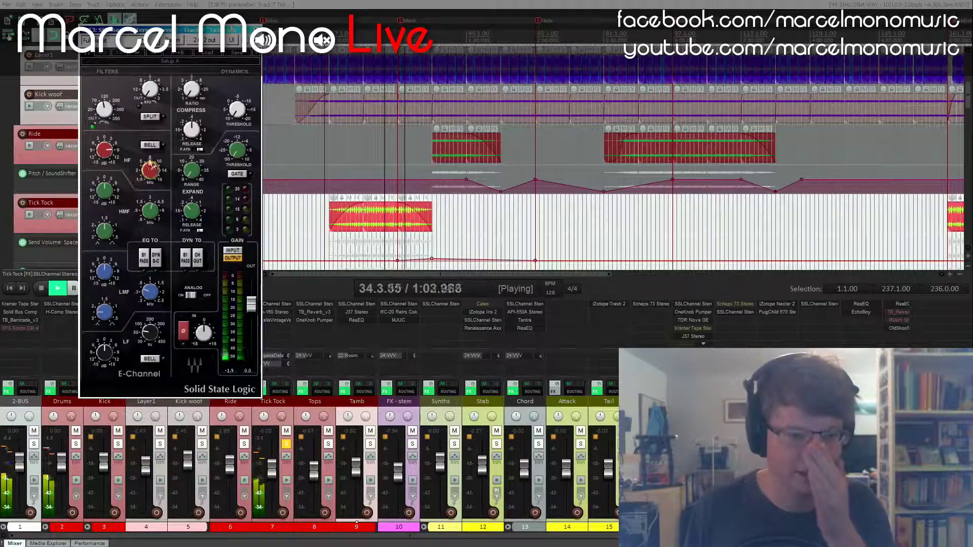
pyautogui.press('space')
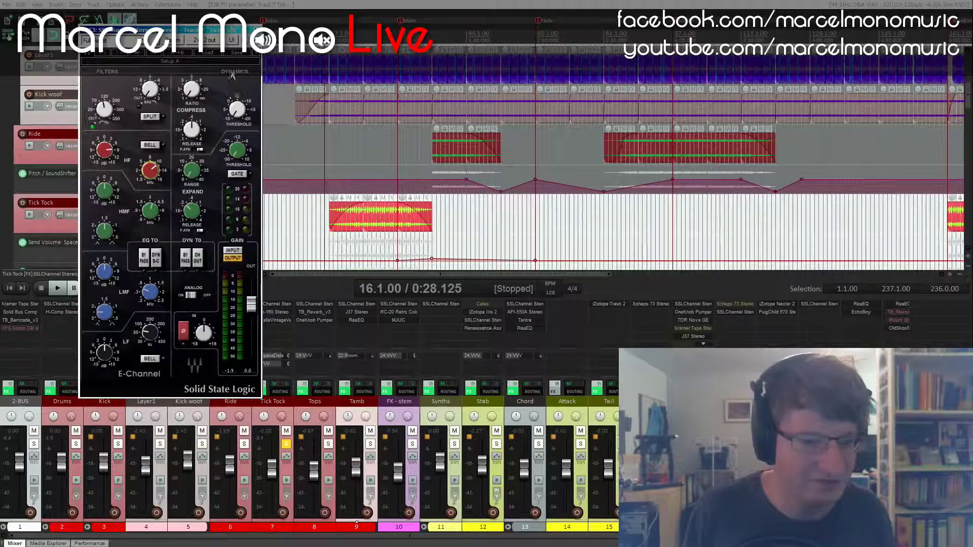
pyautogui.press('Escape')
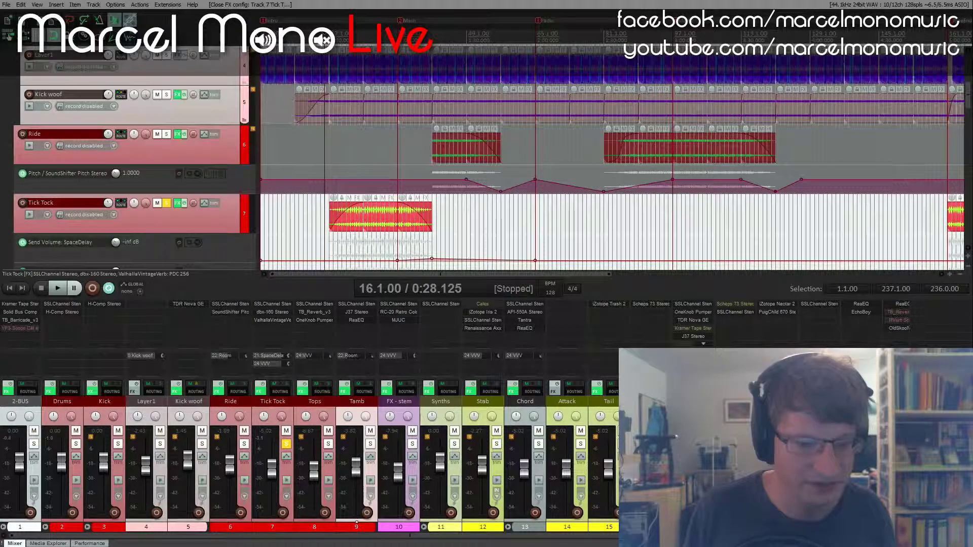
# - Play the soloed Tick Tock track from 25.1.00, compare its dbx-160 Stereo compressor bypassed and enabled, then stop and close the plugin
pyautogui.click(269, 311)
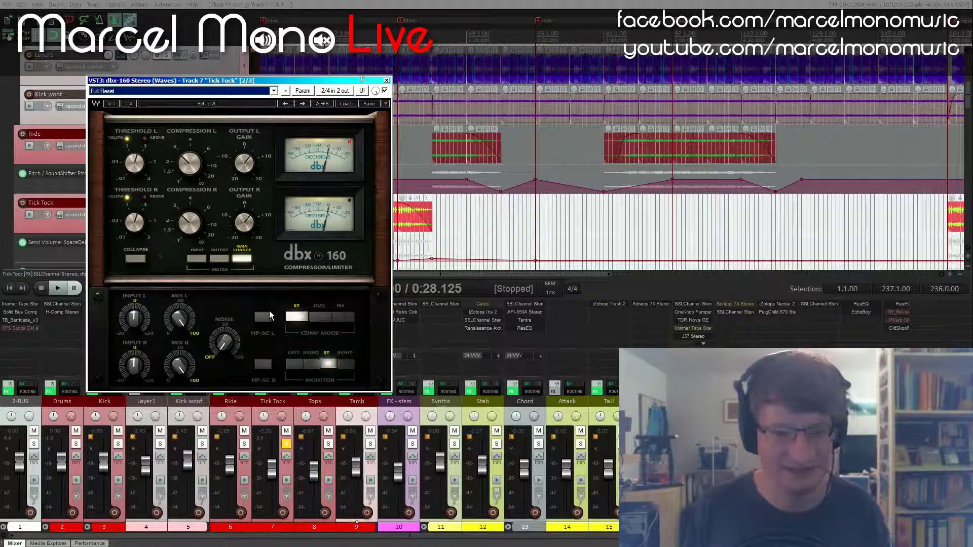
pyautogui.moveTo(299, 81); pyautogui.dragTo(225, 44)
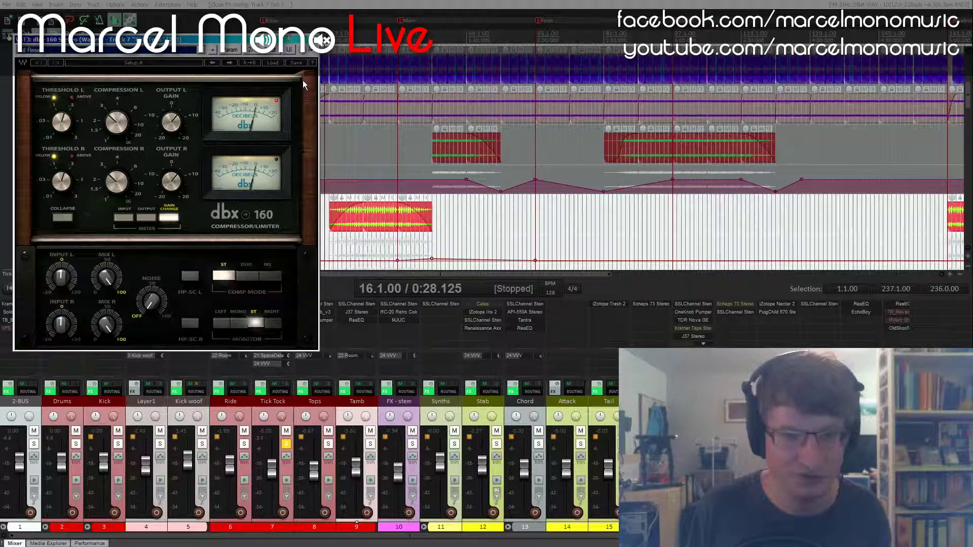
pyautogui.press('space')
pyautogui.click(361, 44)
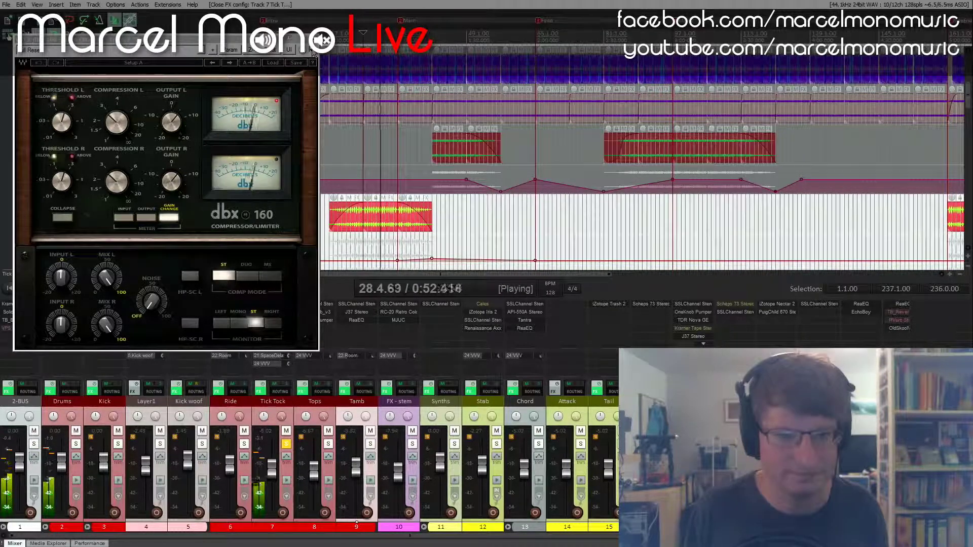
pyautogui.click(312, 52)
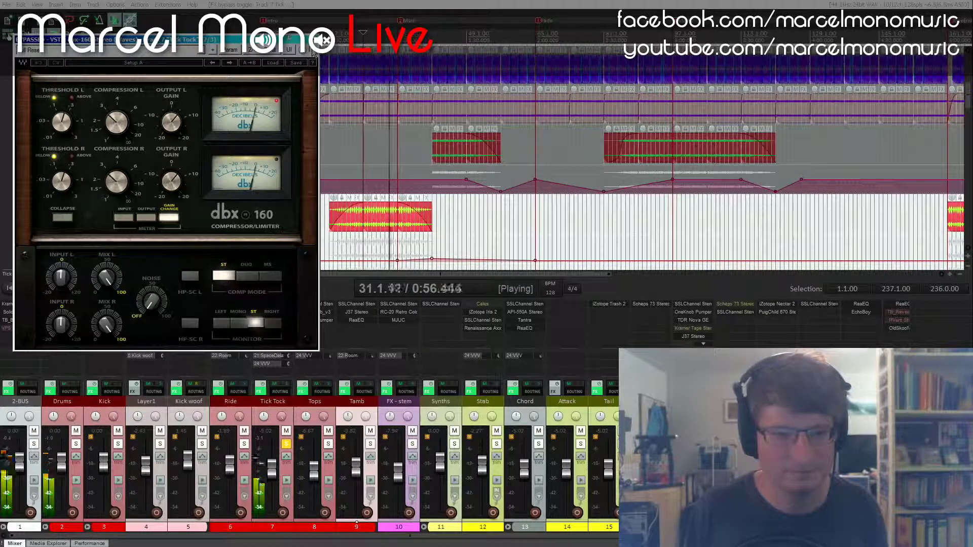
pyautogui.click(313, 52)
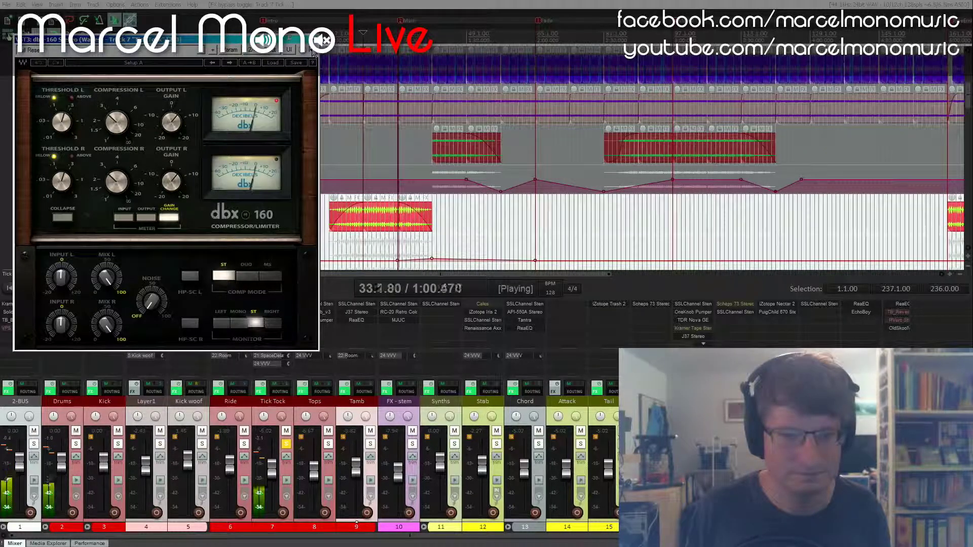
pyautogui.click(314, 39)
pyautogui.press('space')
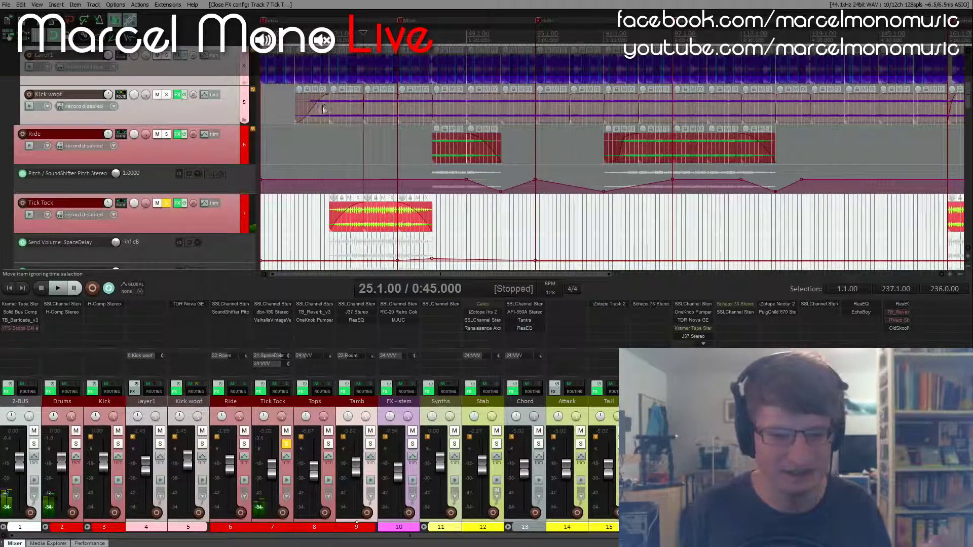
# - Show the ValhallaVintageVerb settings on the Tick Tock track and close the plugin window
pyautogui.click(279, 321)
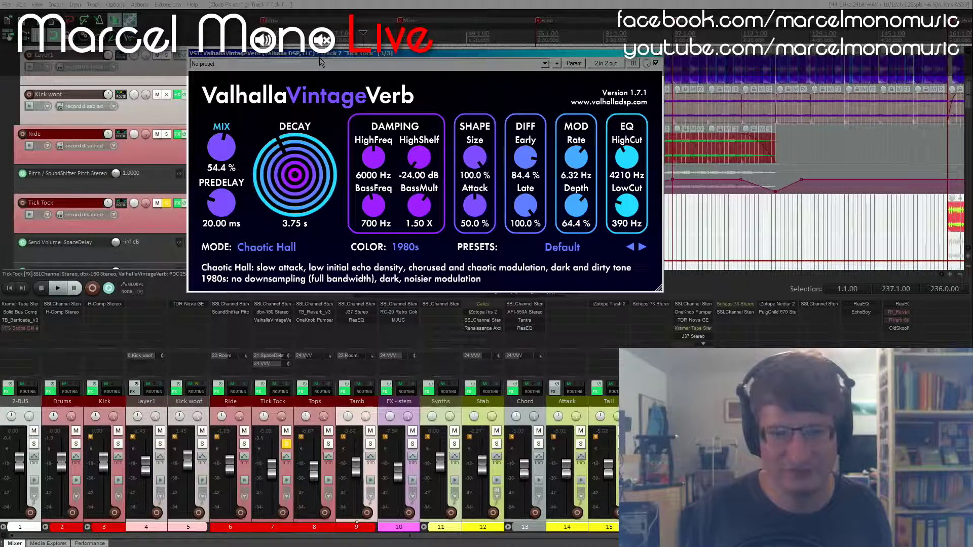
pyautogui.moveTo(319, 57); pyautogui.dragTo(251, 47)
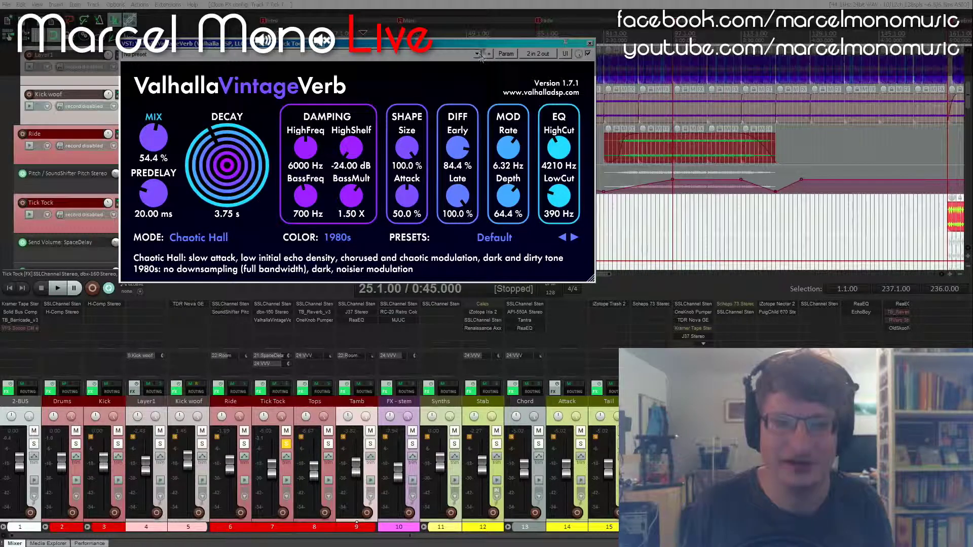
pyautogui.click(589, 44)
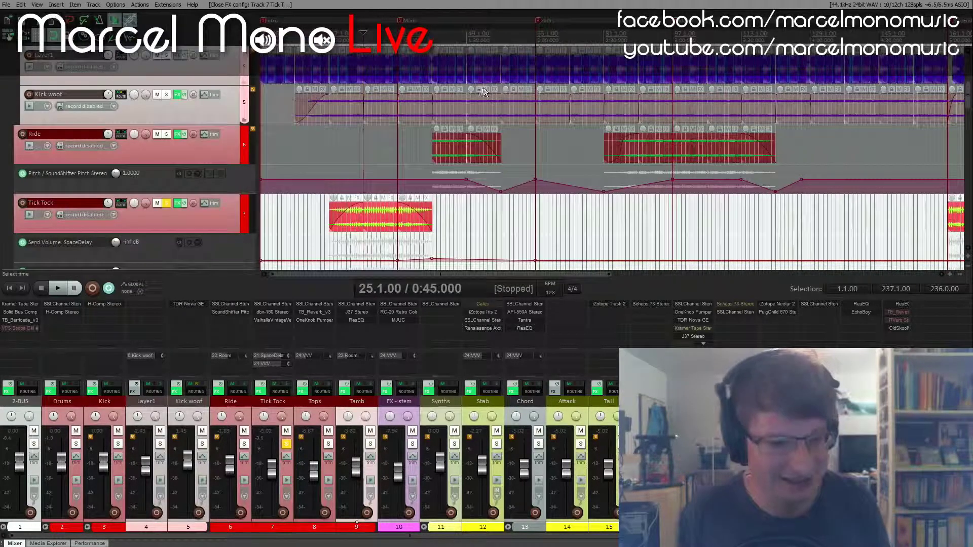
# - Unsolo the Tick Tock track, play the full mix from 25.1.00 while browsing to the Drums track, and stop with the cursor at 33.1.00
pyautogui.click(165, 204)
pyautogui.press('space')
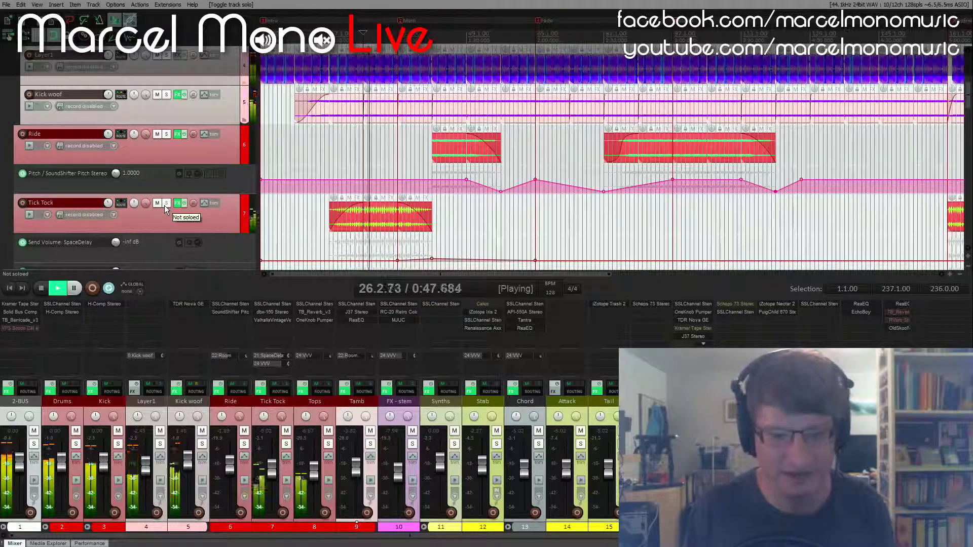
pyautogui.scroll(-5, 164, 205)
pyautogui.scroll(-10, 164, 205)
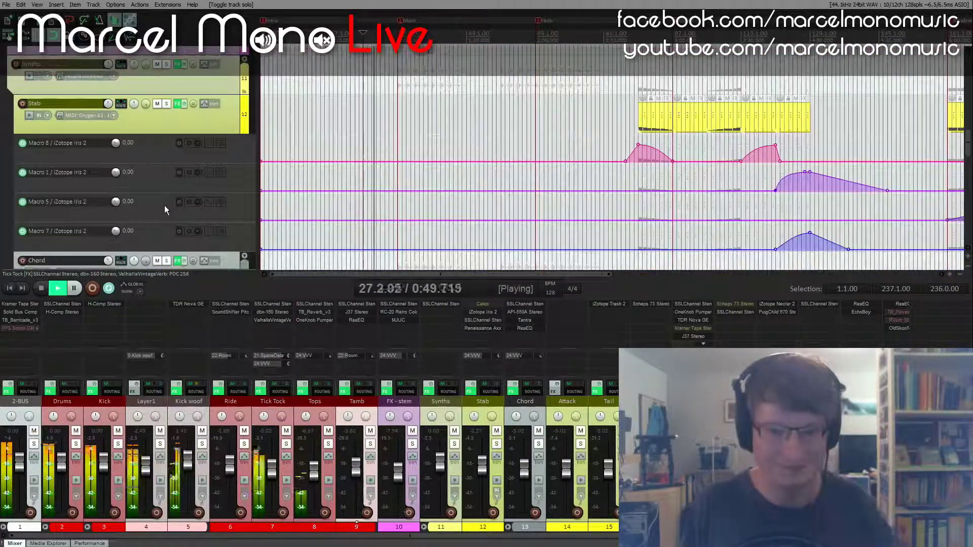
pyautogui.scroll(10, 164, 205)
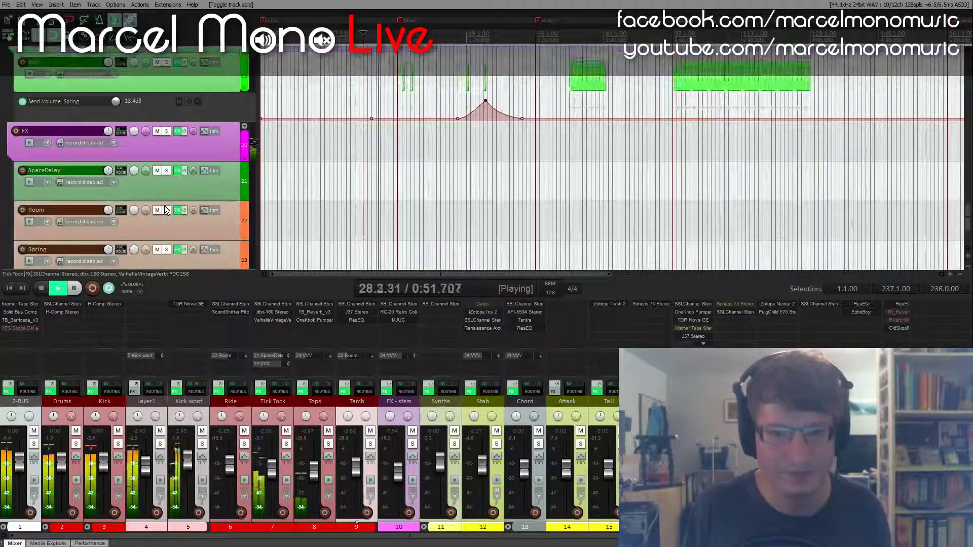
pyautogui.scroll(10, 165, 206)
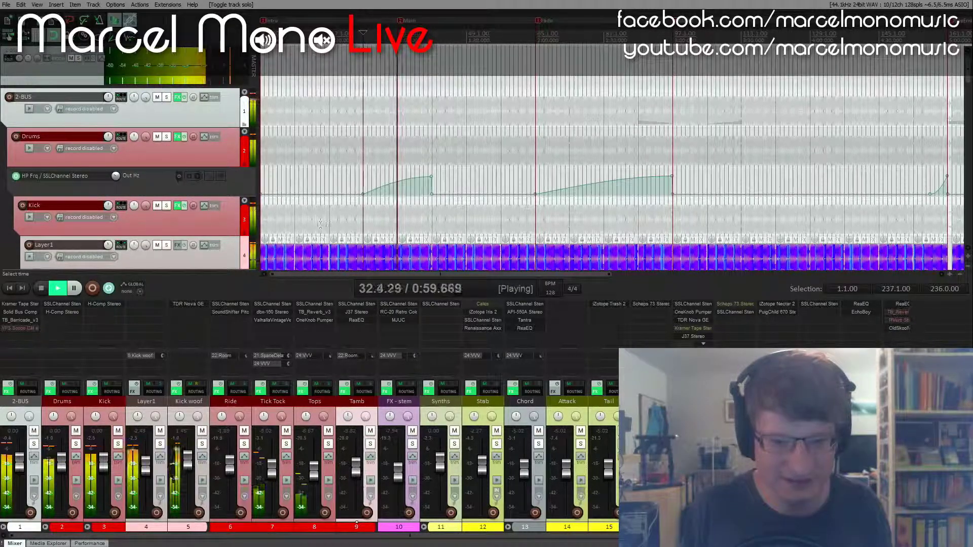
pyautogui.press('space')
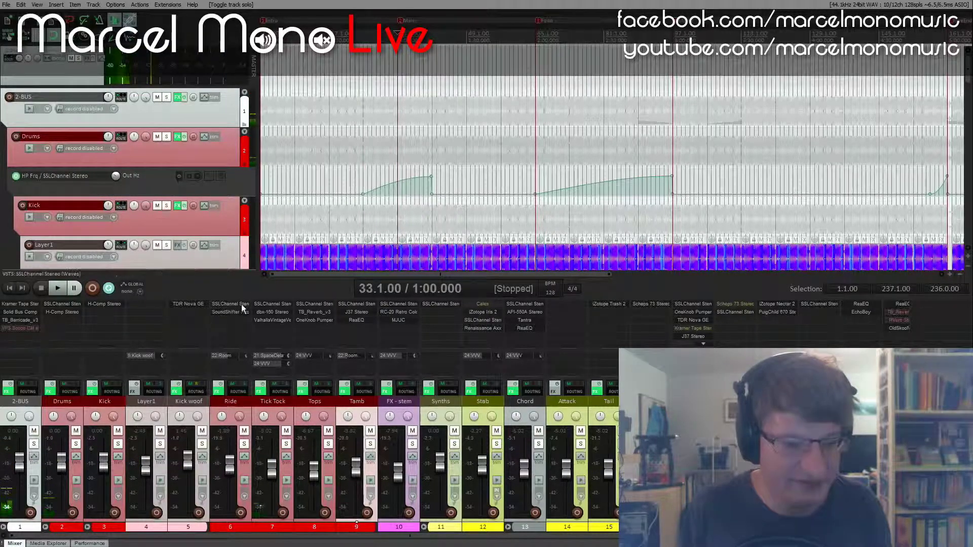
# - Show the high-pass filter on the Drums track's SSLChannel Stereo and close the plugin window
pyautogui.click(72, 305)
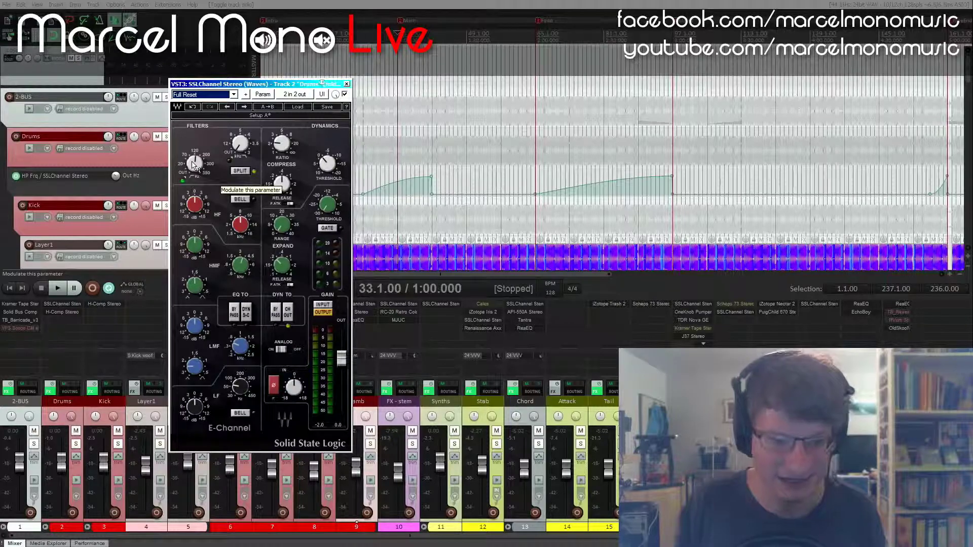
pyautogui.moveTo(192, 162)
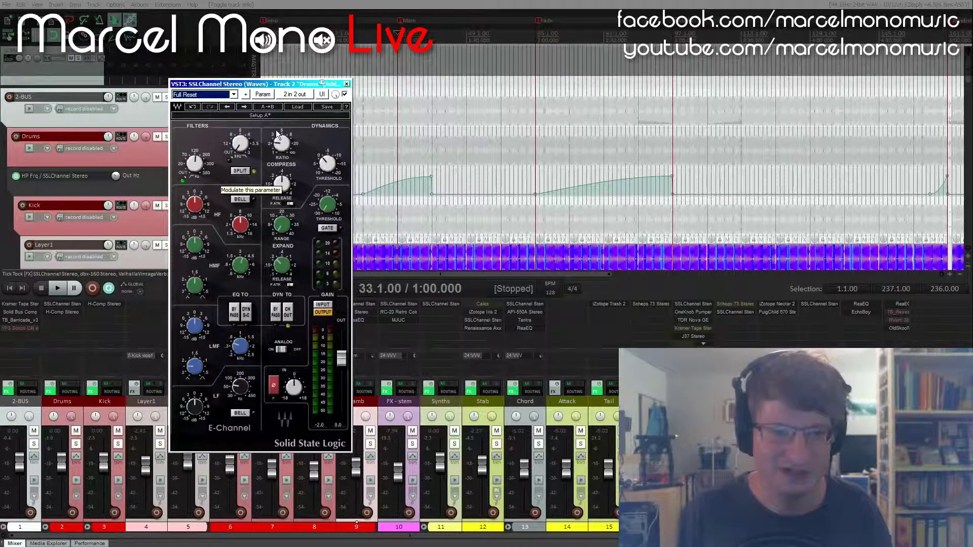
pyautogui.click(346, 85)
# - Browse the track list to the Attack and Tail tracks, start playback from 33.1.00, and solo the Chord group
pyautogui.scroll(-5, 232, 130)
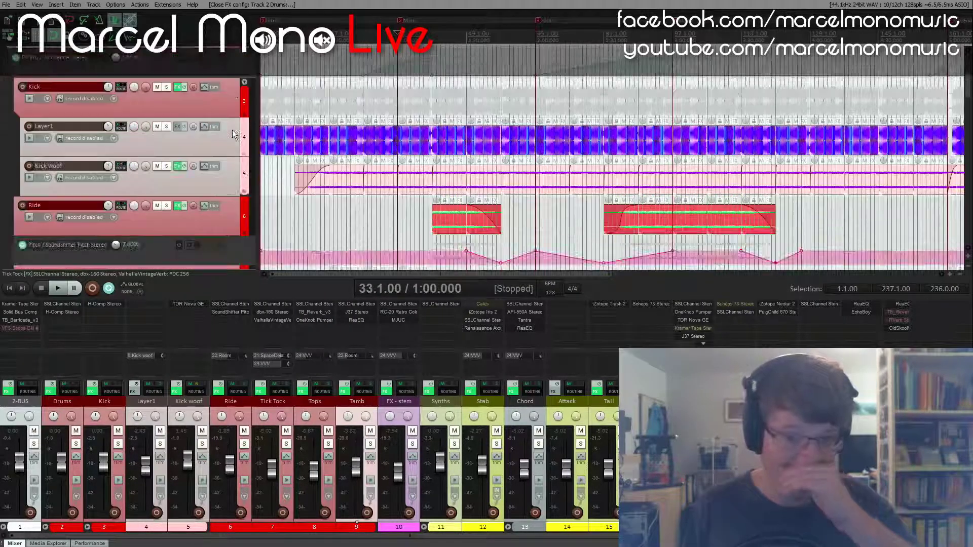
pyautogui.scroll(-10, 232, 130)
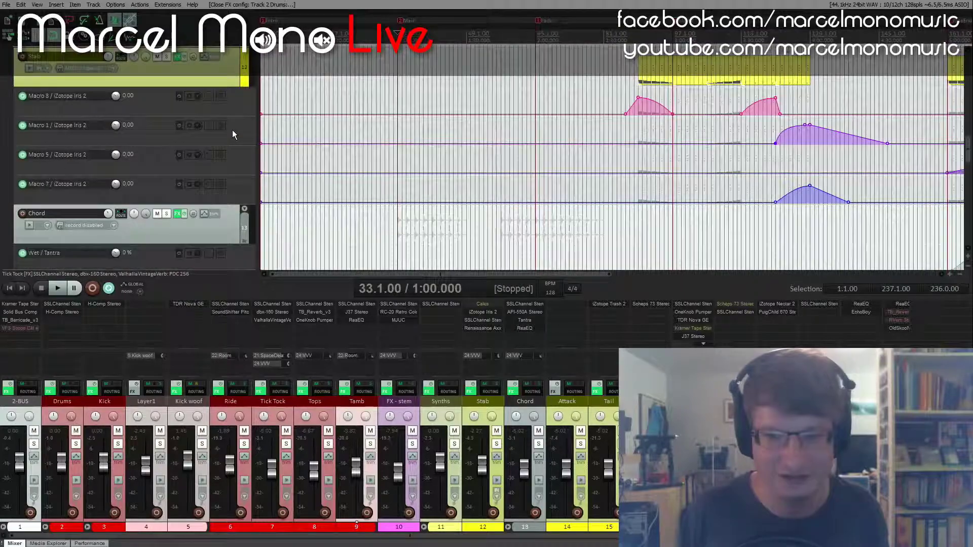
pyautogui.scroll(-4, 232, 129)
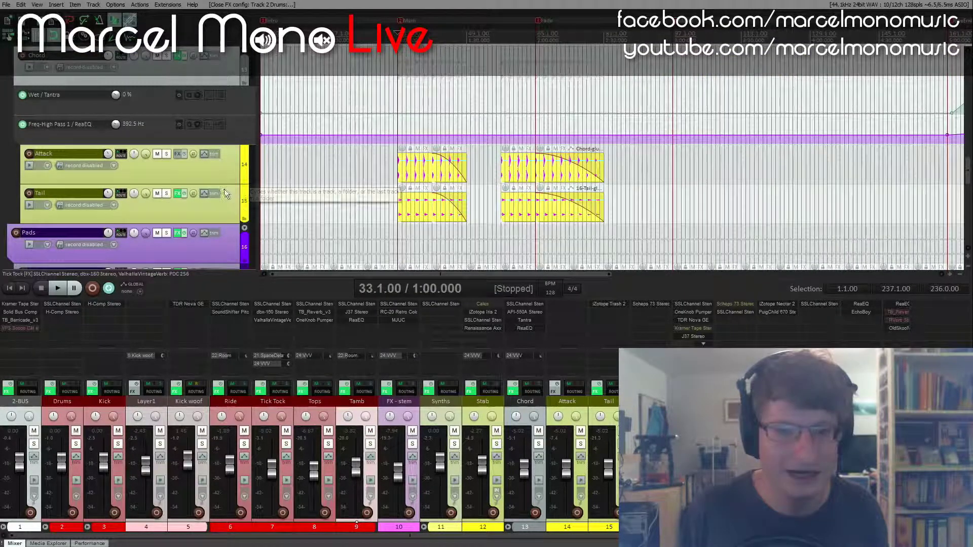
pyautogui.scroll(10, 224, 190)
pyautogui.scroll(-10, 224, 189)
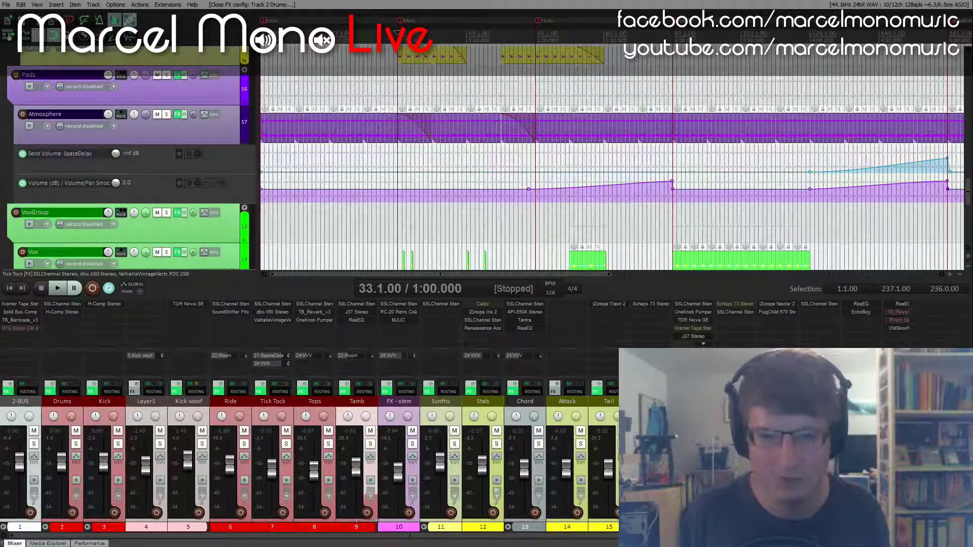
pyautogui.scroll(-1, 224, 190)
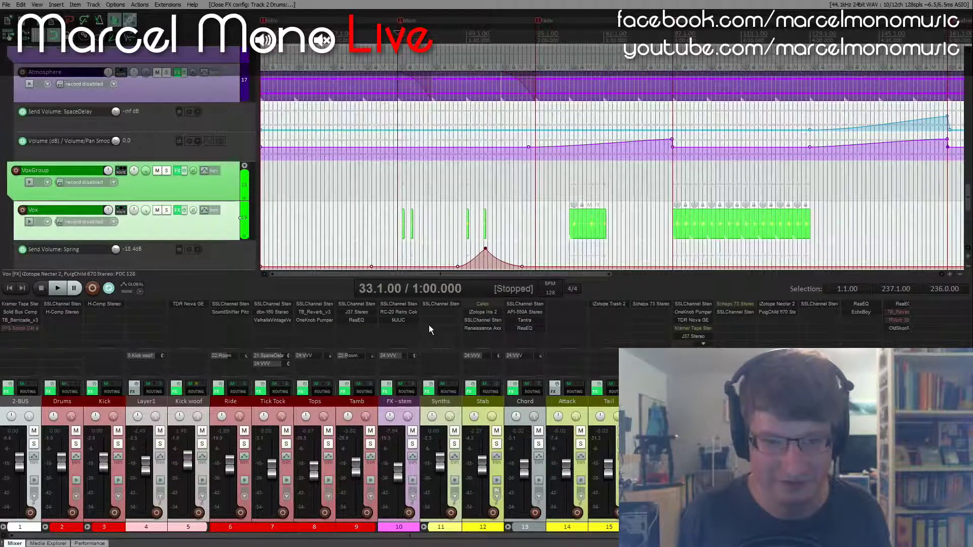
pyautogui.press('space')
pyautogui.scroll(4, 175, 190)
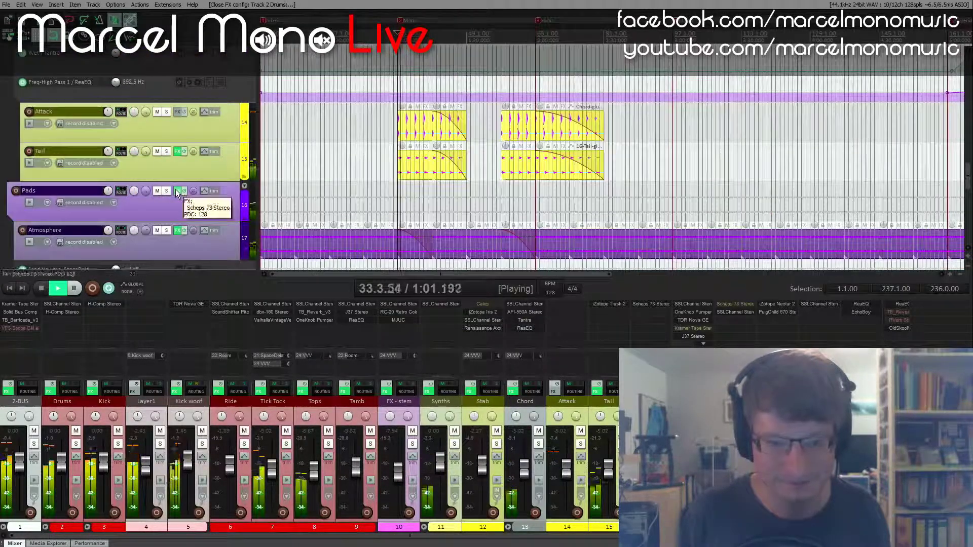
pyautogui.click(539, 444)
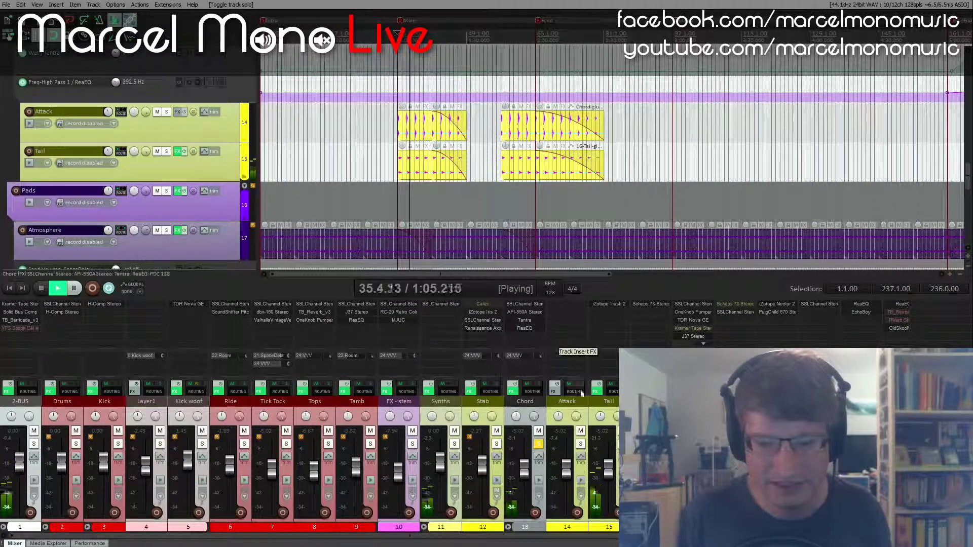
# - Solo the Attack track within the Chord group, listen to it during playback, and stop
pyautogui.click(524, 406)
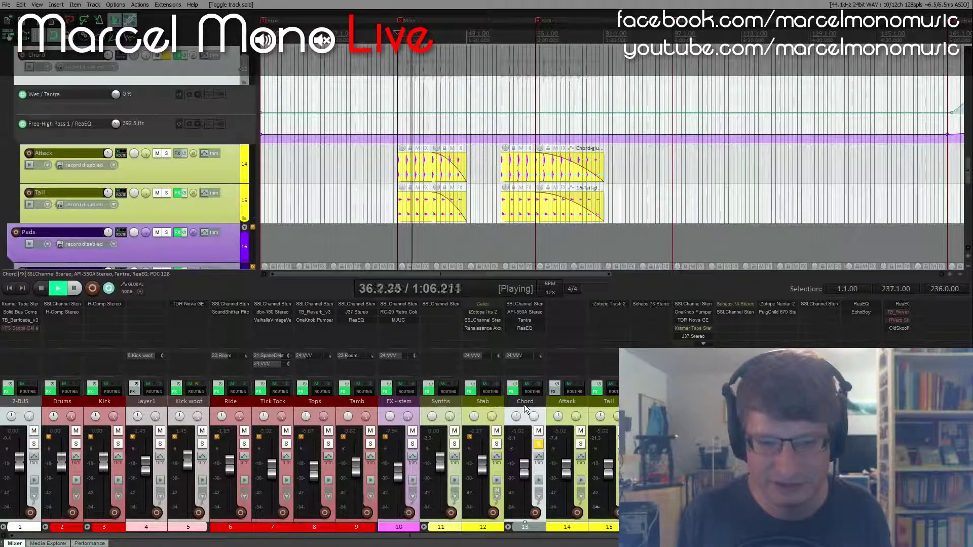
pyautogui.click(565, 408)
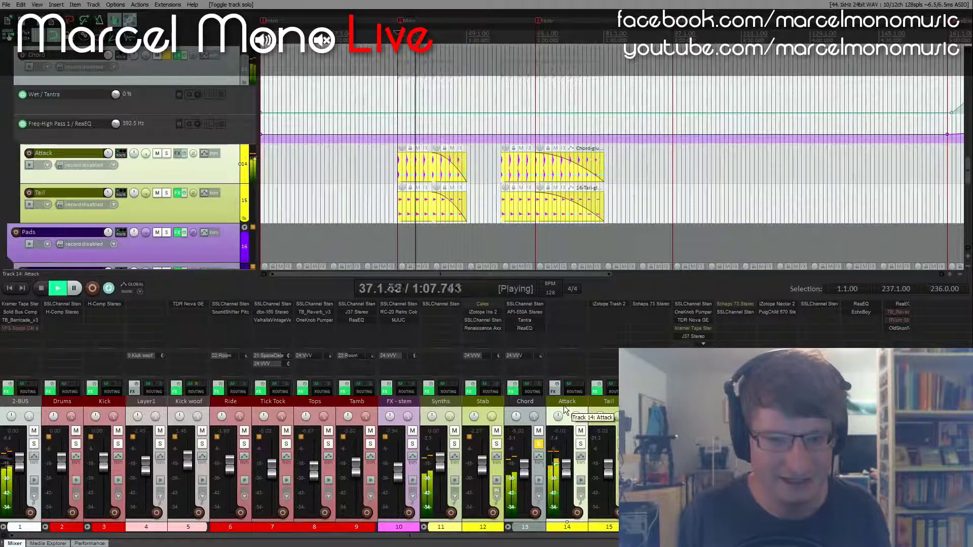
pyautogui.click(581, 445)
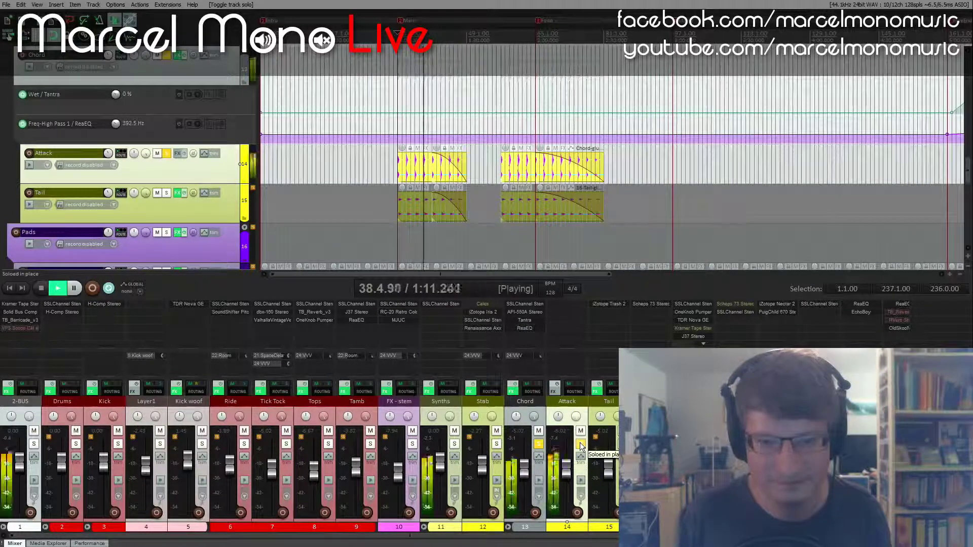
pyautogui.press('space')
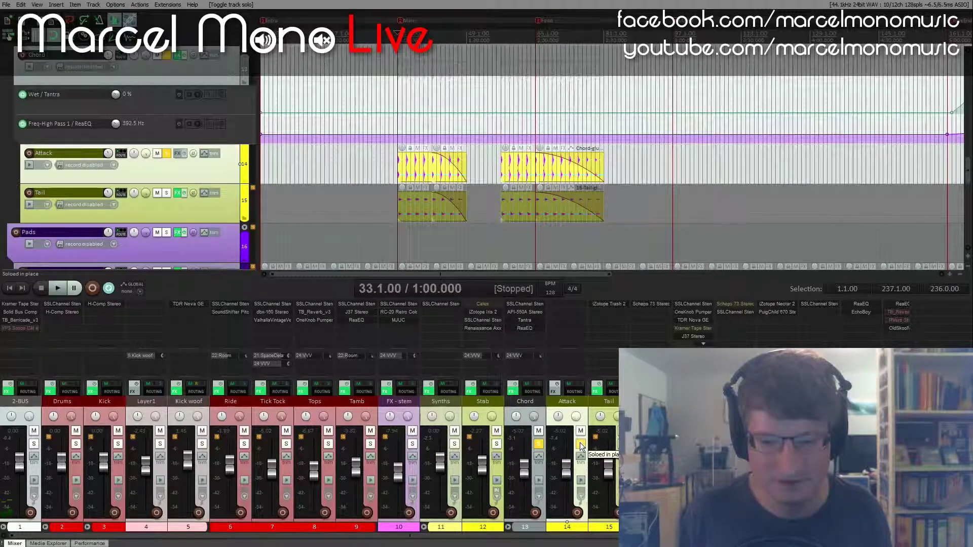
# - Solo the Tail track in place of Attack, listen to it from 33.1.00, stop, and solo Attack again alongside it
pyautogui.click(622, 444)
pyautogui.click(580, 445)
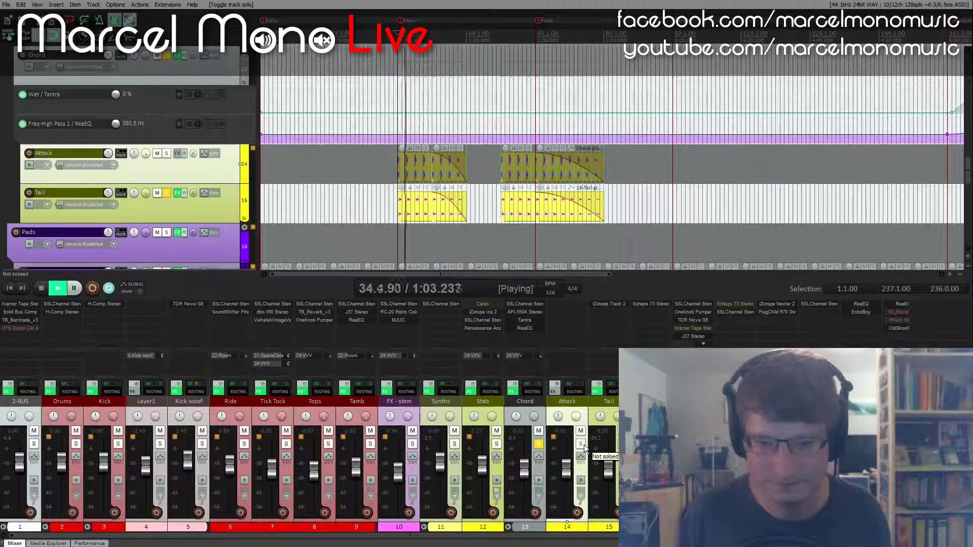
pyautogui.press('space')
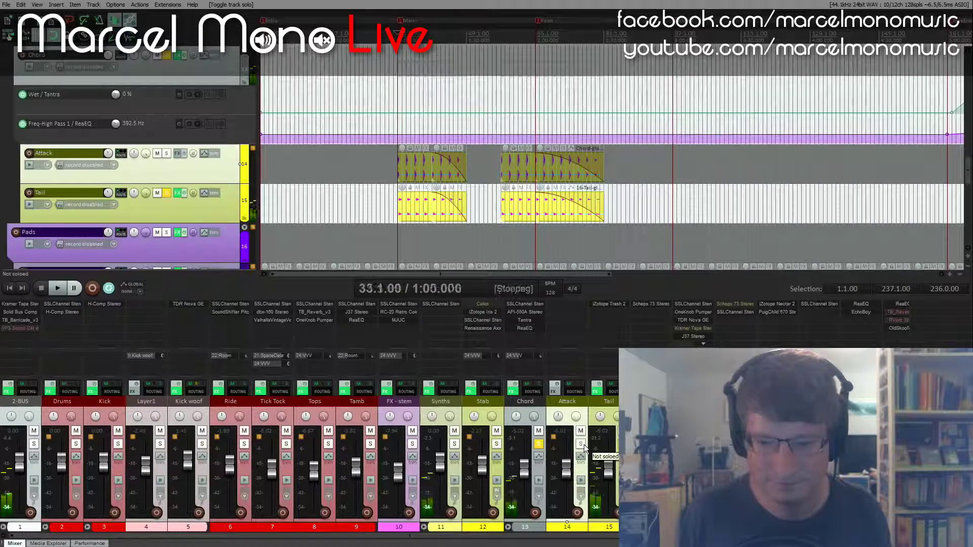
pyautogui.click(584, 445)
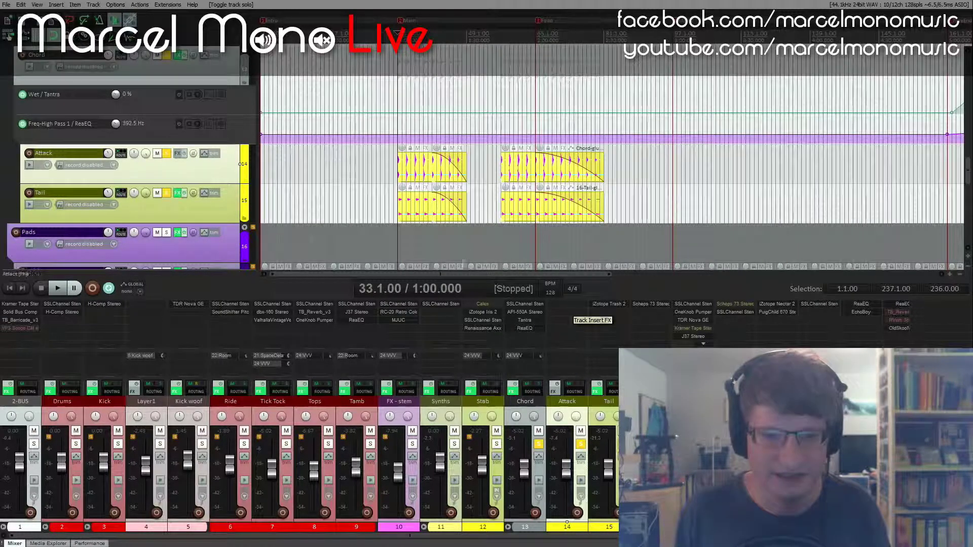
# - Show the Convolve and Trash modules of iZotope Trash 2 on the Tail track and close the plugin
pyautogui.click(603, 304)
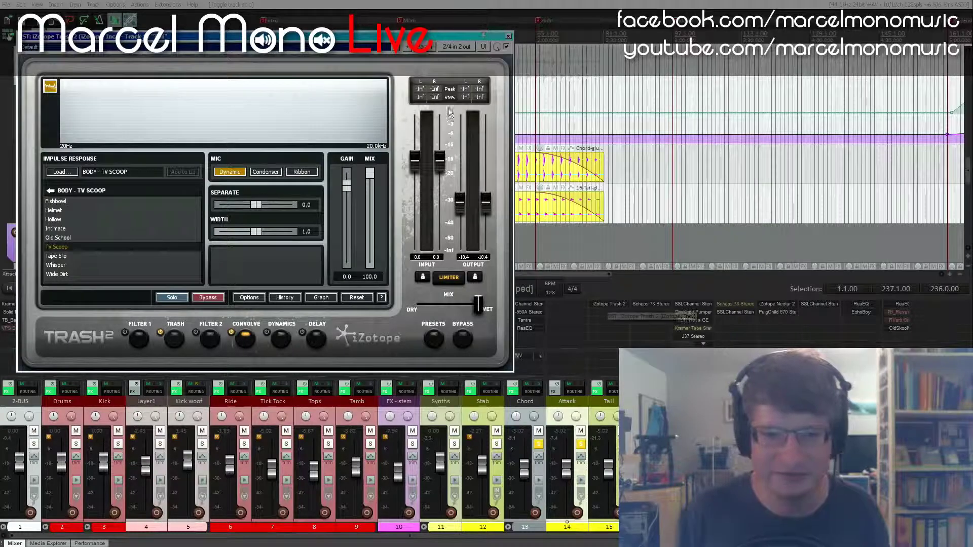
pyautogui.click(178, 339)
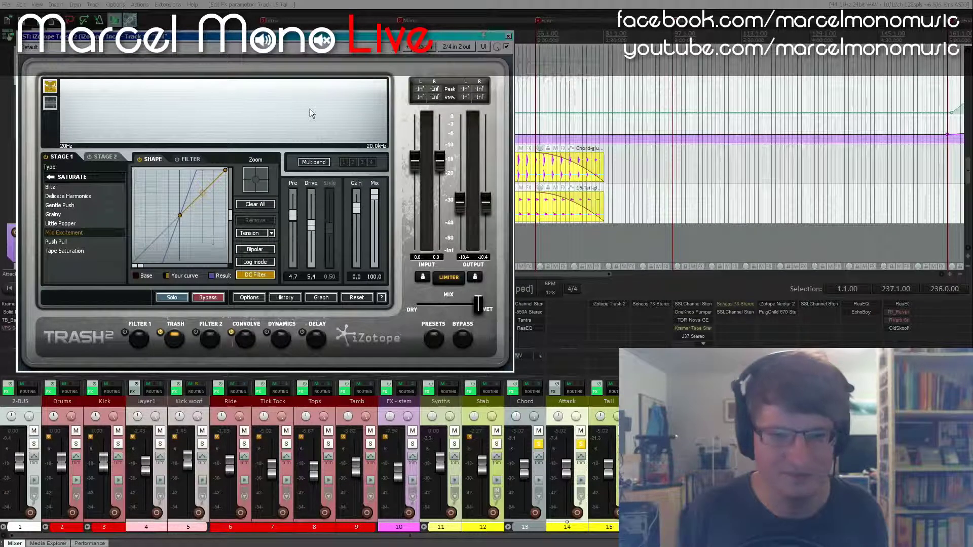
pyautogui.click(509, 37)
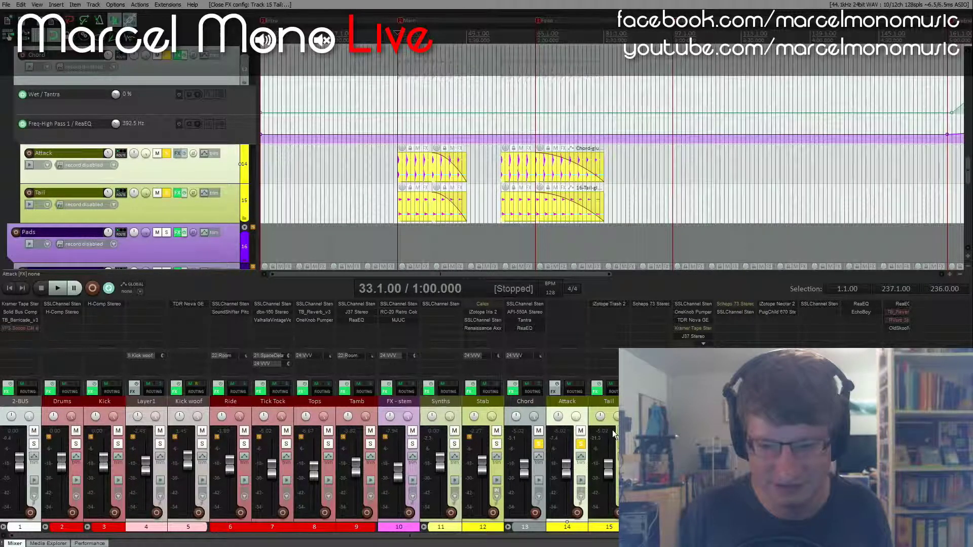
# - Compare the Tail track with iZotope Trash 2 bypassed and enabled during playback, unsoloing Attack, stopping, and unsoloing Tail
pyautogui.keyDown('shift'); pyautogui.click(618, 303); pyautogui.keyUp('shift')
pyautogui.press('space')
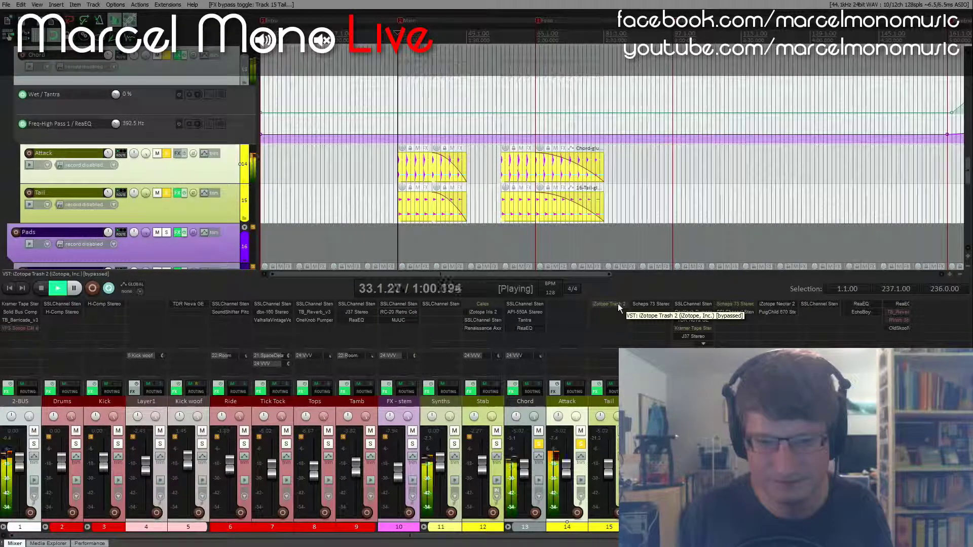
pyautogui.click(580, 443)
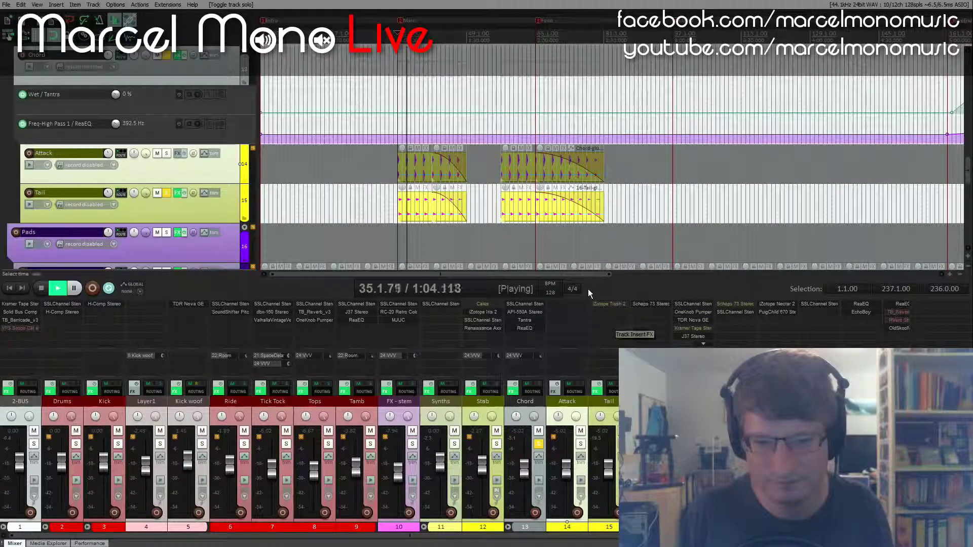
pyautogui.keyDown('shift'); pyautogui.click(603, 305); pyautogui.keyUp('shift')
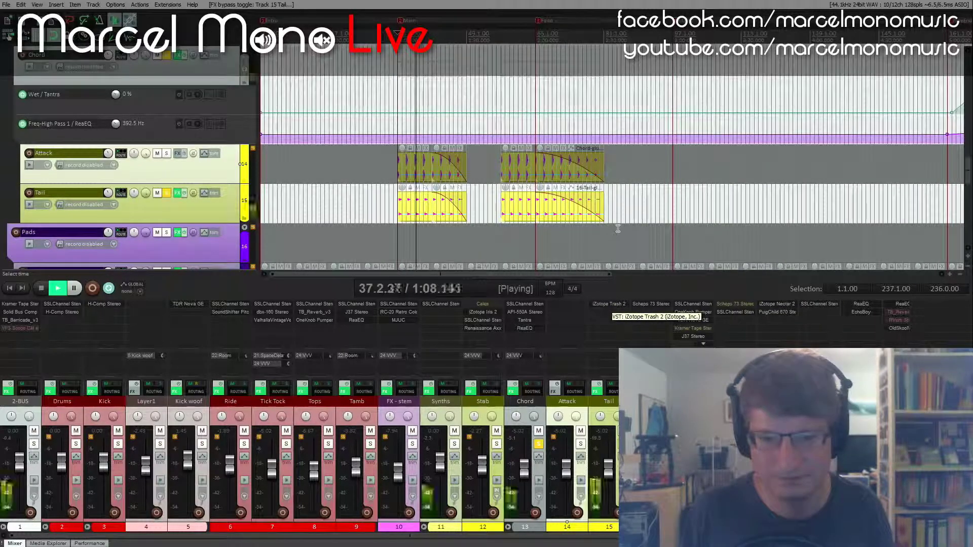
pyautogui.press('space')
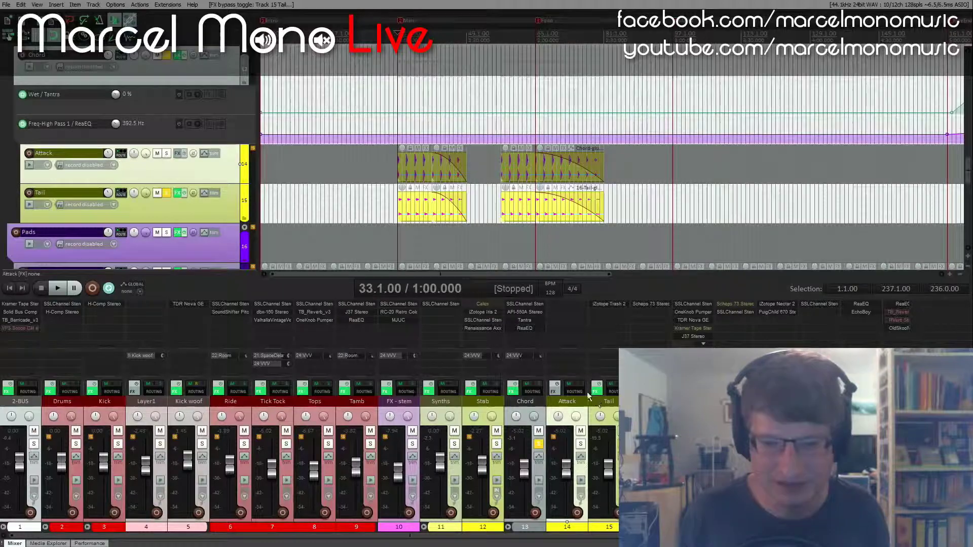
pyautogui.click(618, 444)
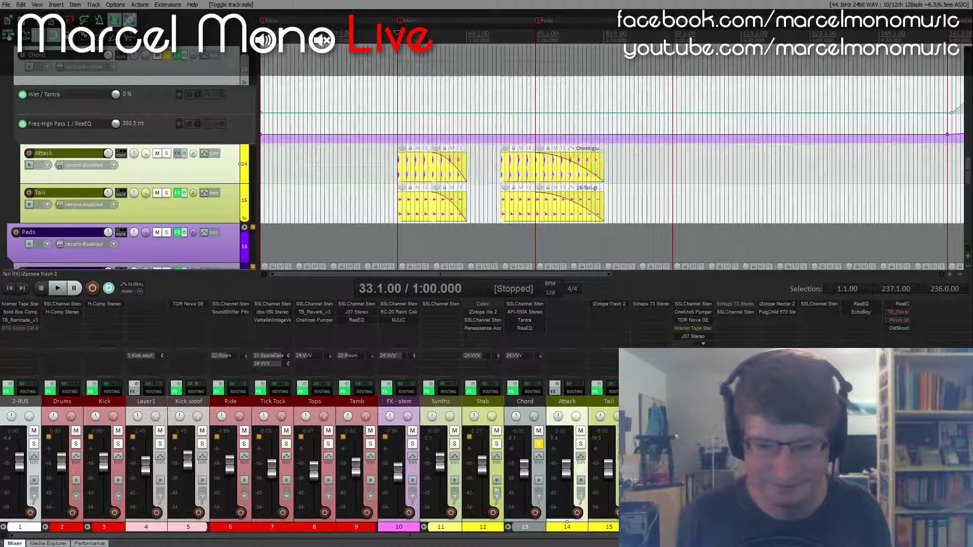
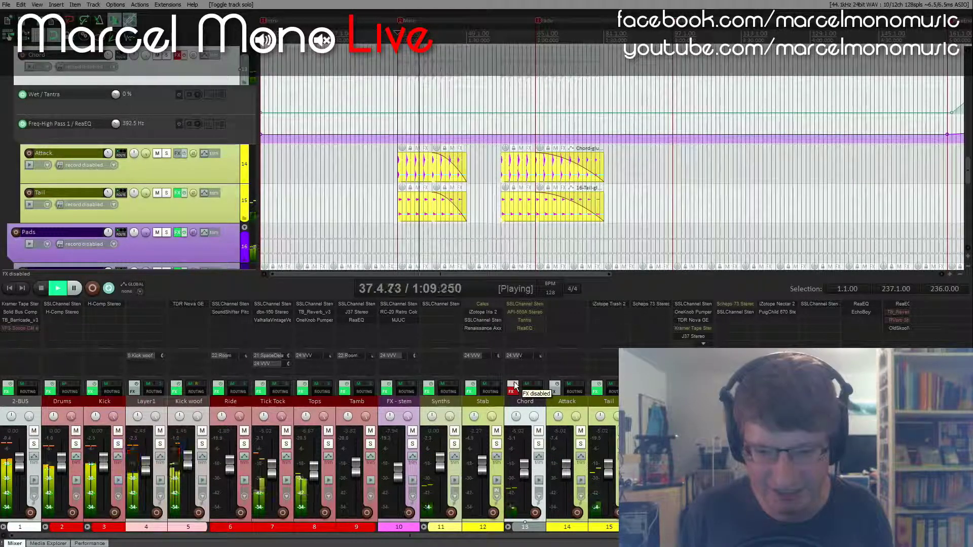
# - Re-enable the Chord group's effects during playback, stop, and show the controls of its send to the VVV track
pyautogui.click(515, 386)
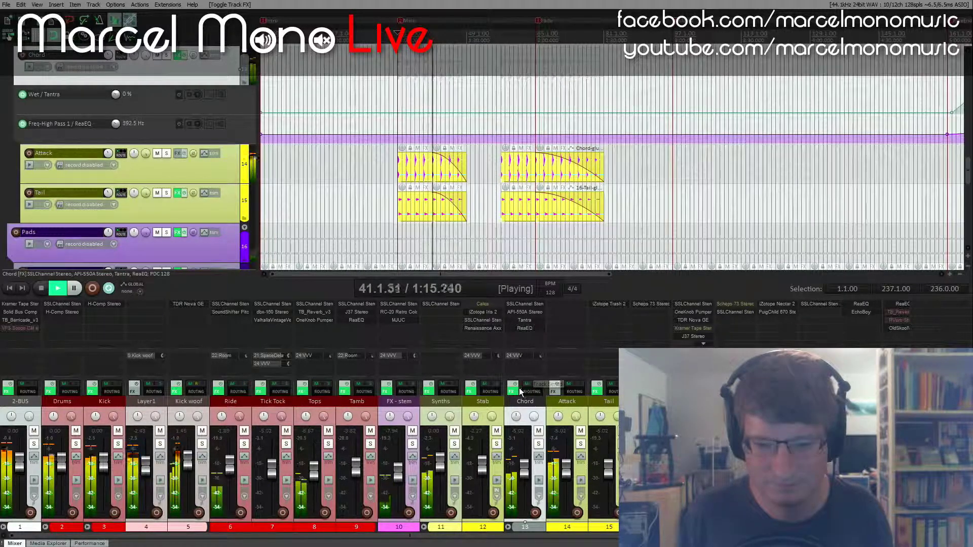
pyautogui.press('space')
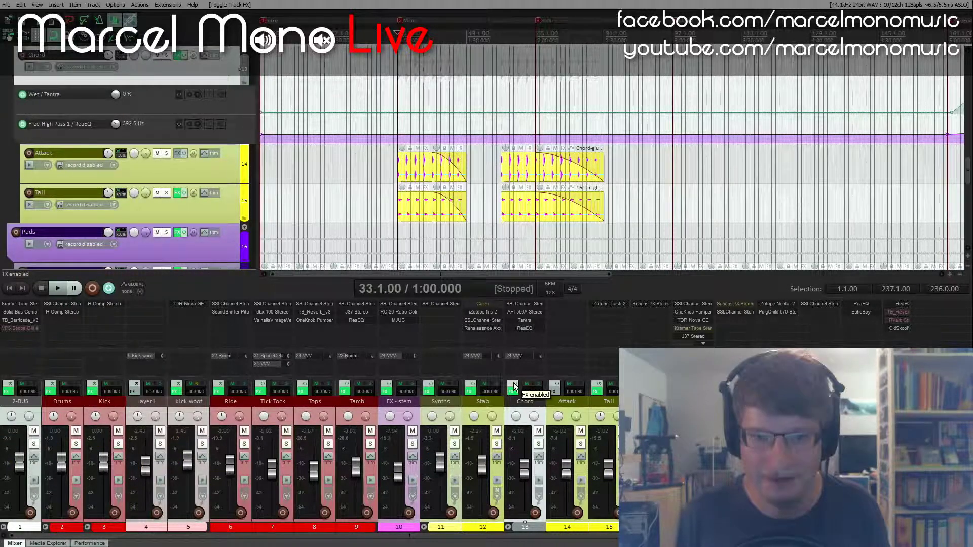
pyautogui.click(525, 356)
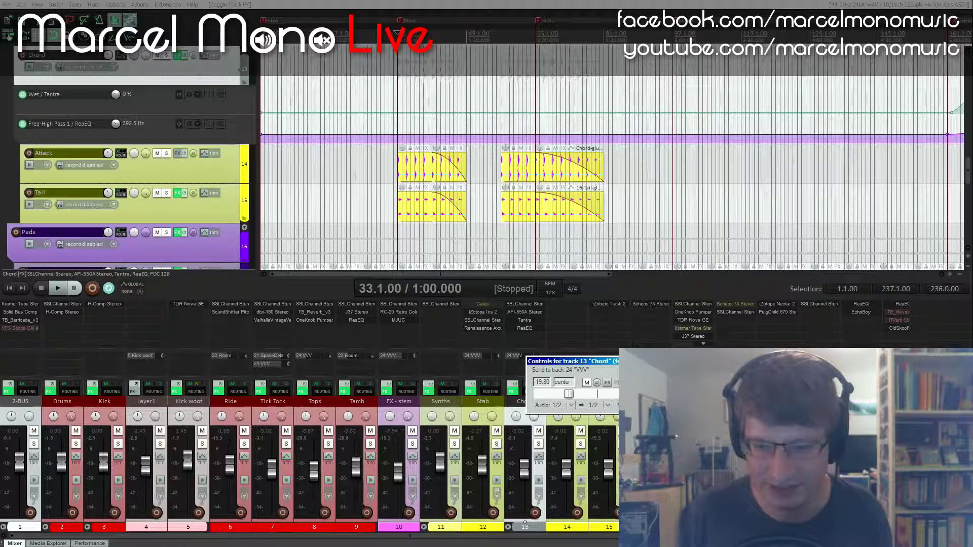
pyautogui.hscroll(3, 581, 413)
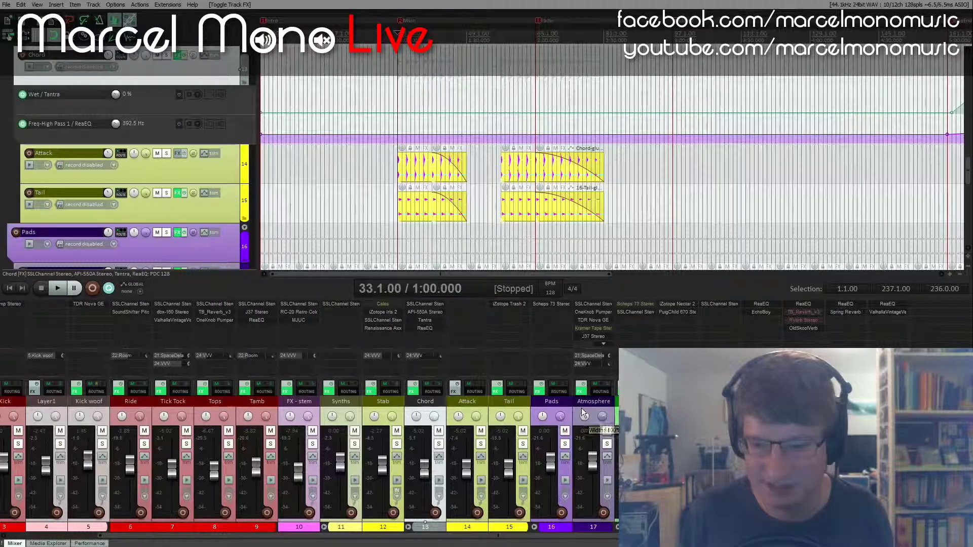
pyautogui.hscroll(-3, 582, 409)
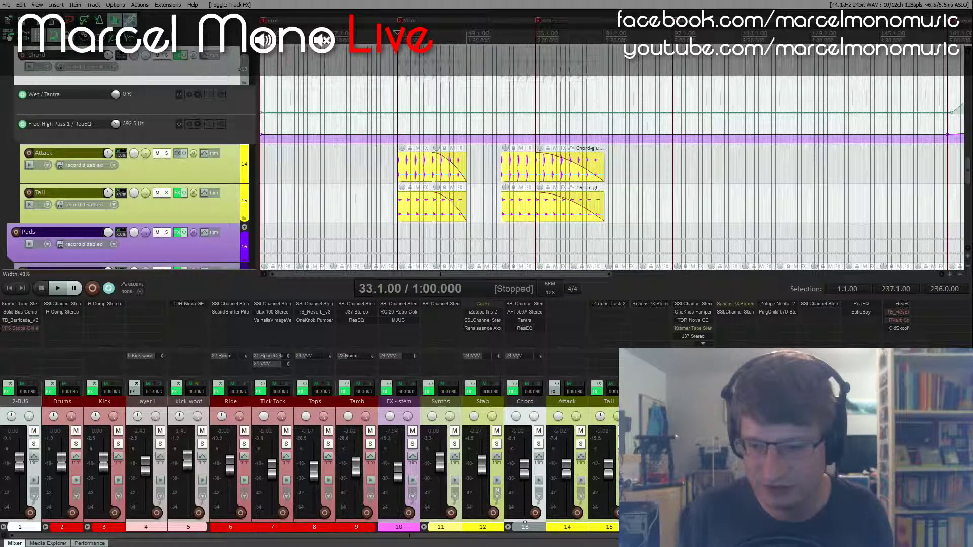
# - Find the Vox track and its first short clips, listen from 33.1.00 with the full mix, and stop
pyautogui.scroll(-5, 145, 232)
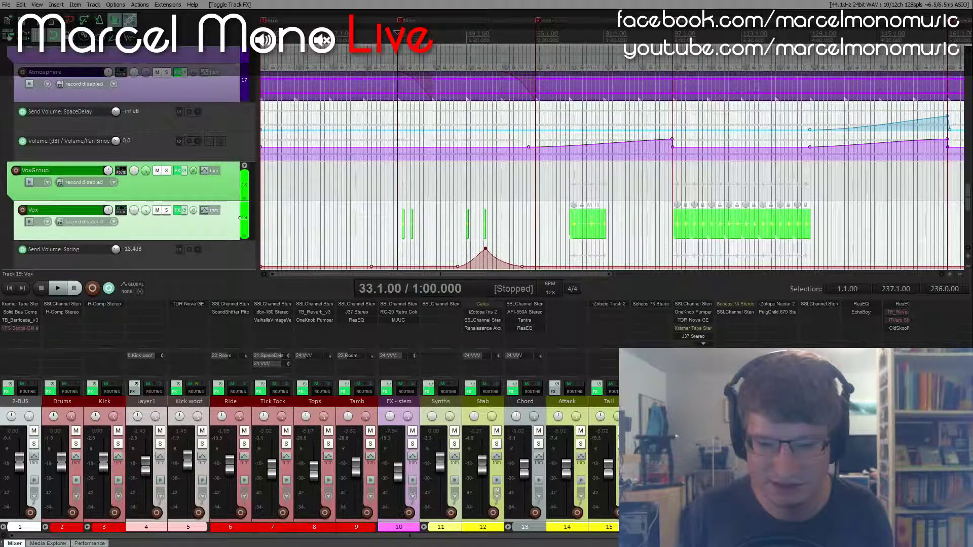
pyautogui.scroll(-2, 250, 190)
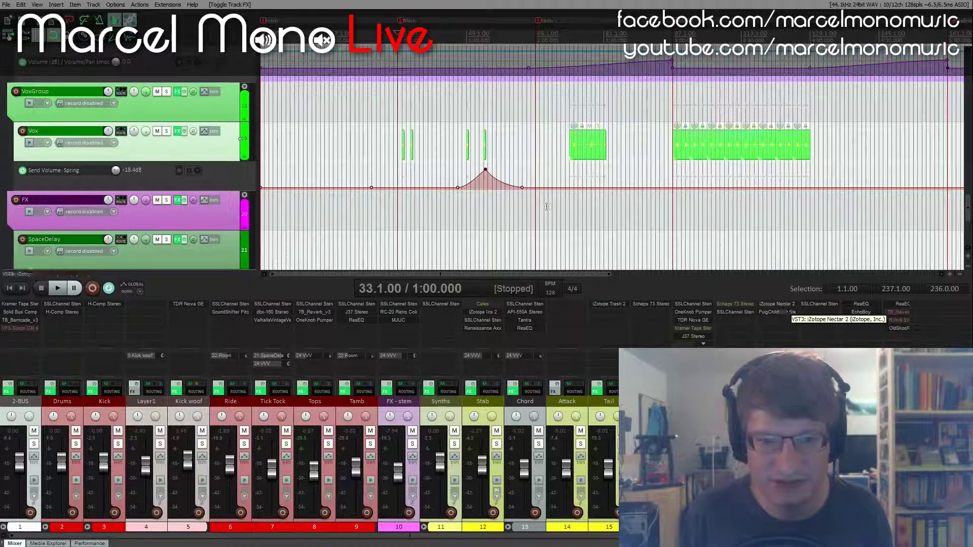
pyautogui.scroll(3, 398, 161)
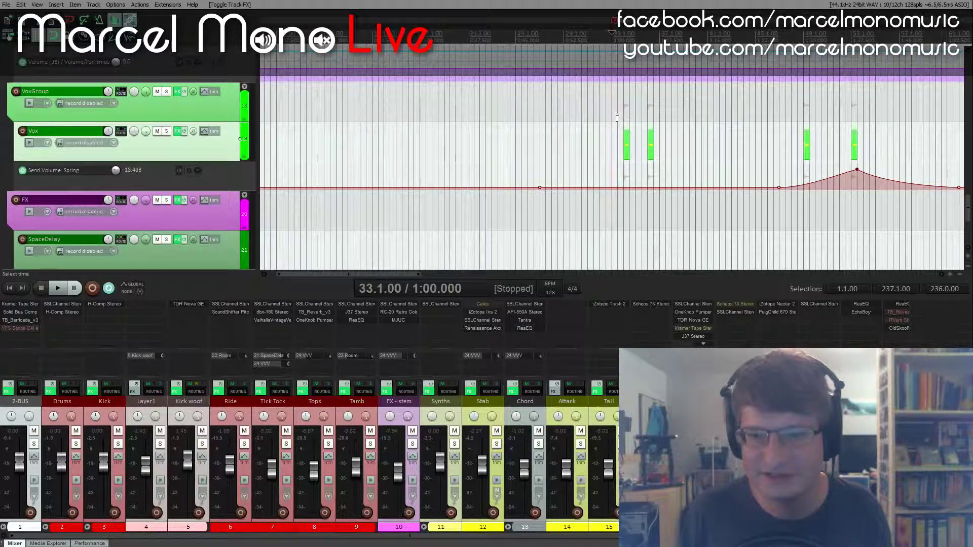
pyautogui.press('space')
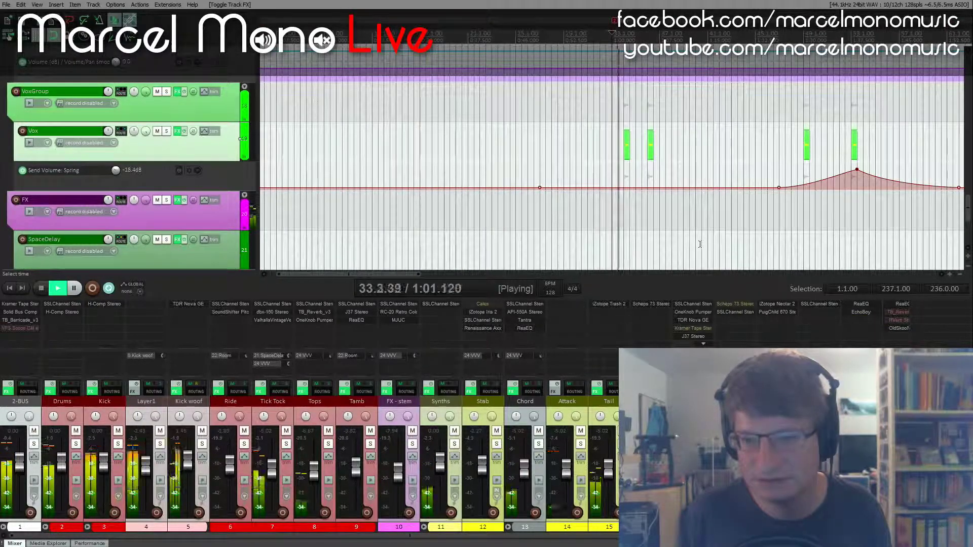
pyautogui.press('space')
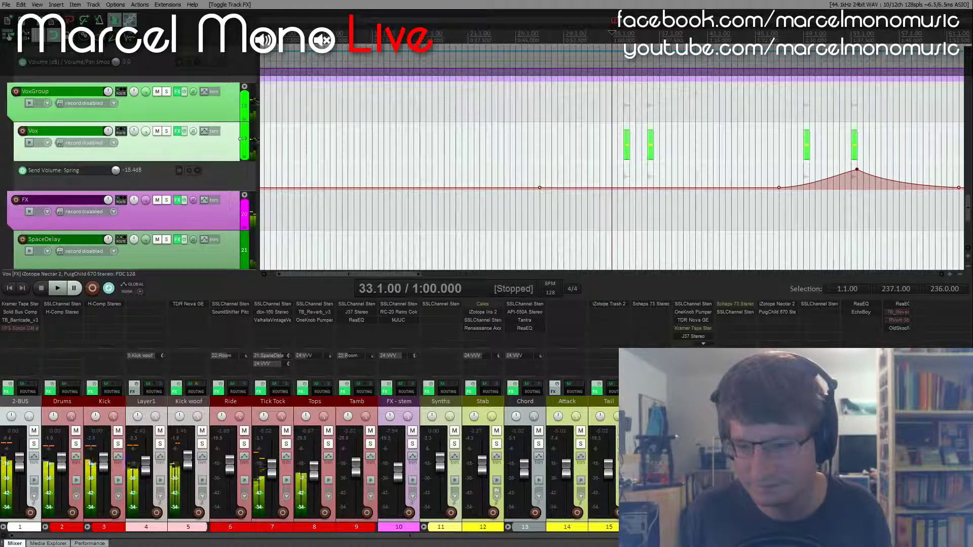
# - Show the Gate, EQ, Delay and Reverb modules of iZotope Nectar 2 on the Vox track and close the plugin
pyautogui.click(790, 304)
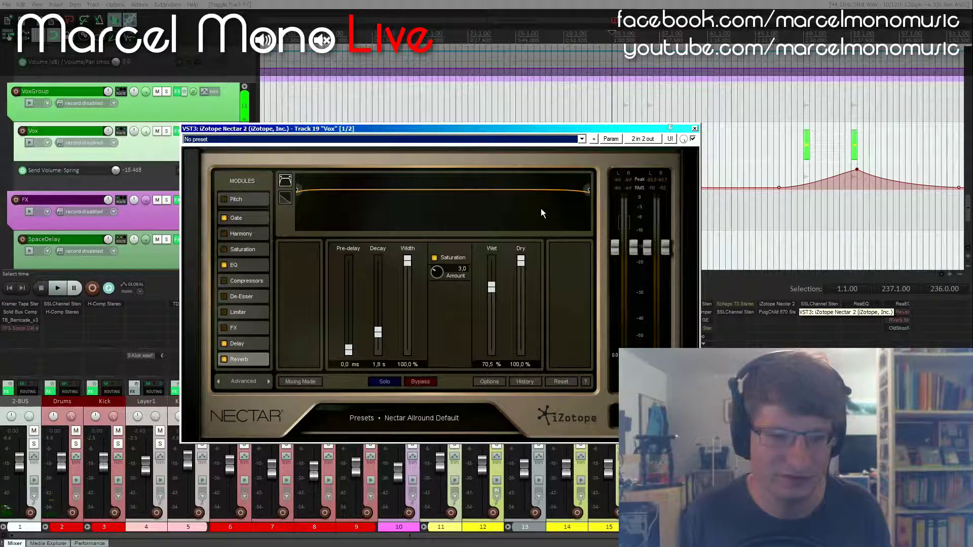
pyautogui.click(259, 219)
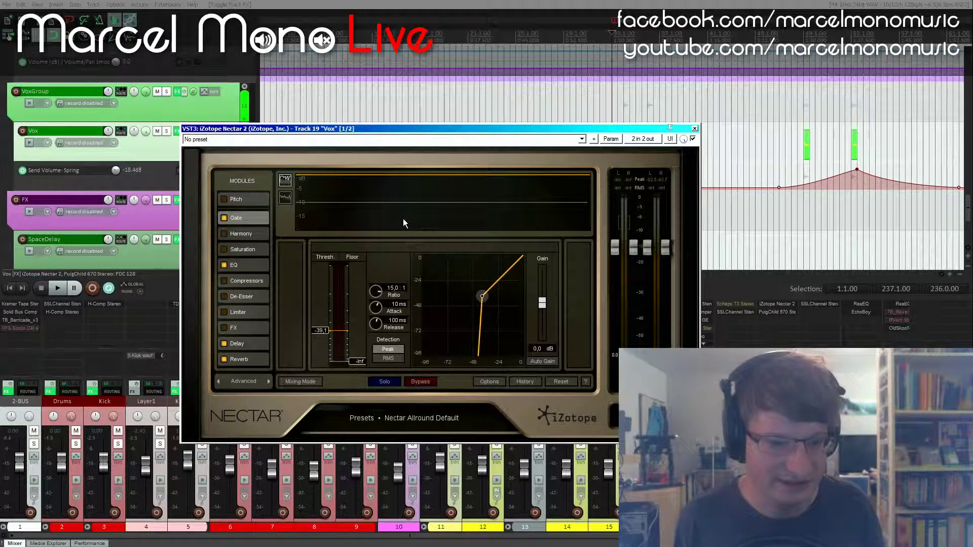
pyautogui.click(251, 264)
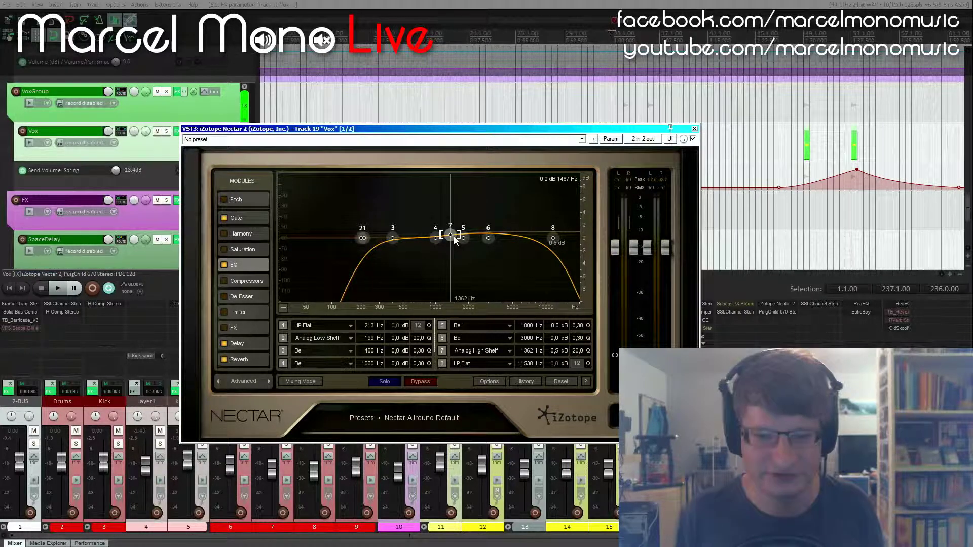
pyautogui.click(239, 343)
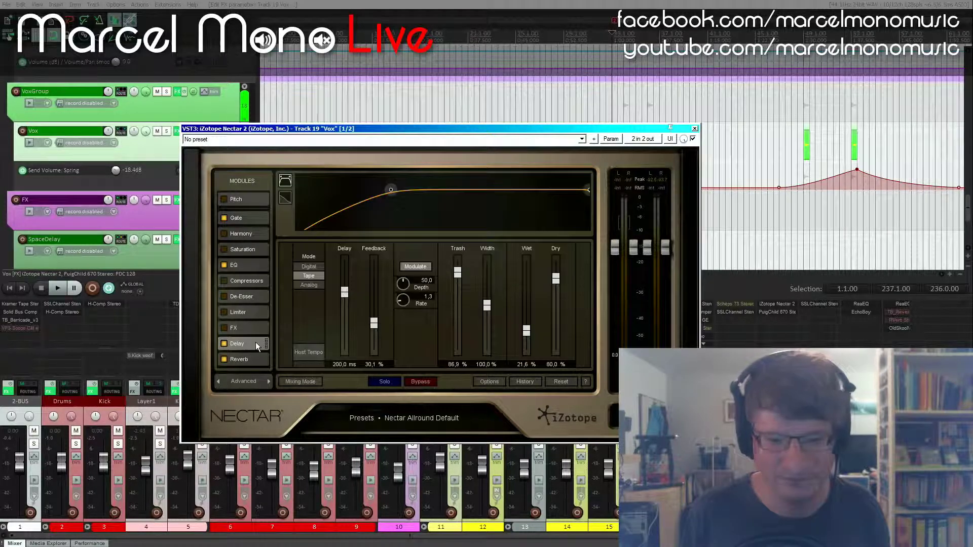
pyautogui.click(247, 359)
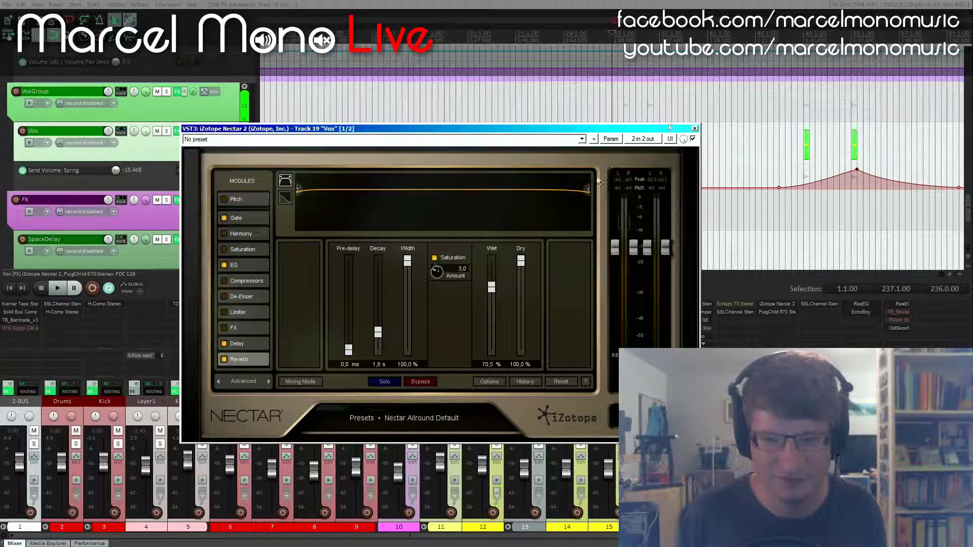
pyautogui.click(694, 129)
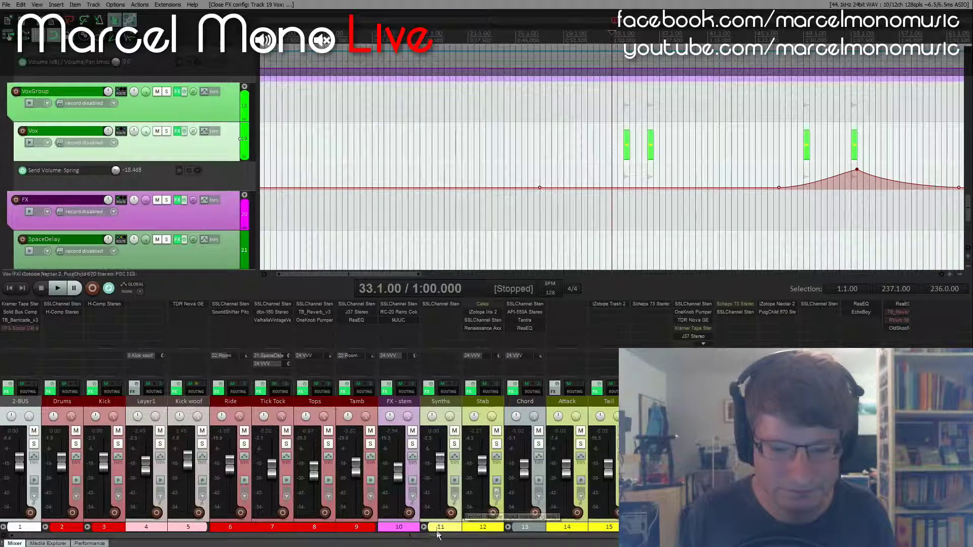
# - Show the PuigChild 670 Stereo compressor on the Vox track during playback and close it
pyautogui.hscroll(3, 561, 531)
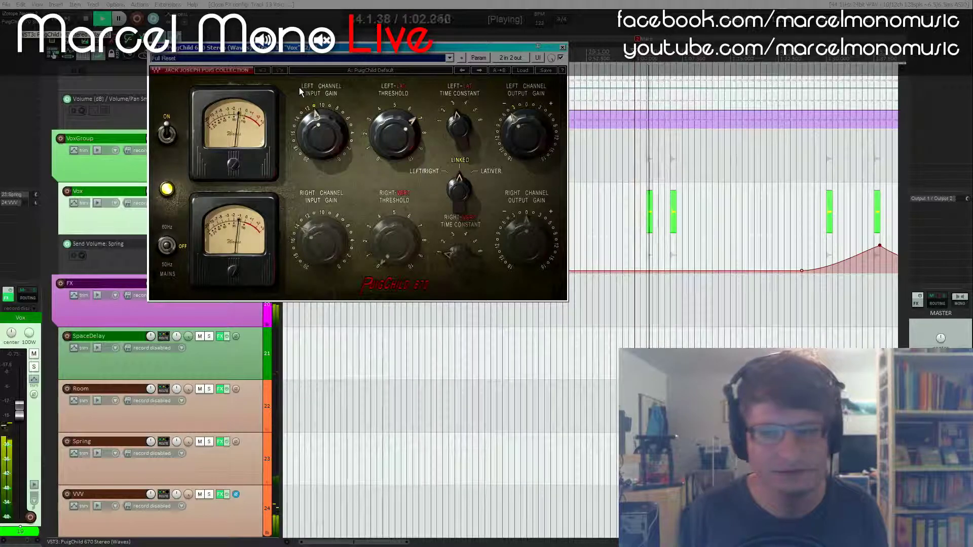
pyautogui.moveTo(400, 48); pyautogui.dragTo(357, 46)
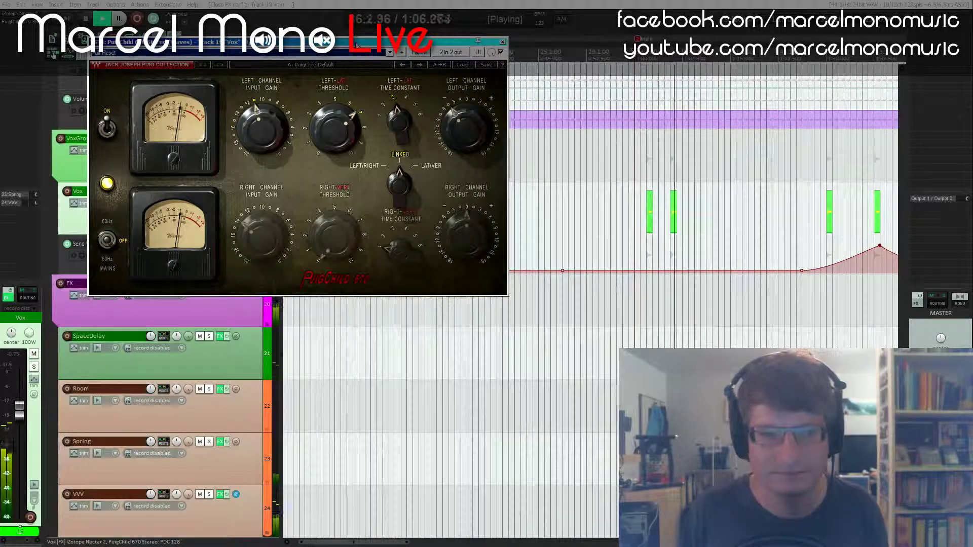
pyautogui.click(503, 42)
# - Examine the clips and automation envelopes of the vocal, pad, synth and drum tracks while the song plays
pyautogui.scroll(-3, 506, 202)
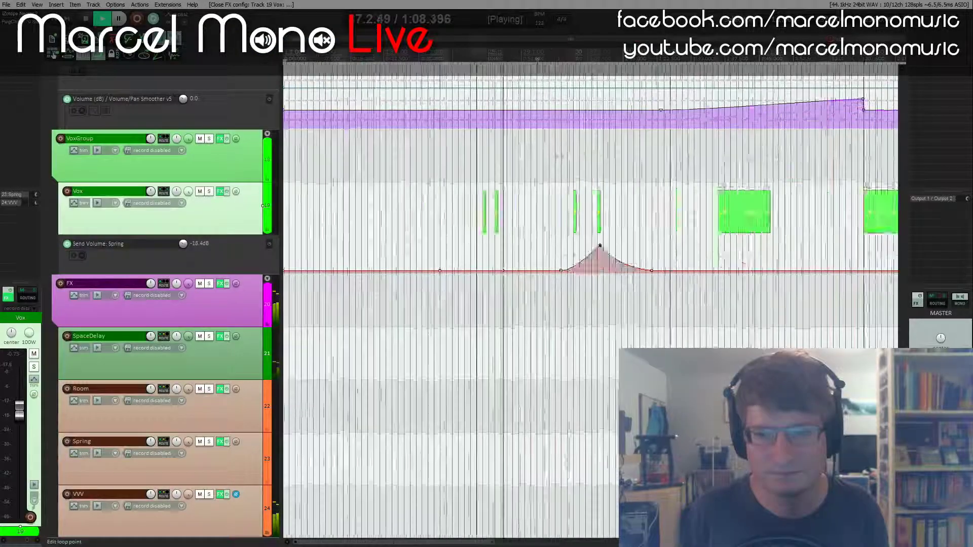
pyautogui.scroll(4, 205, 135)
pyautogui.scroll(5, 206, 136)
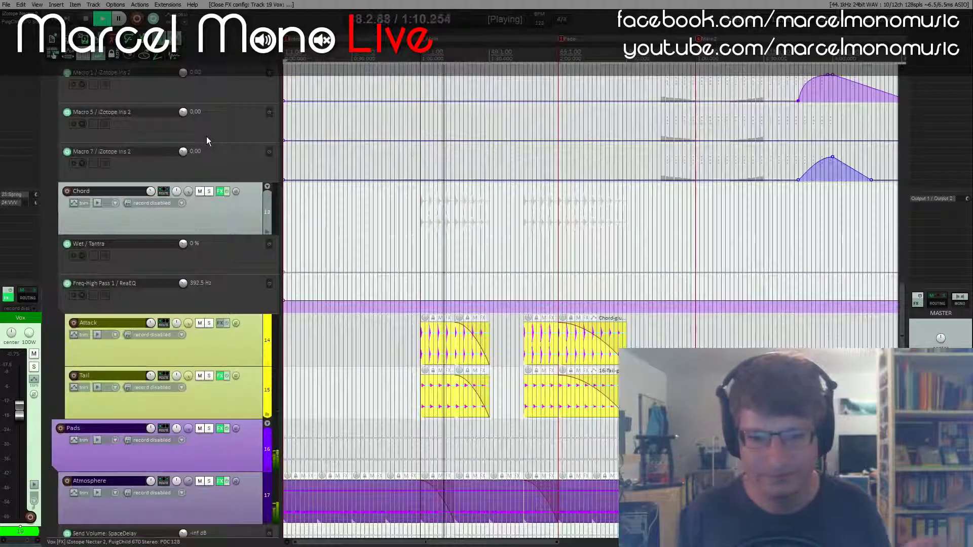
pyautogui.scroll(7, 206, 136)
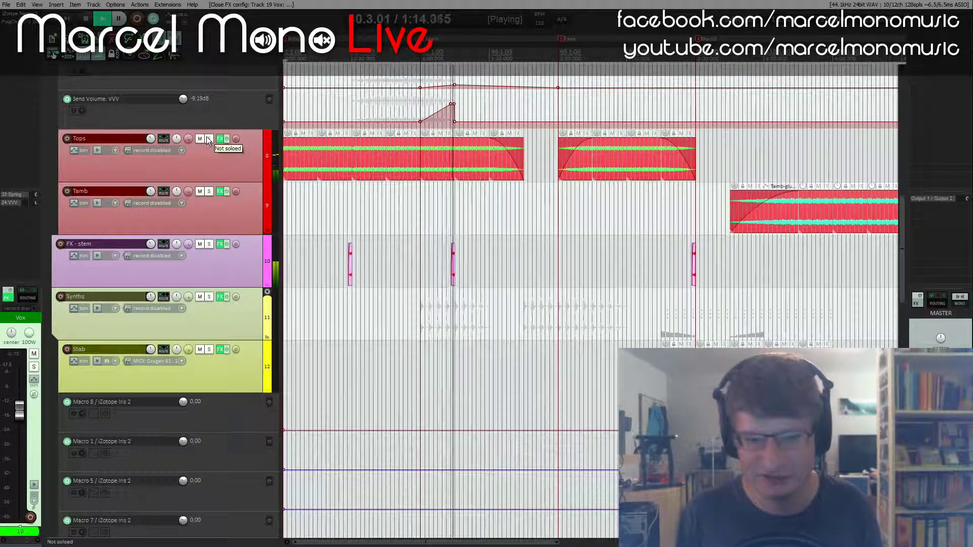
pyautogui.scroll(-2, 208, 141)
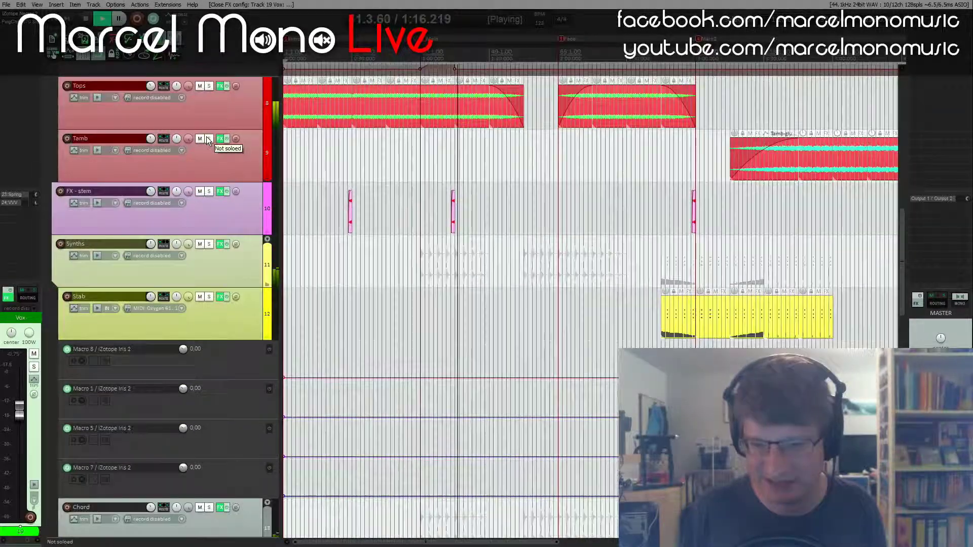
pyautogui.scroll(-20, 207, 141)
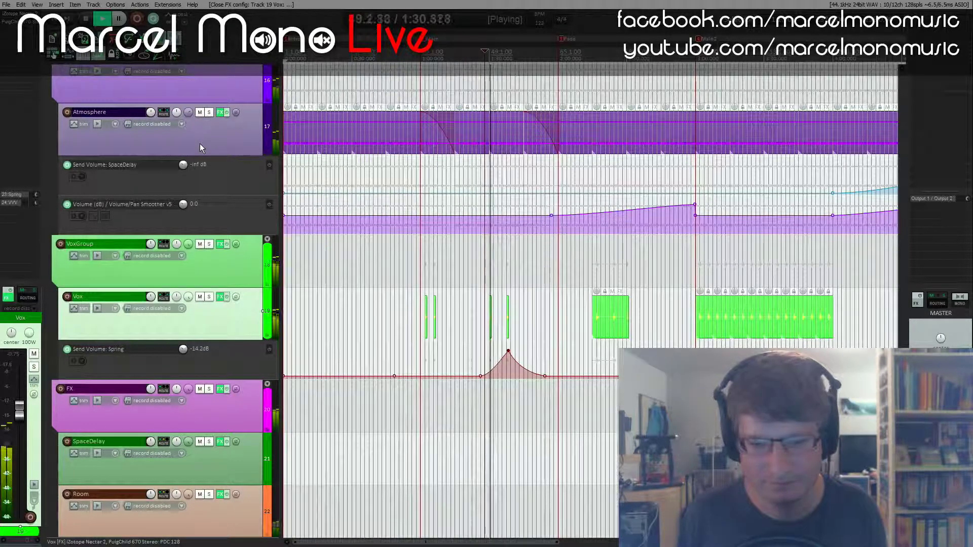
pyautogui.scroll(5, 200, 144)
pyautogui.scroll(8, 200, 144)
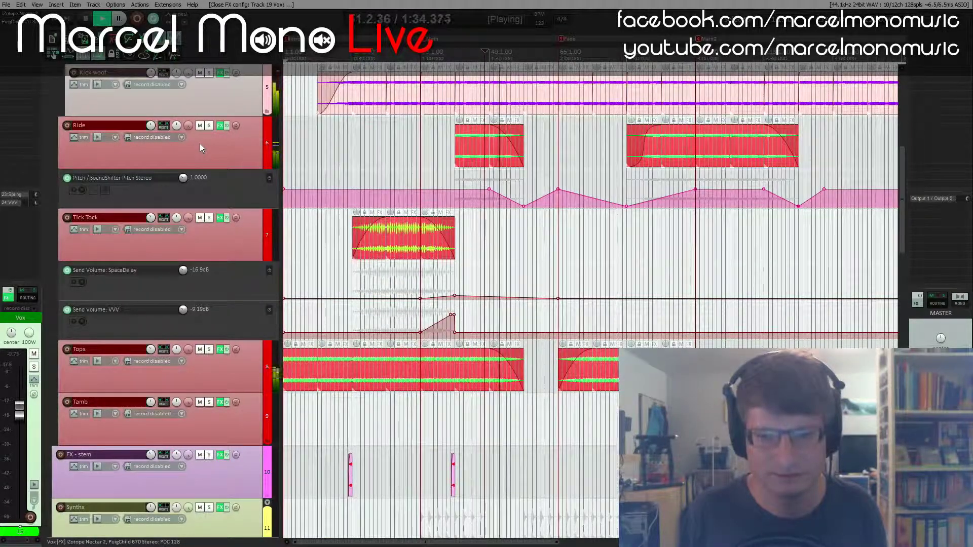
# - Select the Ride track, show its SoundShifter Pitch Stereo plugin during playback, and close the plugin
pyautogui.click(228, 146)
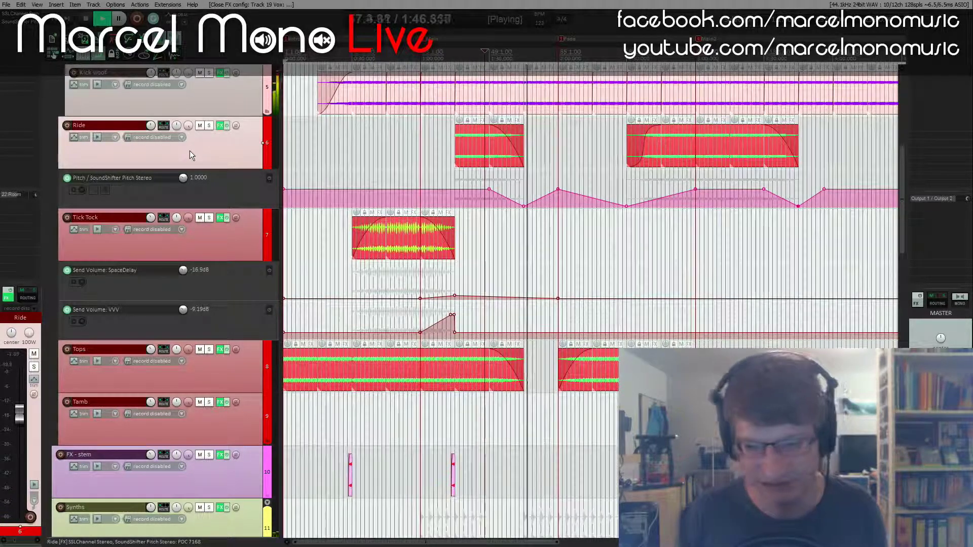
pyautogui.scroll(-10, 190, 154)
pyautogui.scroll(8, 189, 150)
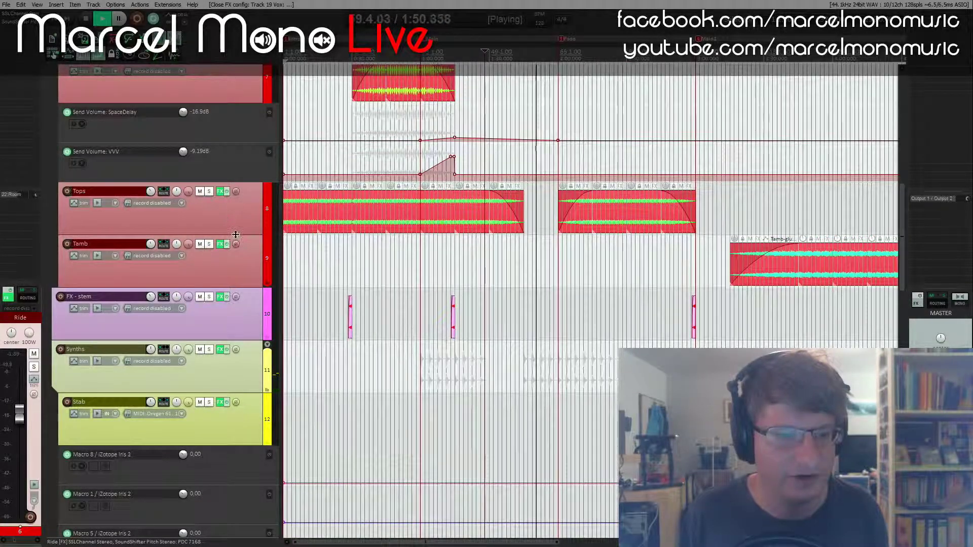
pyautogui.scroll(3, 221, 121)
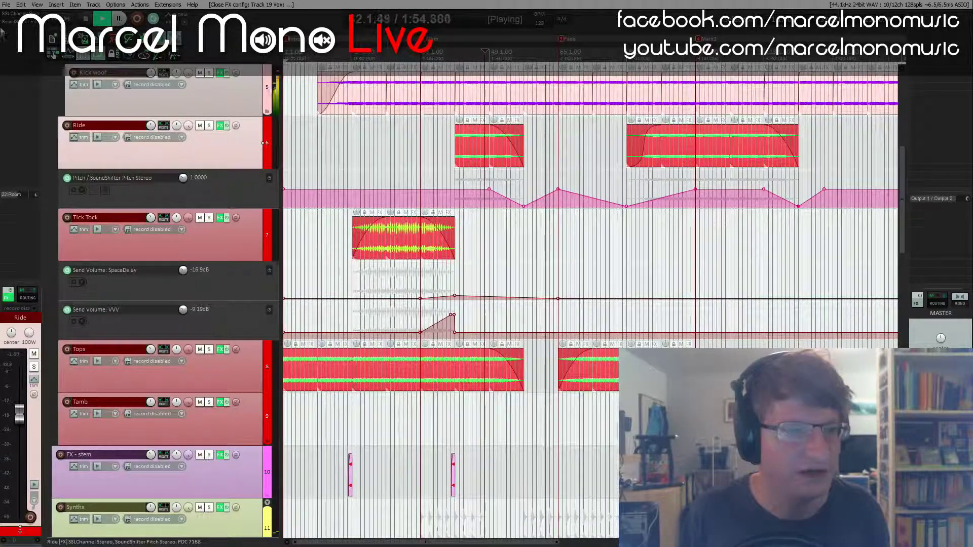
pyautogui.click(220, 125)
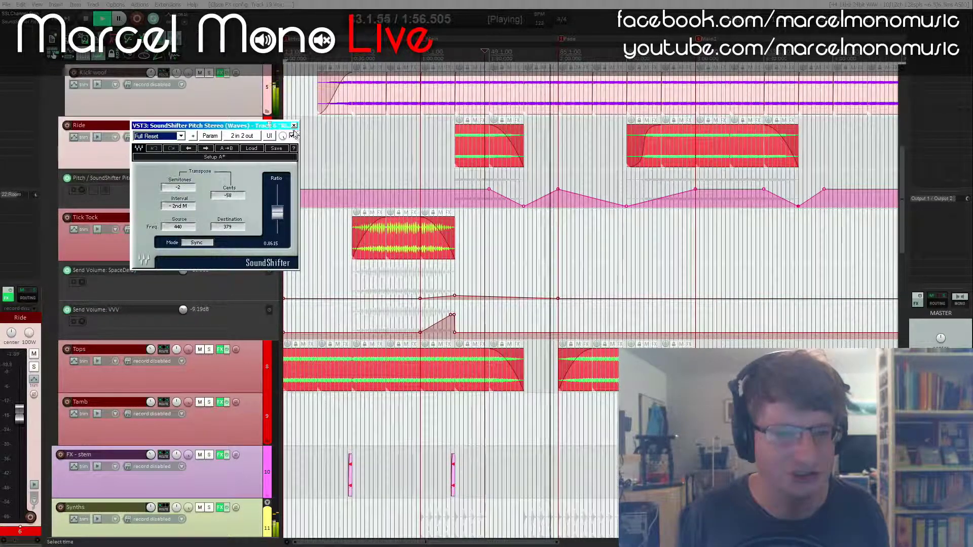
pyautogui.click(293, 125)
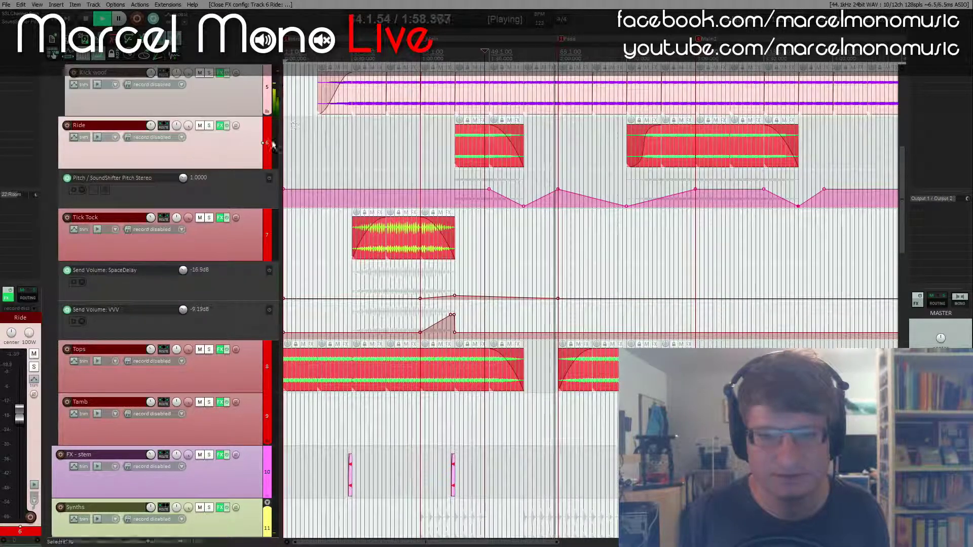
# - Examine the clips and automation envelopes of the synth, Atmosphere and vocal tracks during playback, and stop the song
pyautogui.scroll(-10, 235, 150)
pyautogui.scroll(-8, 235, 150)
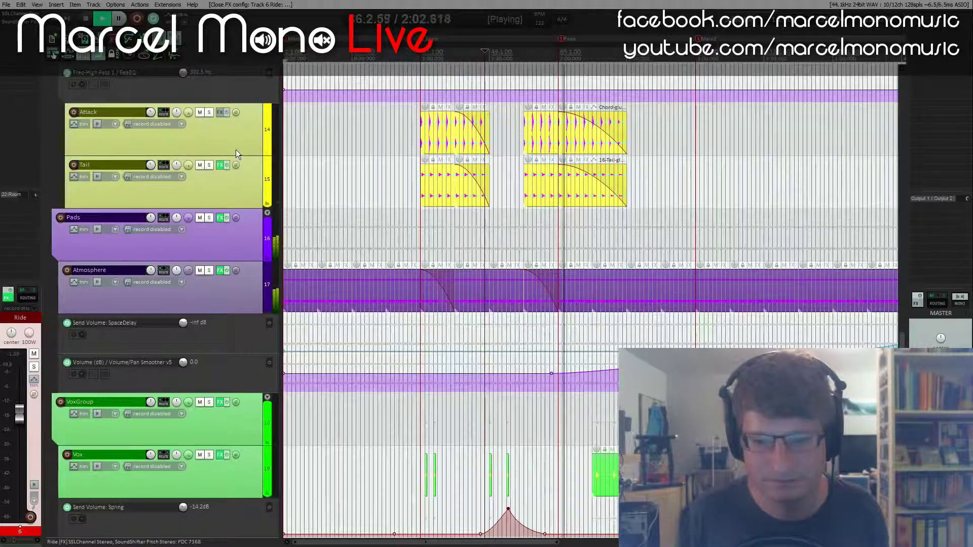
pyautogui.scroll(-3, 235, 150)
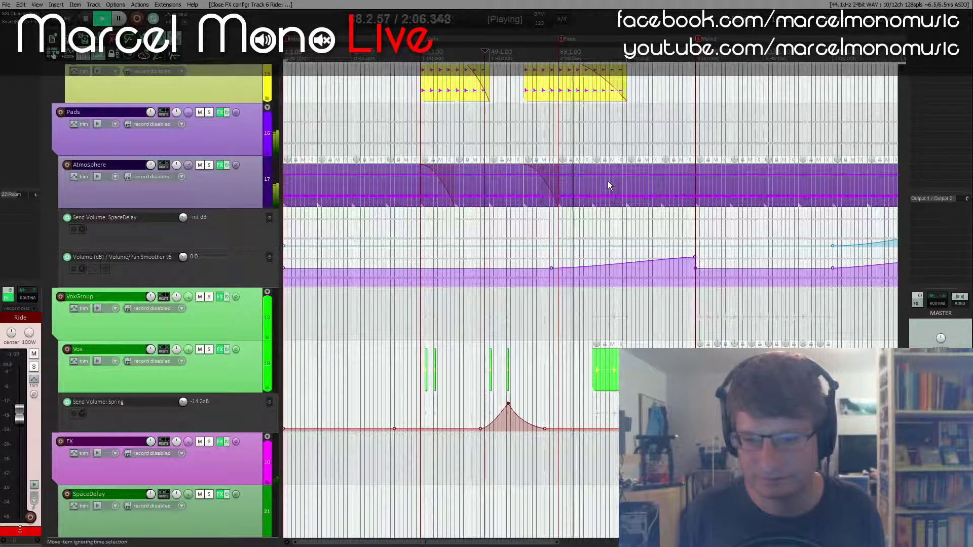
pyautogui.scroll(-2, 695, 247)
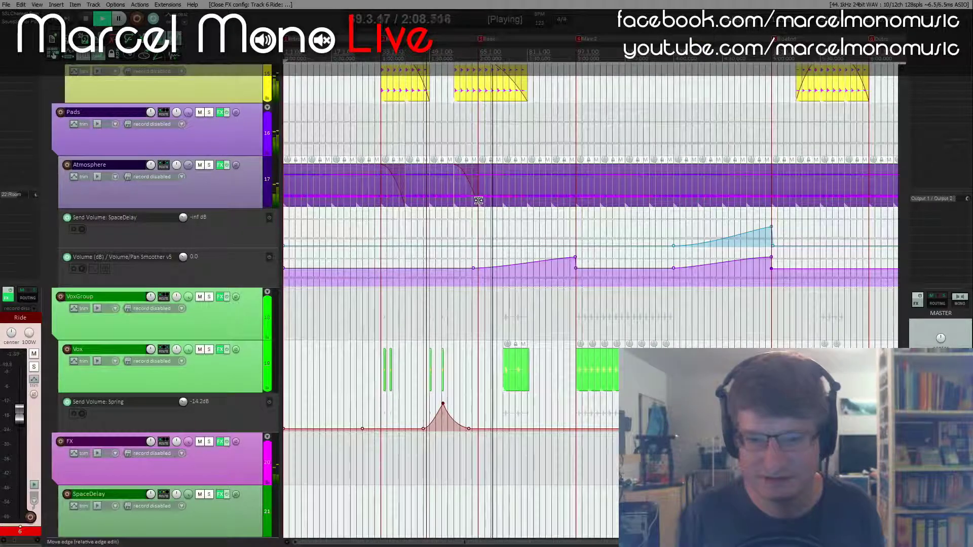
pyautogui.scroll(15, 248, 172)
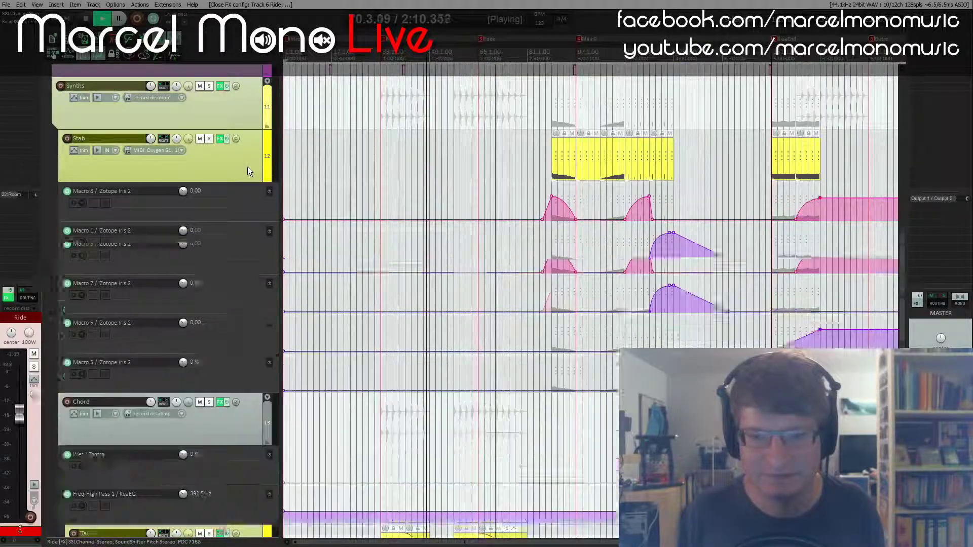
pyautogui.scroll(-15, 249, 171)
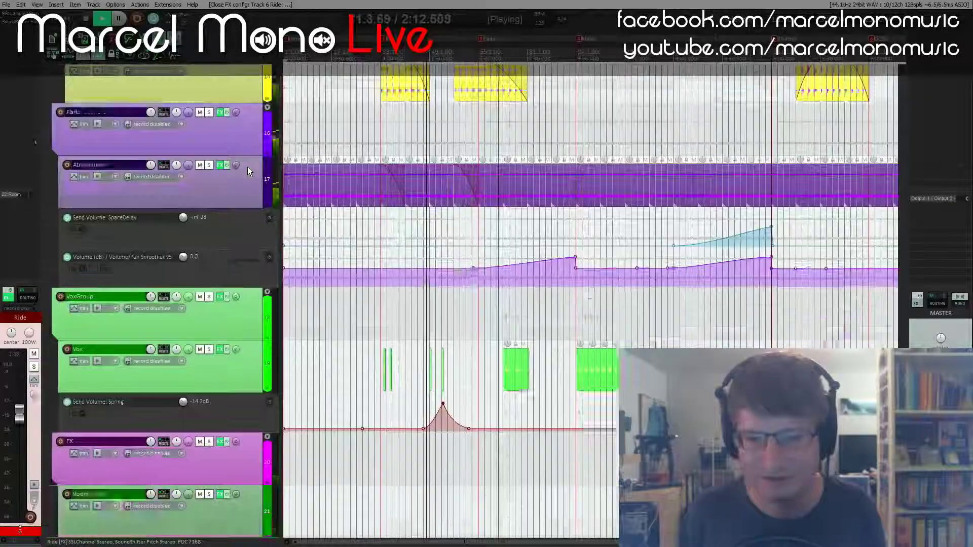
pyautogui.scroll(3, 248, 166)
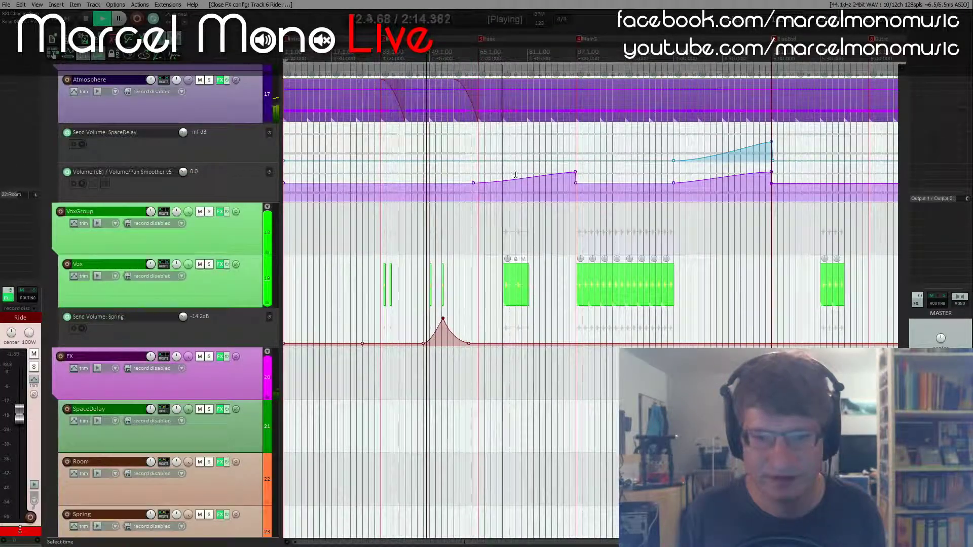
pyautogui.press('space')
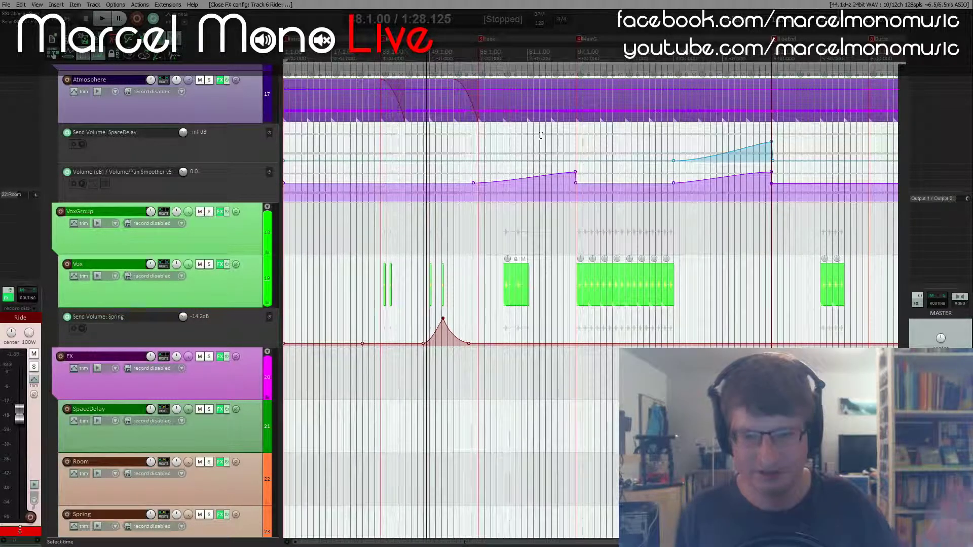
# - Return to the drum tracks at the start of the track list and play the song from bar 81
pyautogui.scroll(15, 238, 114)
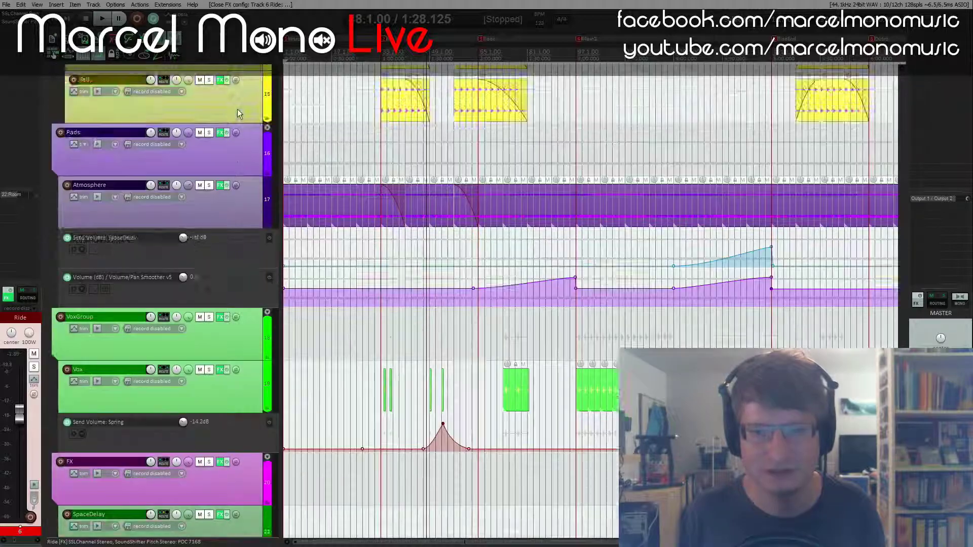
pyautogui.scroll(10, 238, 114)
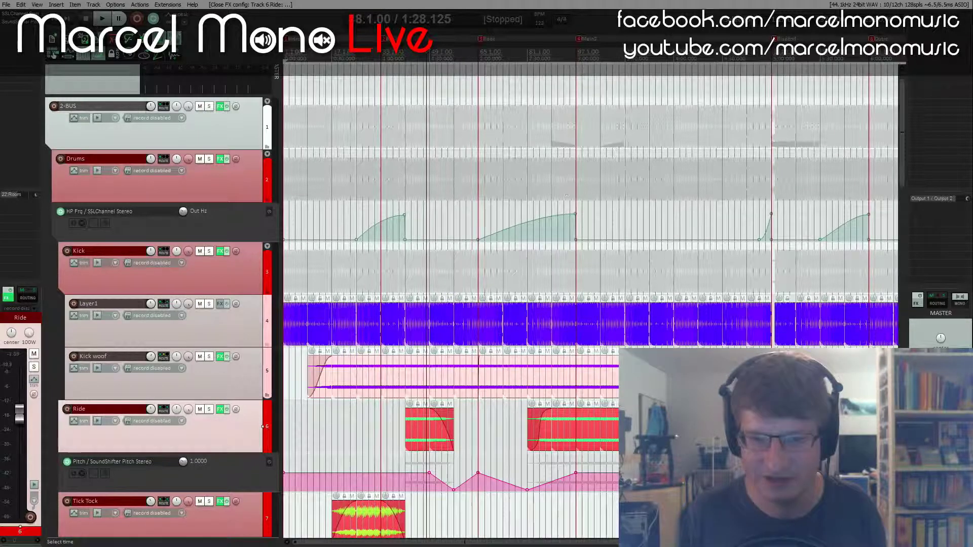
pyautogui.click(525, 61)
pyautogui.press('space')
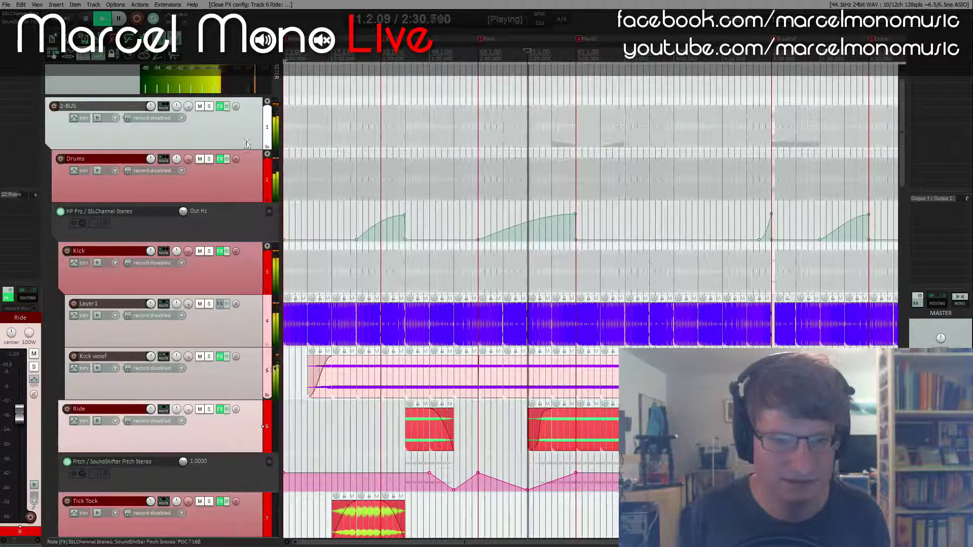
# - Select the Stab track, show its iZotope Iris 2 synth, and close the plugin
pyautogui.scroll(-3, 208, 133)
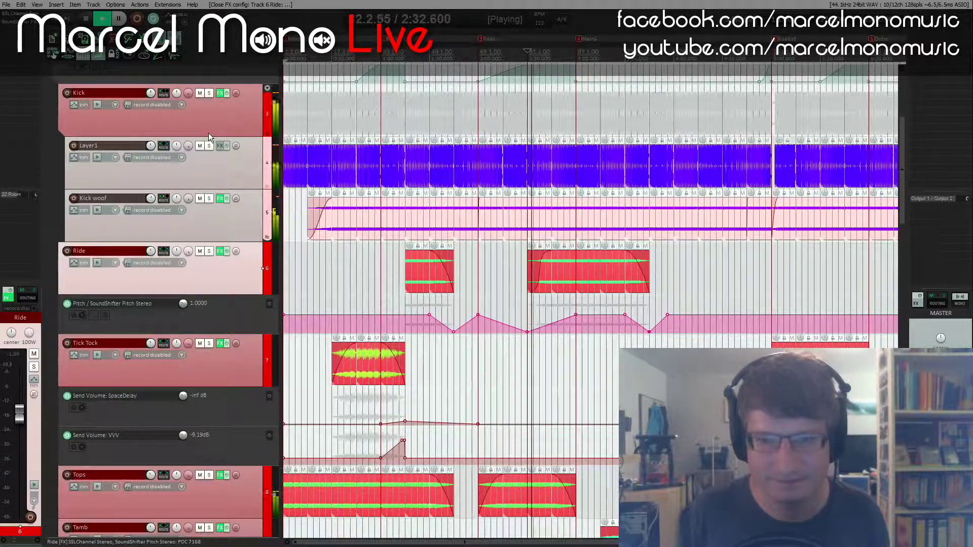
pyautogui.scroll(-8, 208, 133)
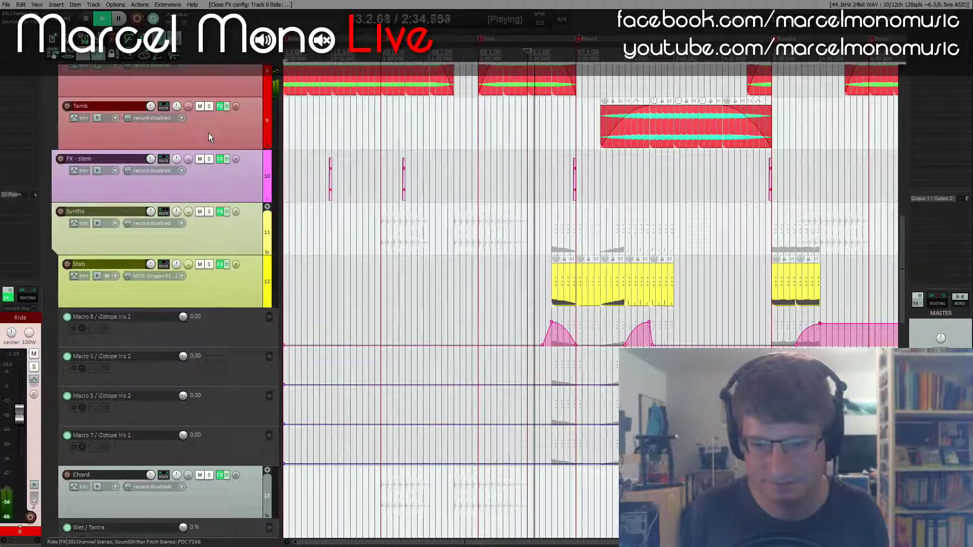
pyautogui.scroll(-3, 208, 132)
pyautogui.scroll(1, 208, 133)
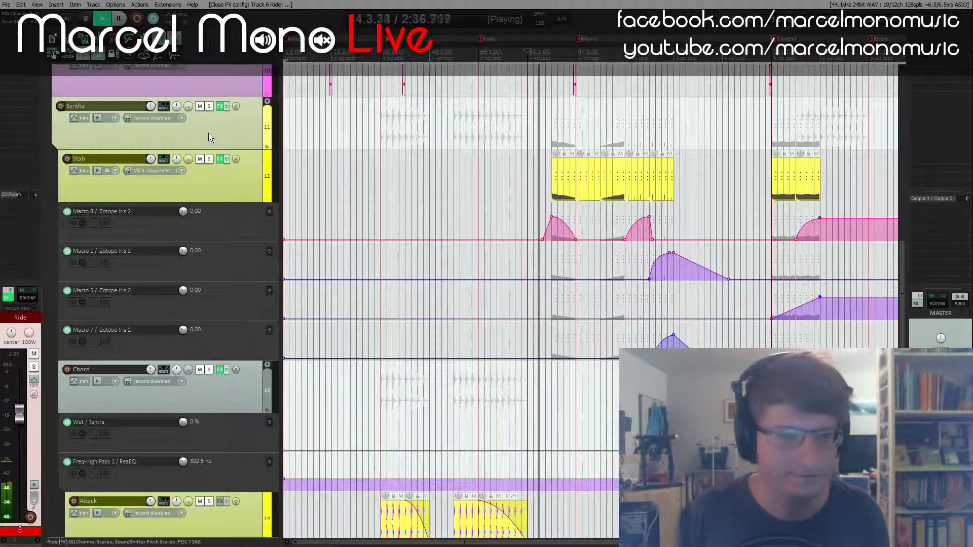
pyautogui.click(215, 175)
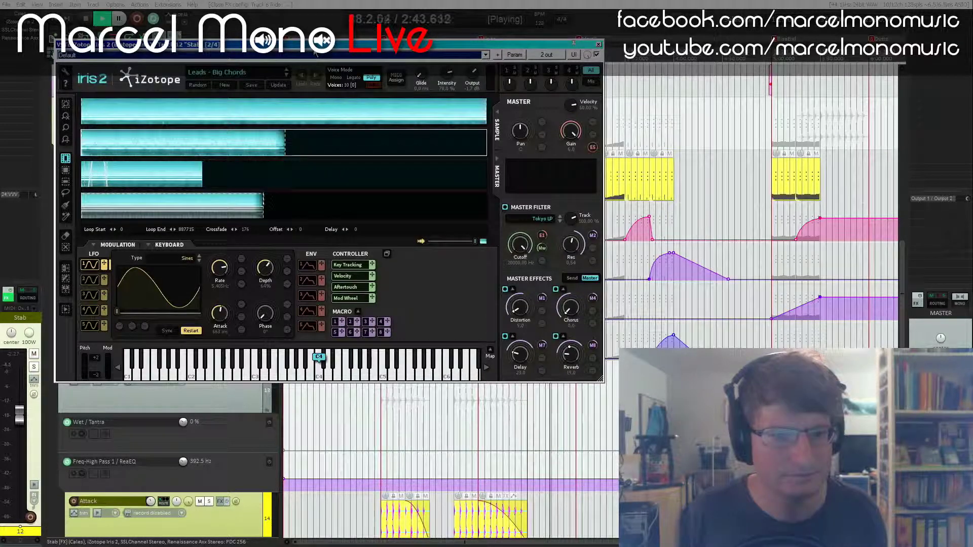
pyautogui.moveTo(314, 50); pyautogui.dragTo(262, 22)
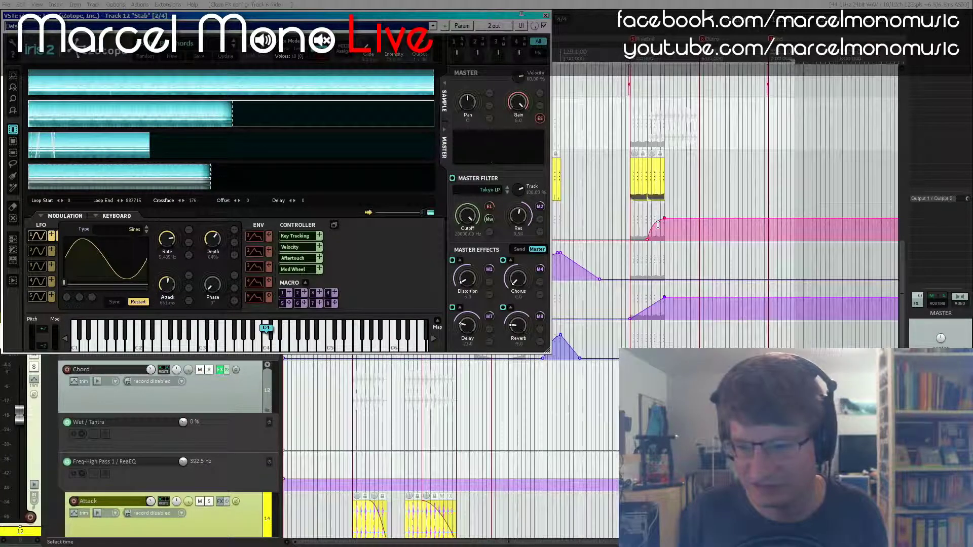
pyautogui.click(546, 15)
# - Look over the tracks around Stab, show its Iris 2 synth again, and close it
pyautogui.scroll(5, 245, 178)
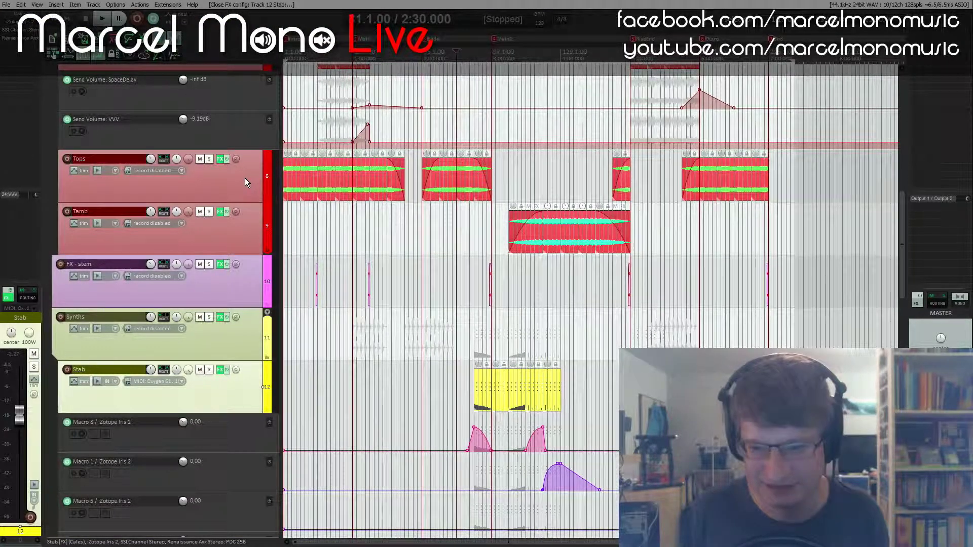
pyautogui.scroll(-4, 245, 178)
pyautogui.scroll(-8, 245, 177)
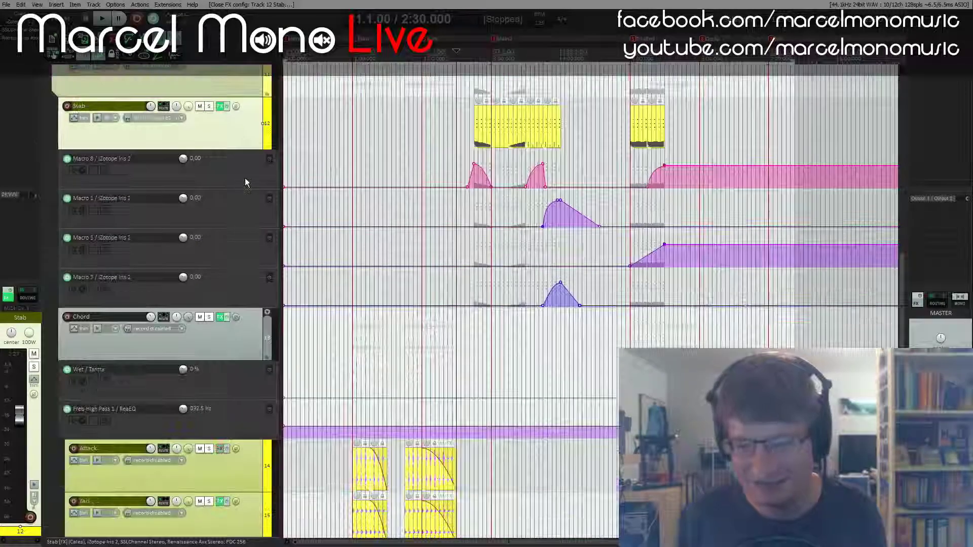
pyautogui.scroll(8, 245, 178)
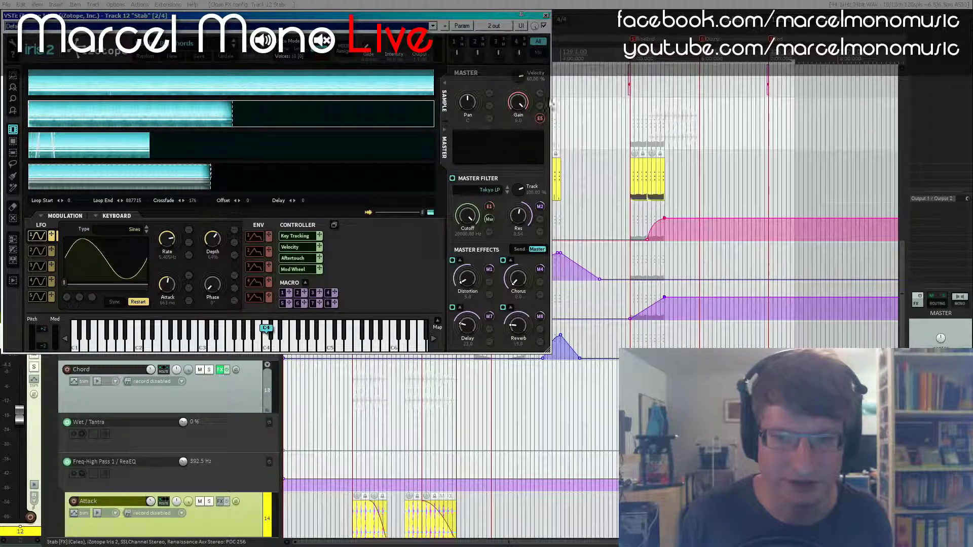
pyautogui.click(545, 15)
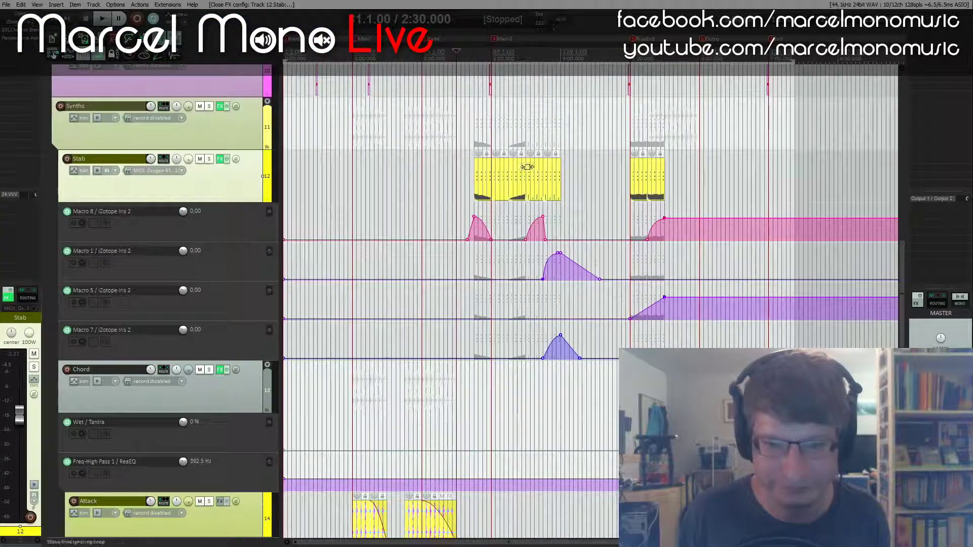
# - Show the first Stab clip in the MIDI editor and close the editor
pyautogui.doubleClick(484, 183)
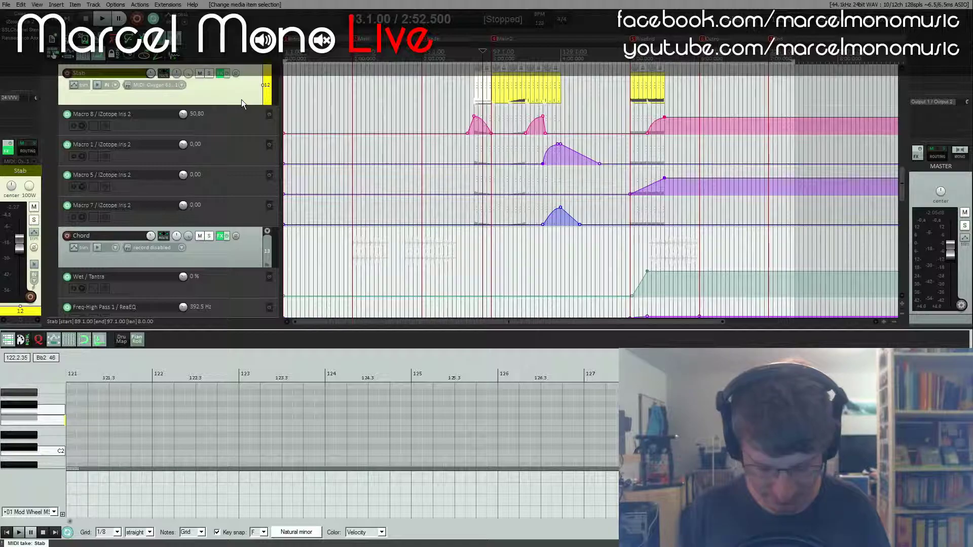
pyautogui.hotkey('alt', 'd')
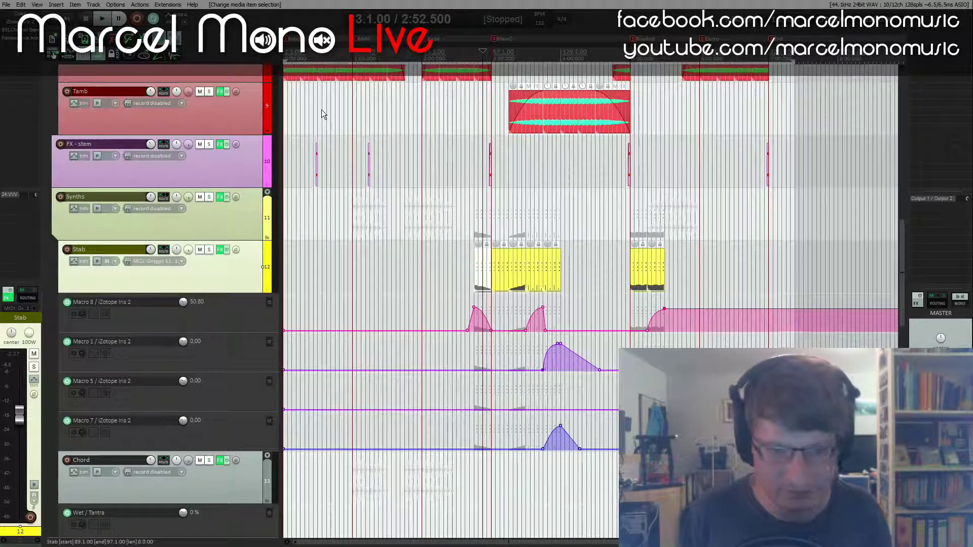
# - Reopen Iris 2 on the Stab track with its Macro Controls, keeping the track's clips and envelopes in view
pyautogui.press('f')
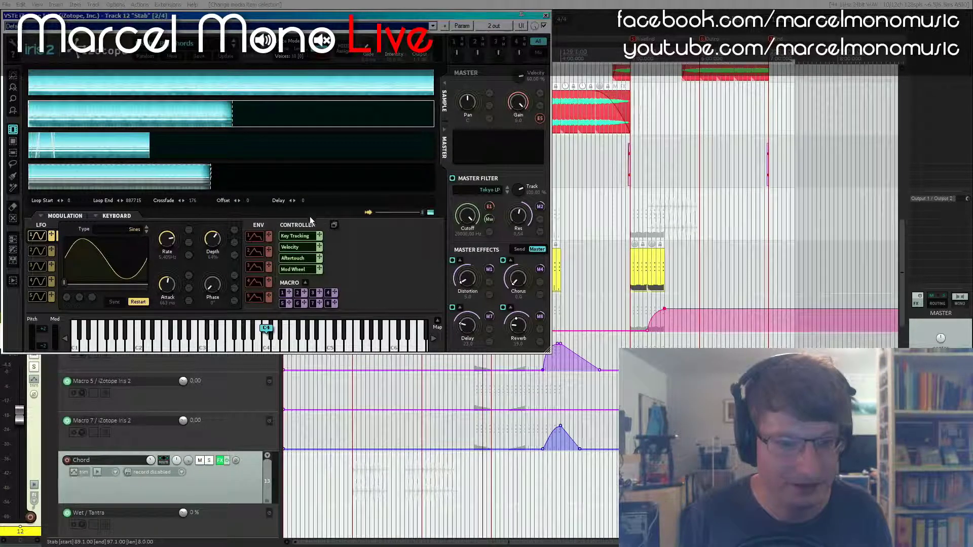
pyautogui.click(305, 283)
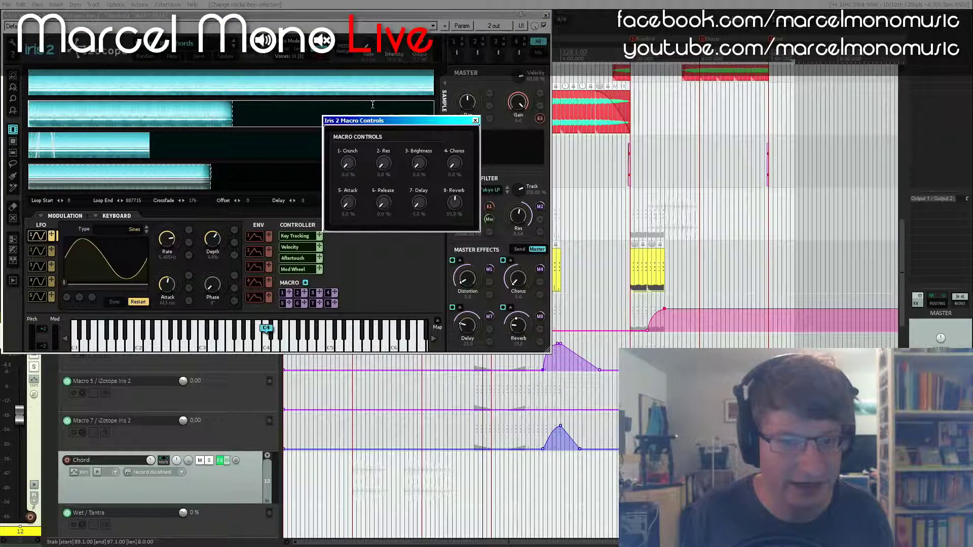
pyautogui.moveTo(379, 18); pyautogui.dragTo(381, 10)
pyautogui.scroll(4, 247, 364)
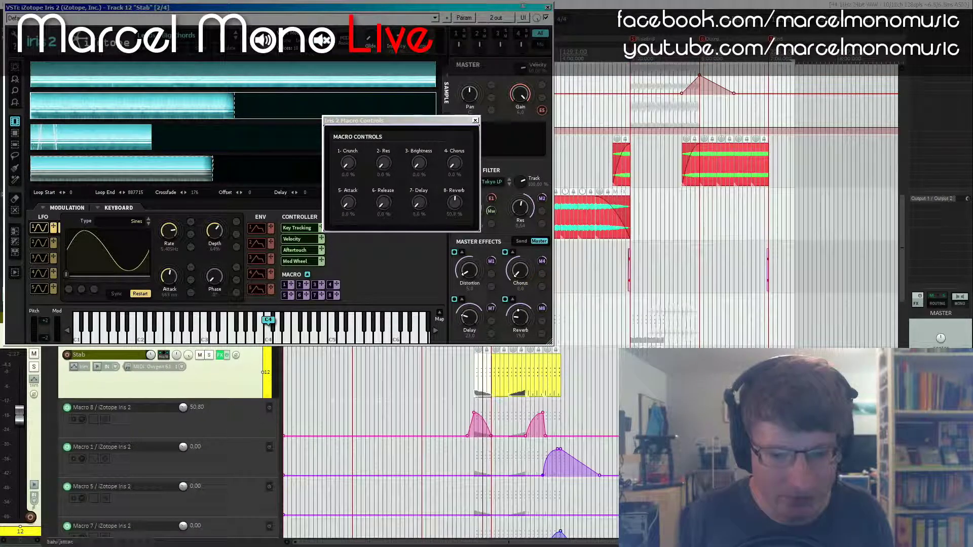
# - Solo the Stab track and play from its first clip while showing the automated Iris 2 macros
pyautogui.click(473, 352)
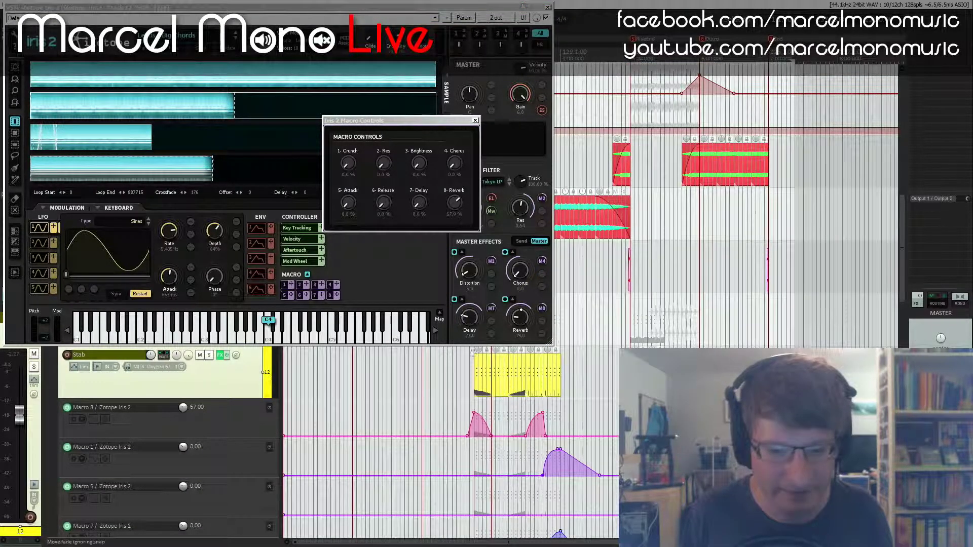
pyautogui.click(210, 355)
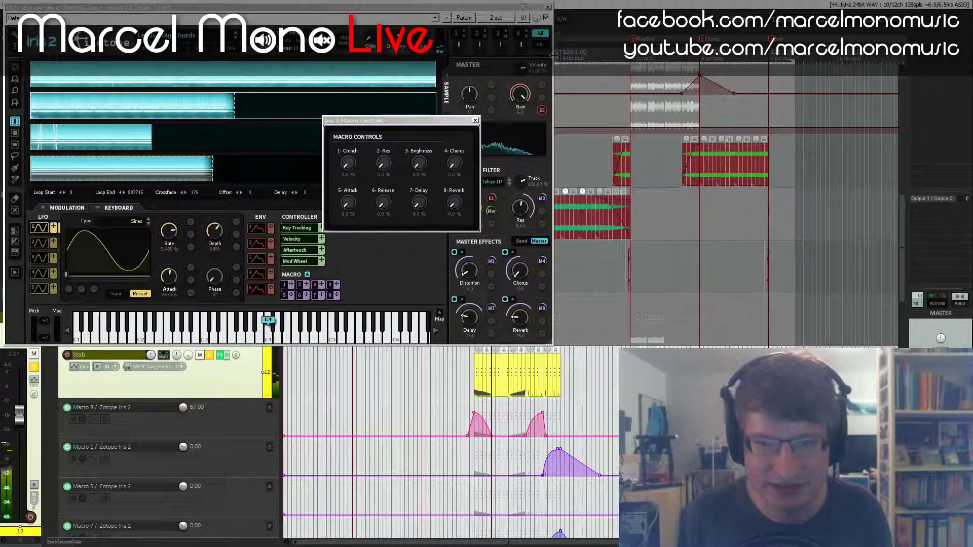
pyautogui.moveTo(510, 11); pyautogui.dragTo(497, 14)
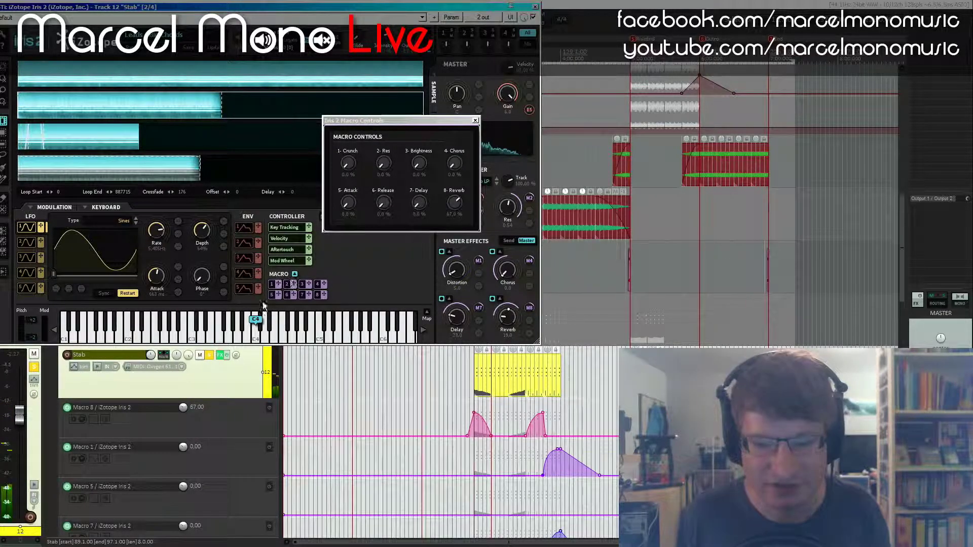
# - Check the remaining Stab macro envelopes, and close the Macro Controls and Iris 2 windows
pyautogui.scroll(-3, 261, 396)
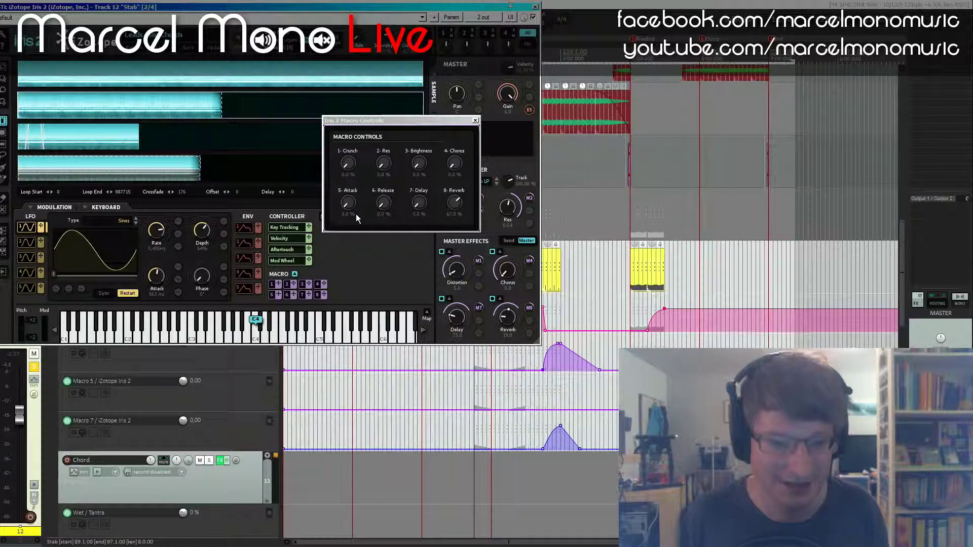
pyautogui.click(475, 120)
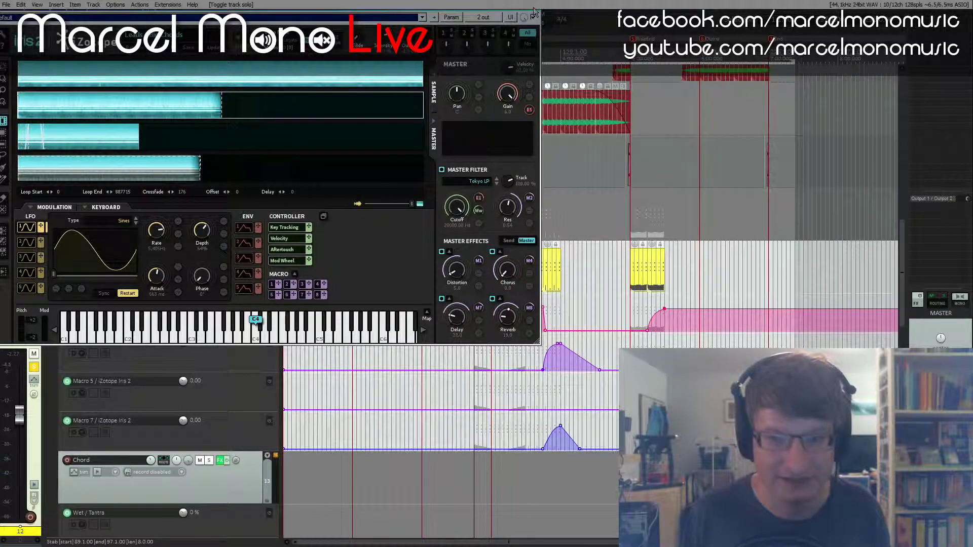
pyautogui.click(534, 8)
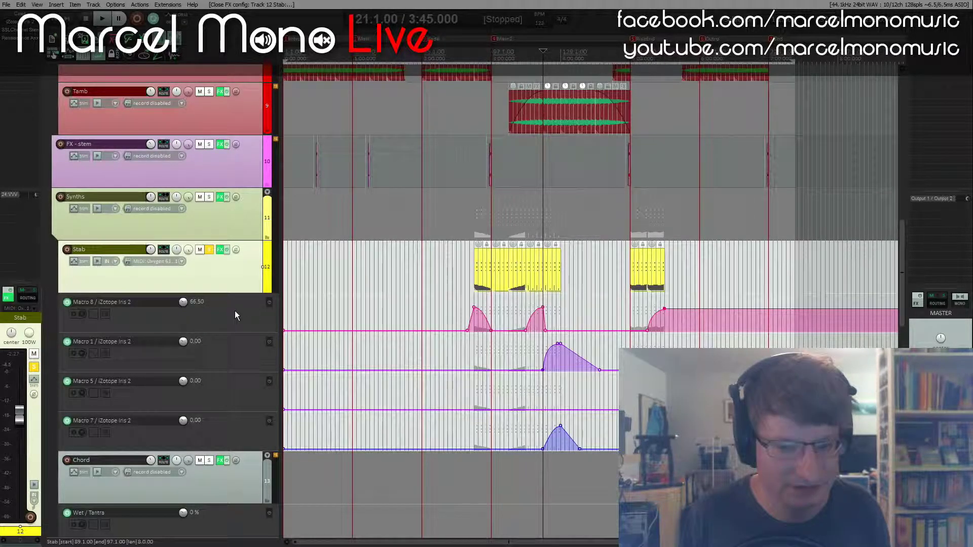
# - Unsolo the Stab track, play the full mix from bar 121, and point out the Macro 7 envelope
pyautogui.scroll(-4, 286, 306)
pyautogui.scroll(4, 286, 306)
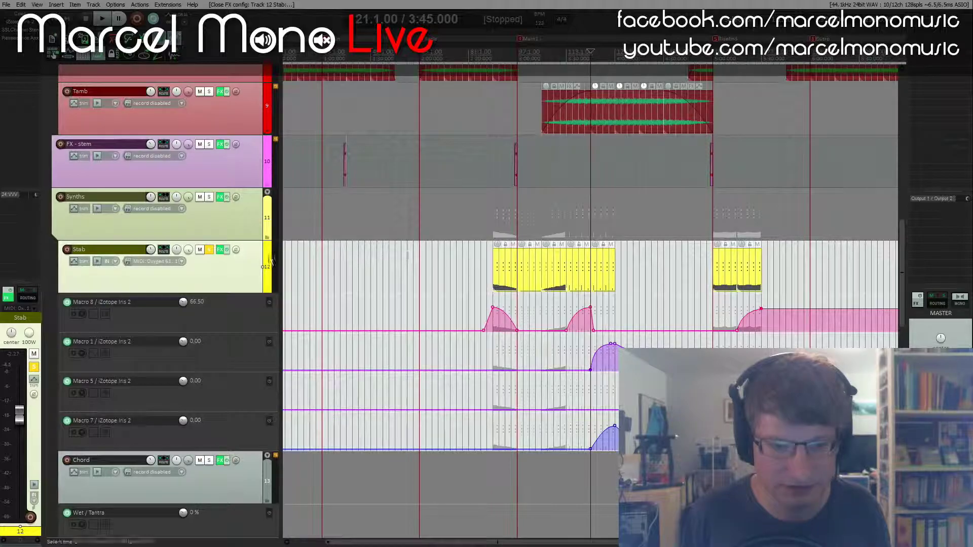
pyautogui.scroll(-5, 245, 250)
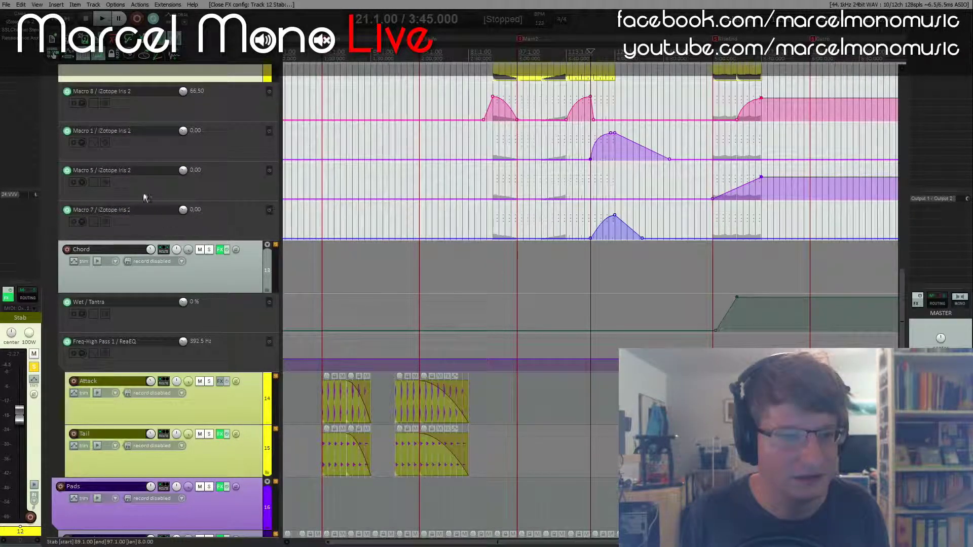
pyautogui.scroll(2, 138, 190)
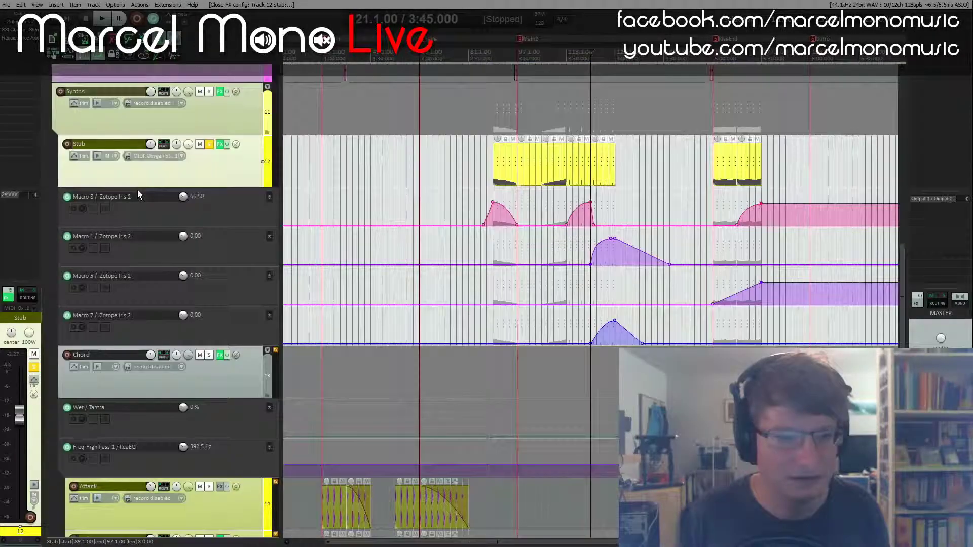
pyautogui.click(209, 145)
pyautogui.press('space')
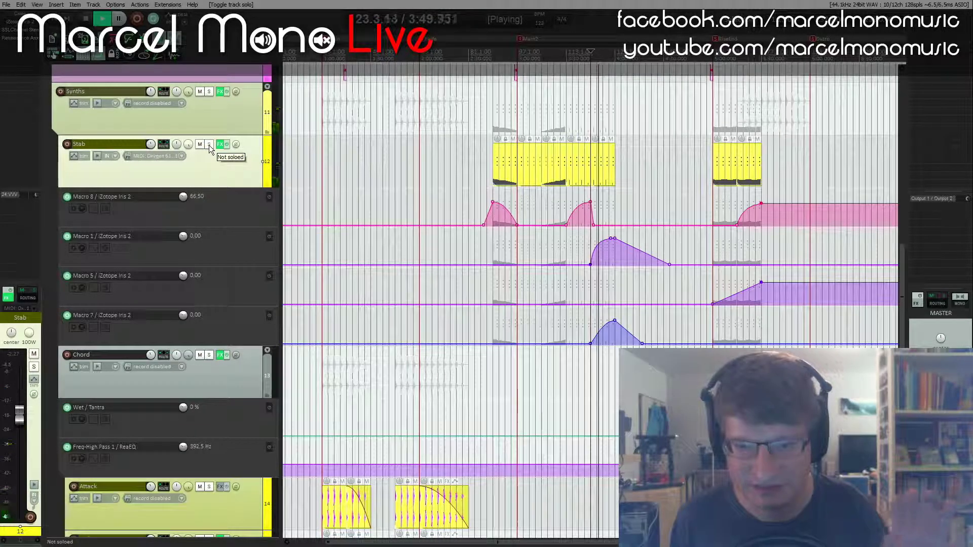
pyautogui.click(202, 323)
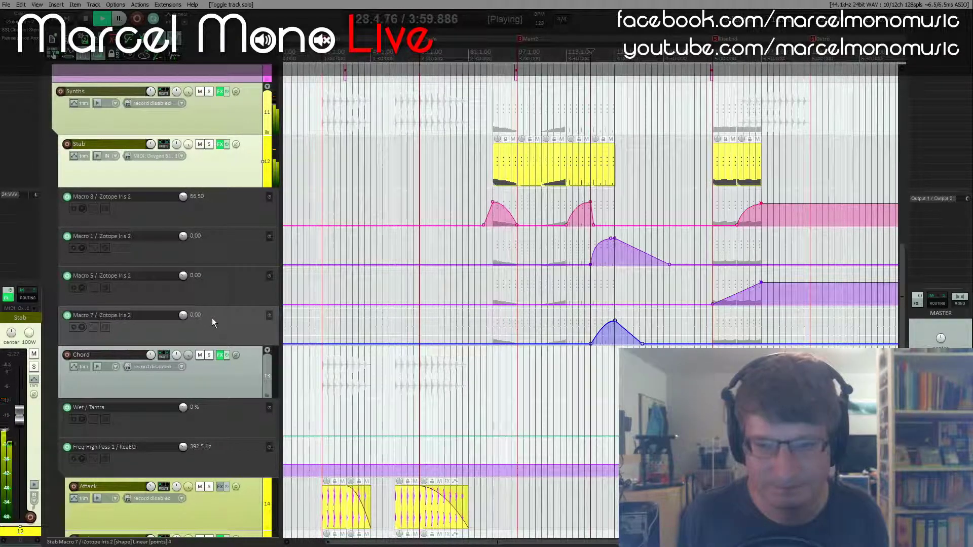
# - Stop playback and solo the Tamb track
pyautogui.scroll(4, 228, 172)
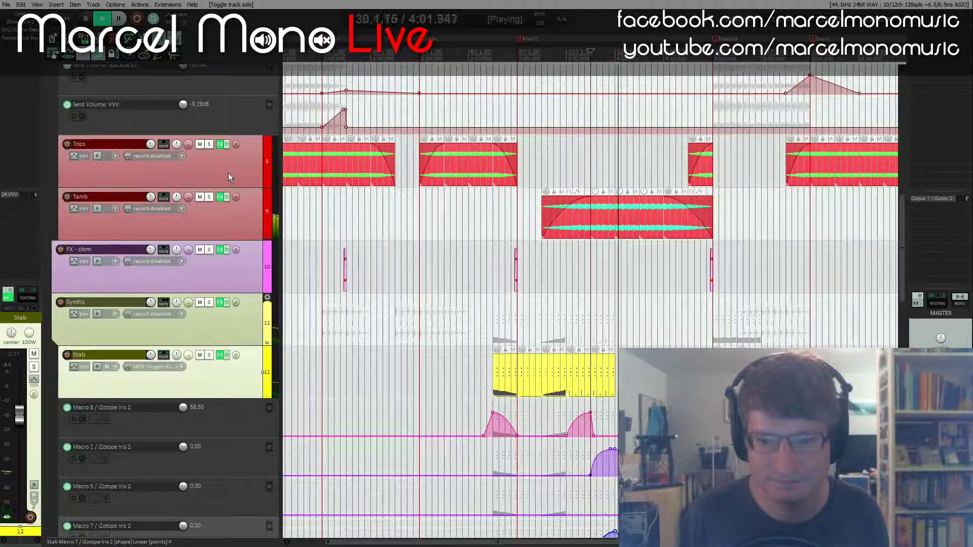
pyautogui.scroll(1, 228, 174)
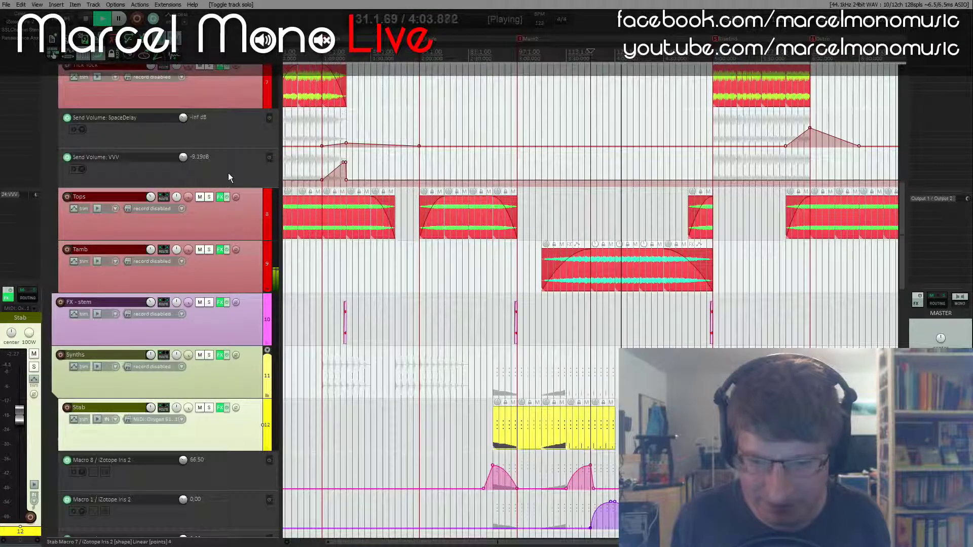
pyautogui.press('space')
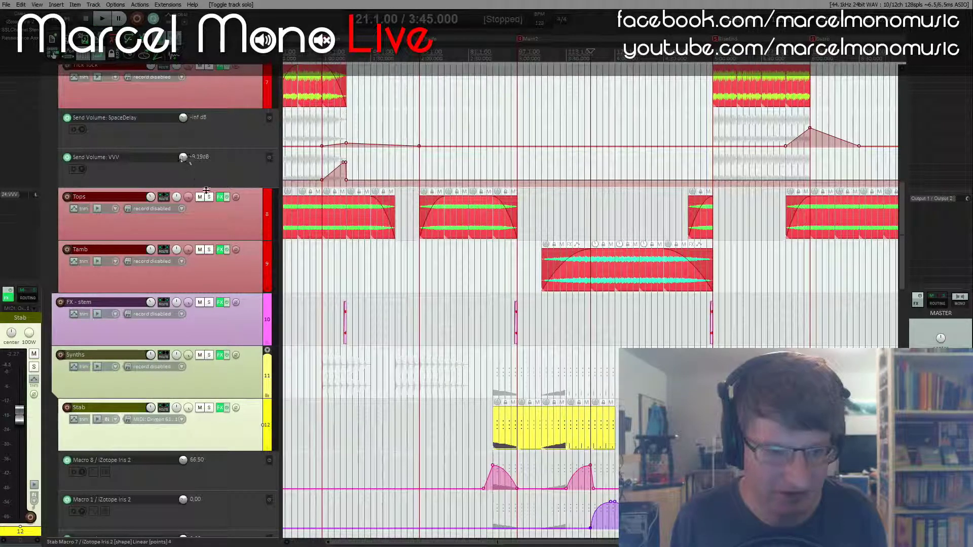
pyautogui.click(209, 249)
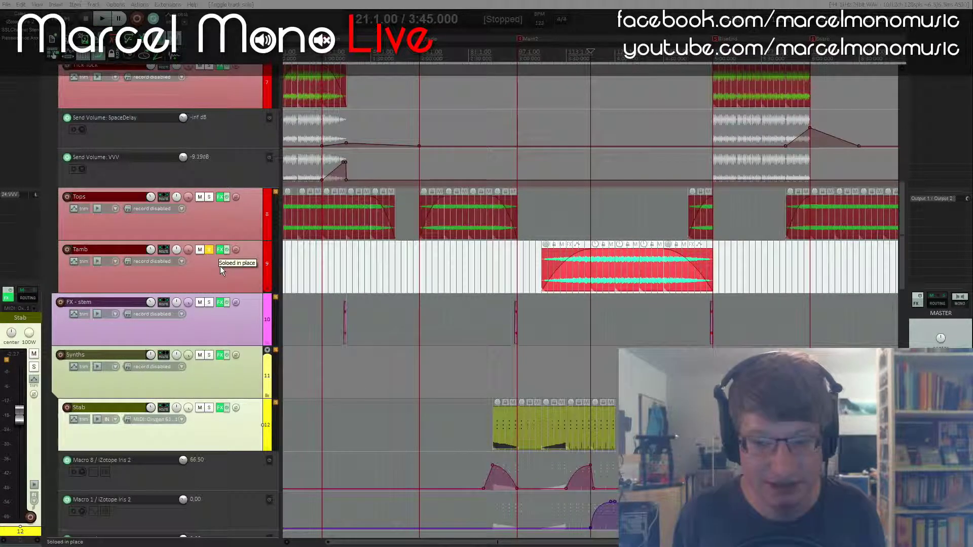
# - Select the Tops track and inspect its SSLChannel Stereo and TB_Reverb_v3 plugins, closing each window
pyautogui.click(267, 236)
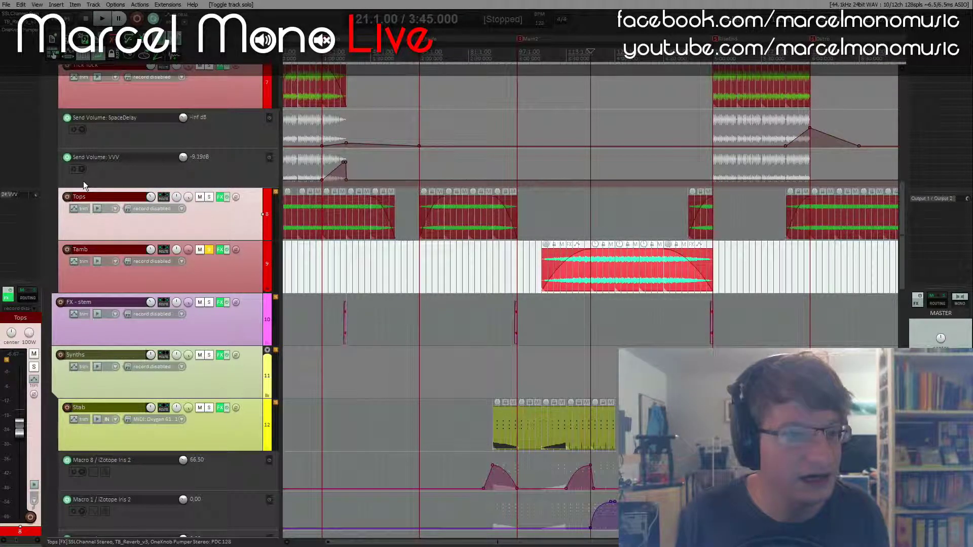
pyautogui.click(33, 17)
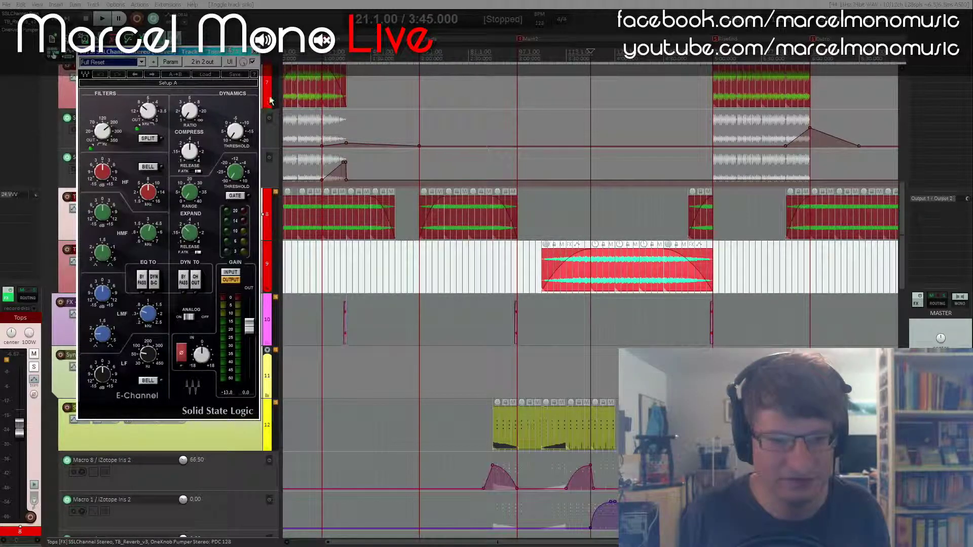
pyautogui.click(254, 52)
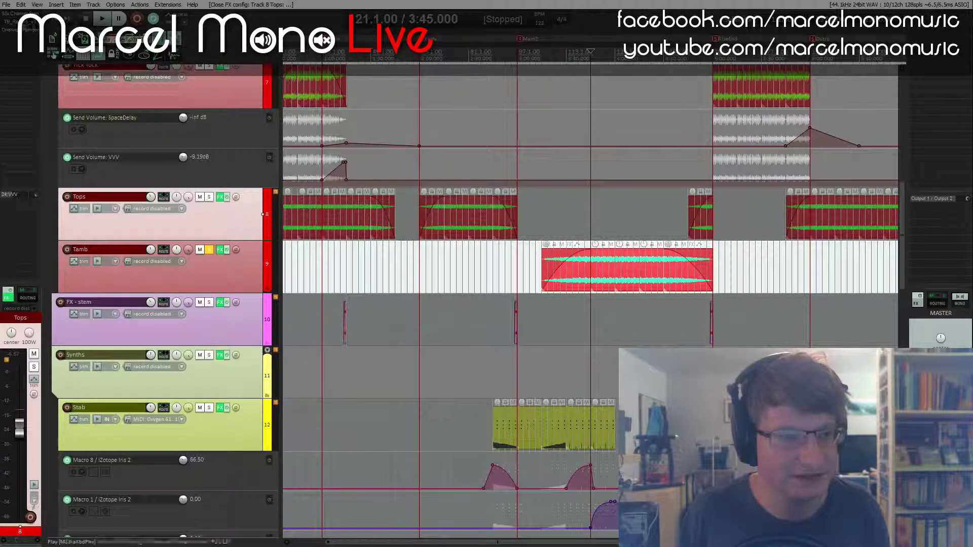
pyautogui.click(21, 21)
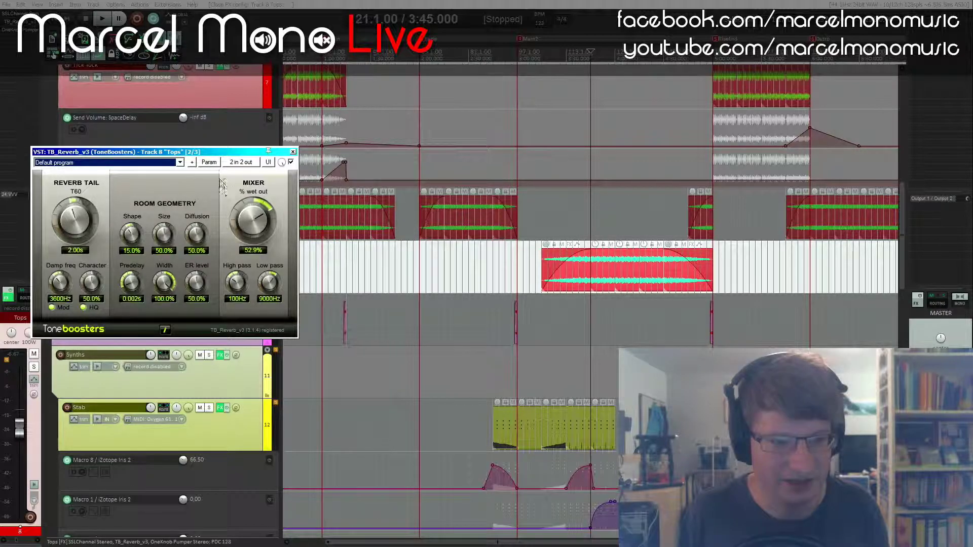
pyautogui.moveTo(179, 151); pyautogui.dragTo(180, 123)
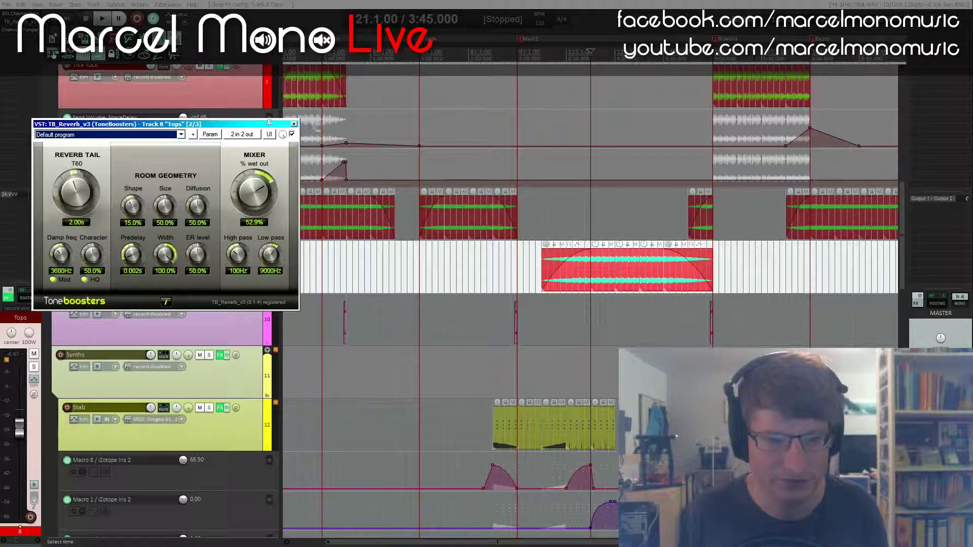
pyautogui.click(294, 124)
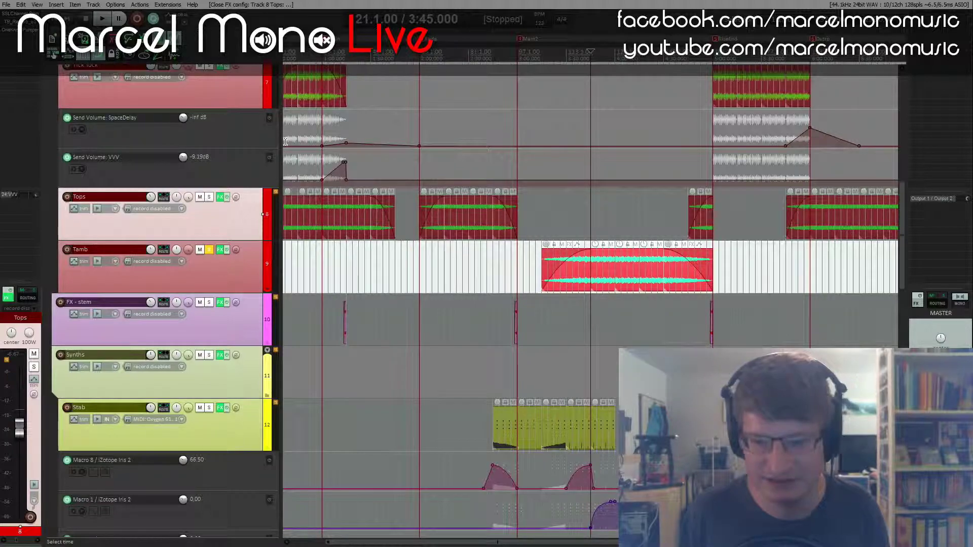
# - Play the soloed Tamb with the Tops track's TB_Reverb_v3 open, and toggle that reverb's bypass
pyautogui.click(9, 24)
pyautogui.press('space')
pyautogui.moveTo(167, 121); pyautogui.dragTo(205, 51)
pyautogui.keyDown('shift'); pyautogui.click(18, 22); pyautogui.keyUp('shift')
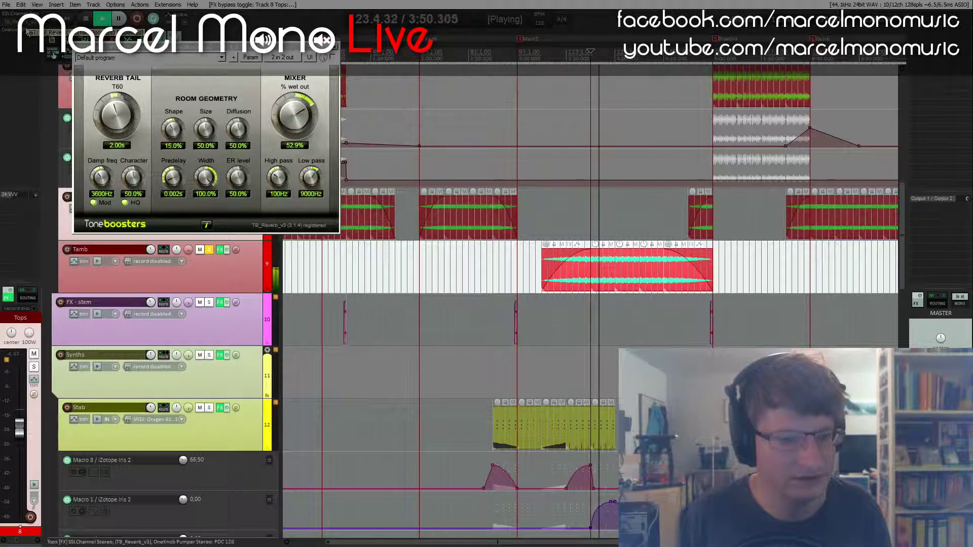
# - Close the Tops reverb window, stop playback, and view the SSLChannel Stereo settings on the Tamb track
pyautogui.click(211, 282)
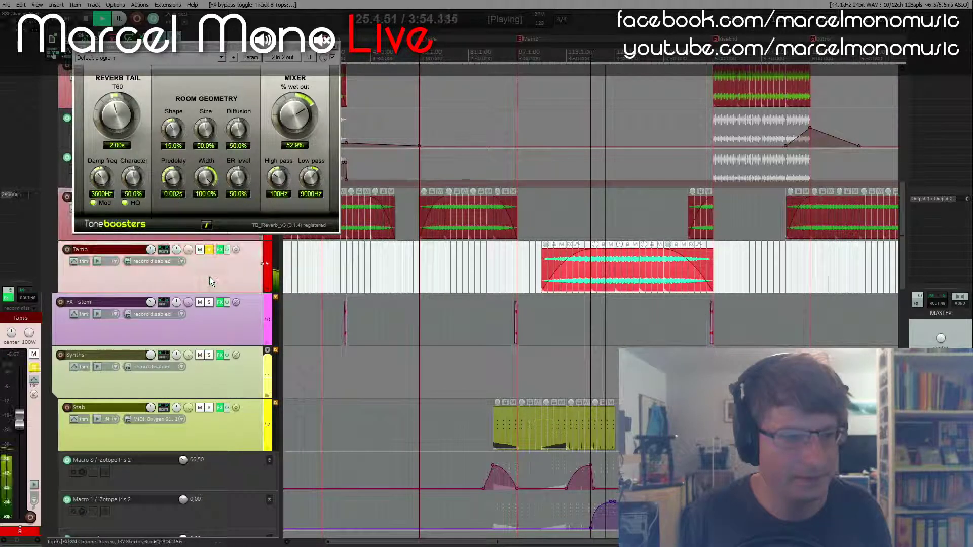
pyautogui.click(334, 44)
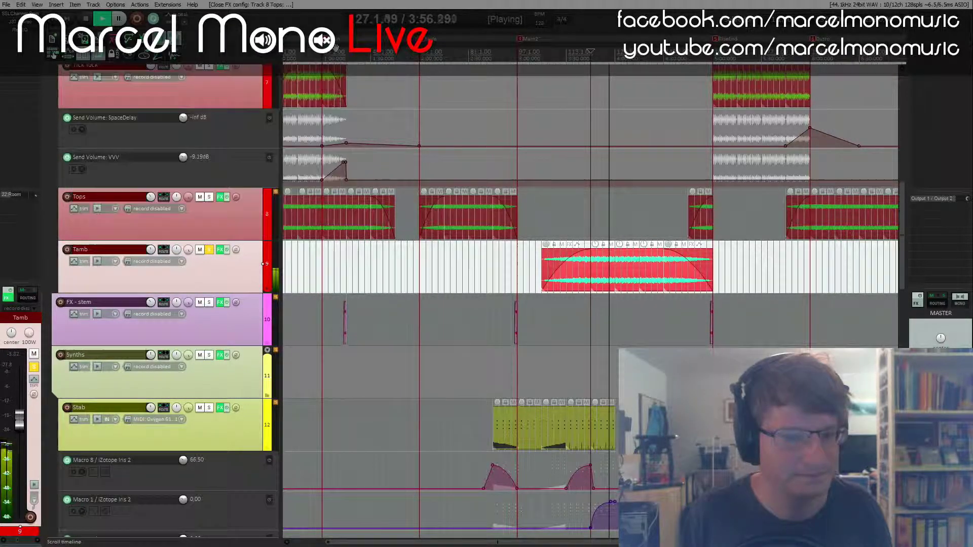
pyautogui.press('space')
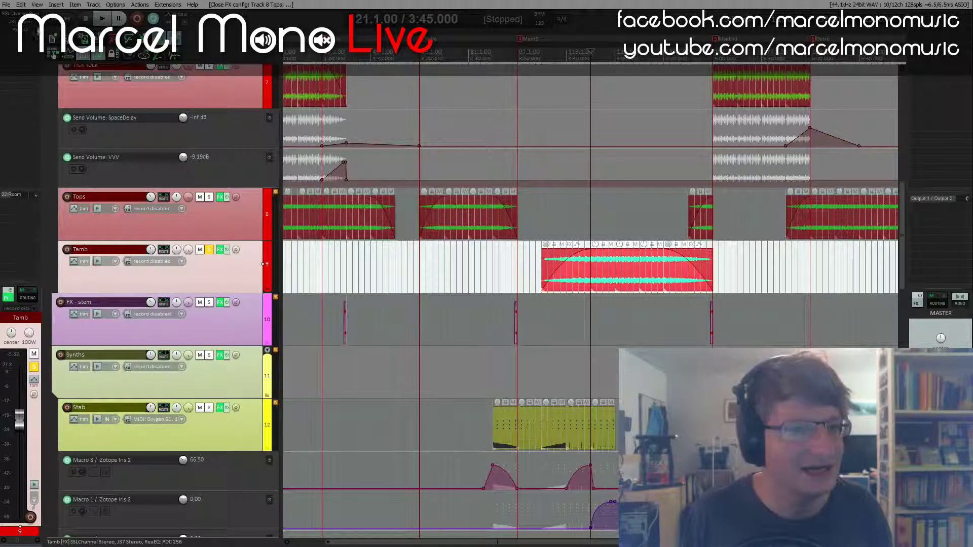
pyautogui.click(25, 14)
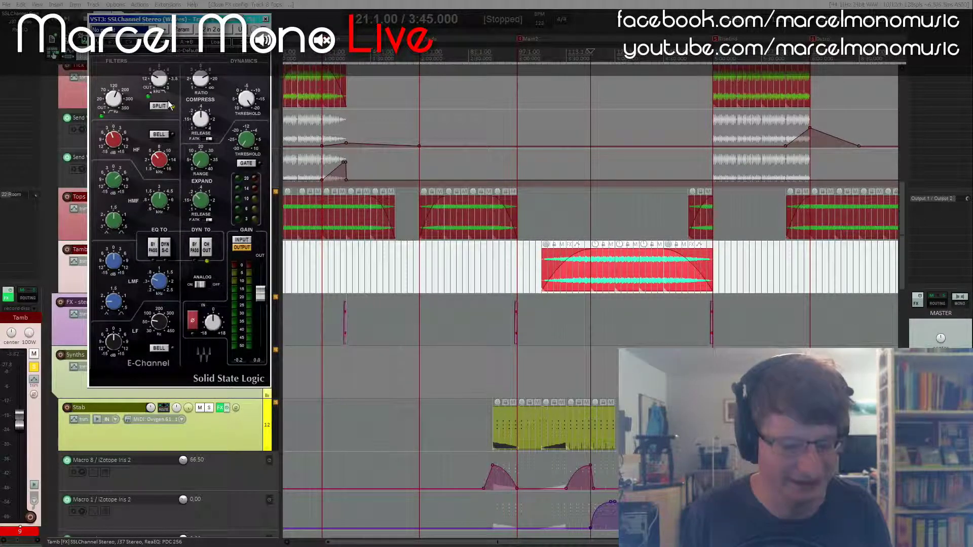
pyautogui.moveTo(208, 21); pyautogui.dragTo(353, 19)
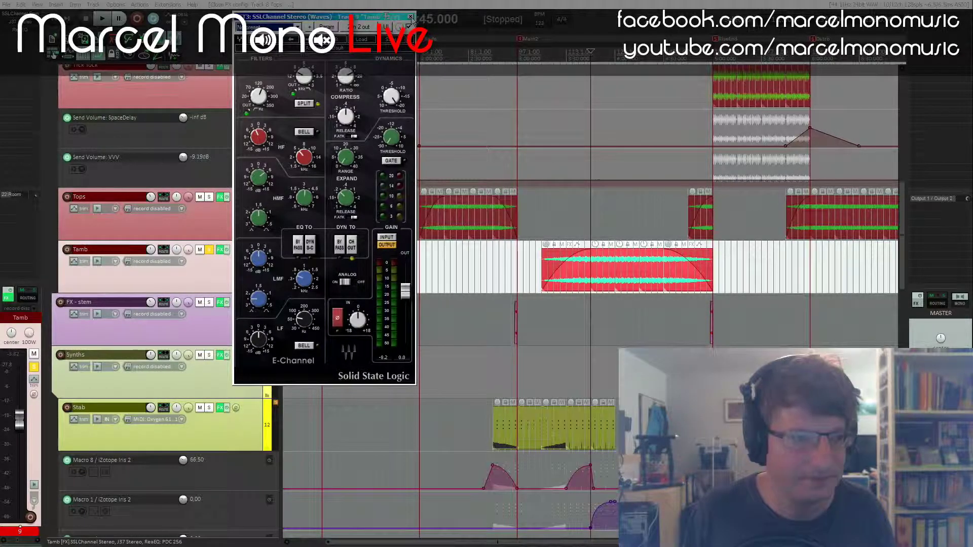
pyautogui.click(410, 17)
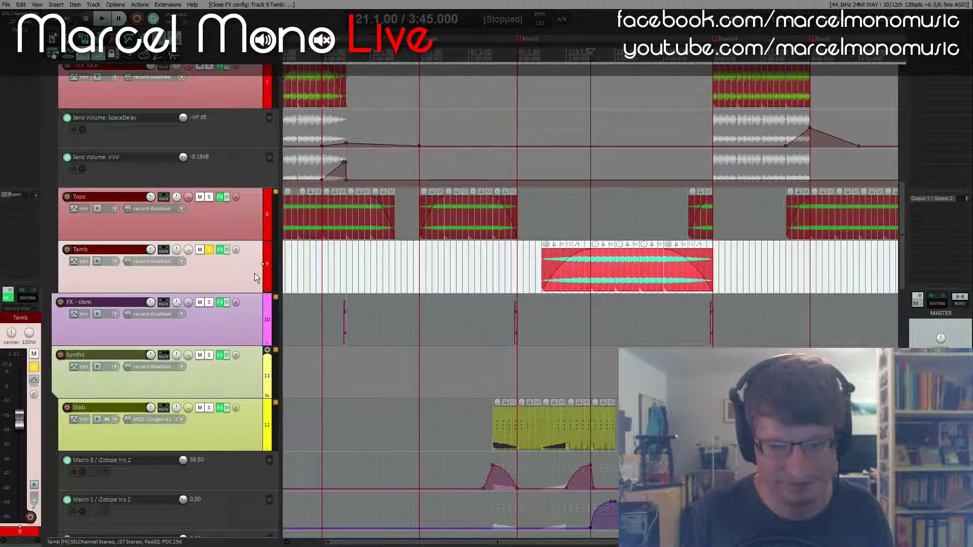
# - Open the Tamb track's J37 Stereo tape plugin and play the soloed tambourine from bar 121
pyautogui.click(21, 22)
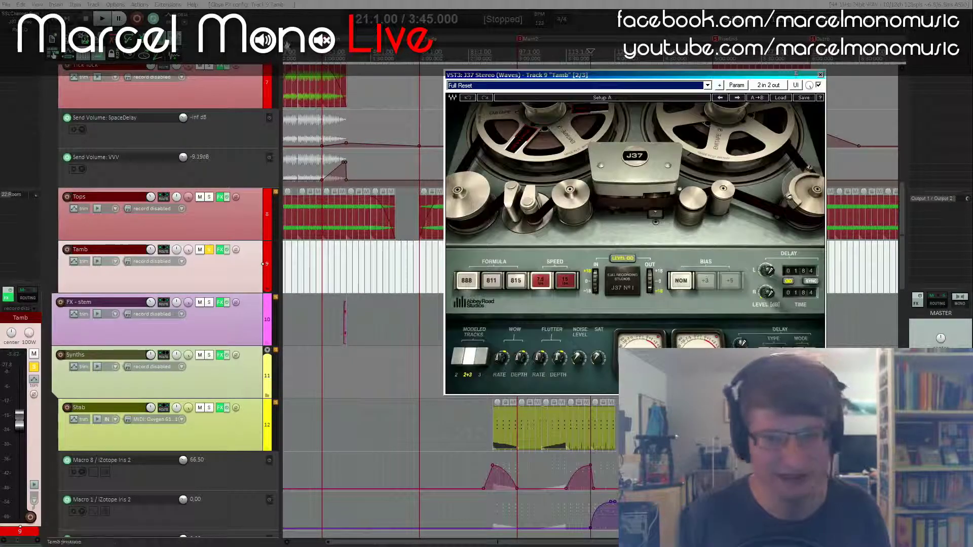
pyautogui.moveTo(796, 73); pyautogui.dragTo(413, 22)
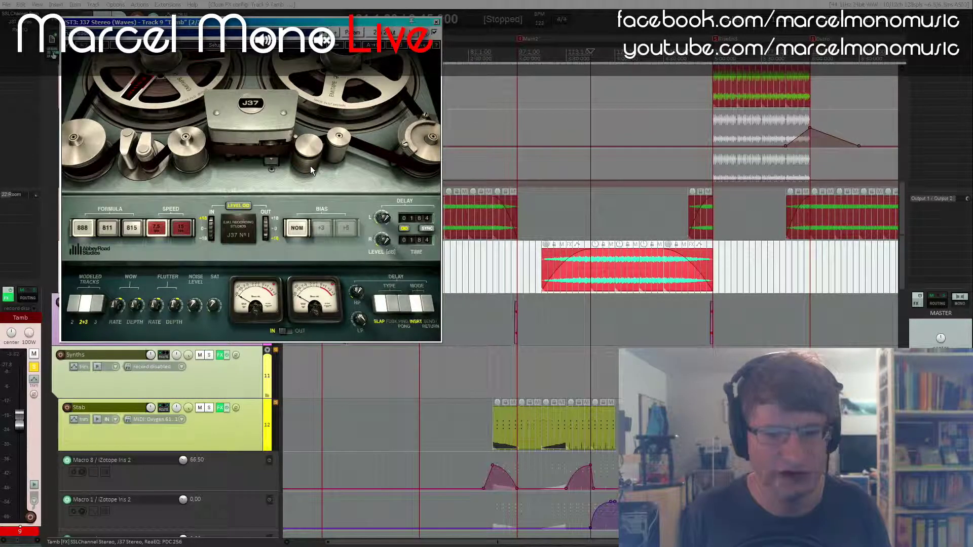
pyautogui.press('space')
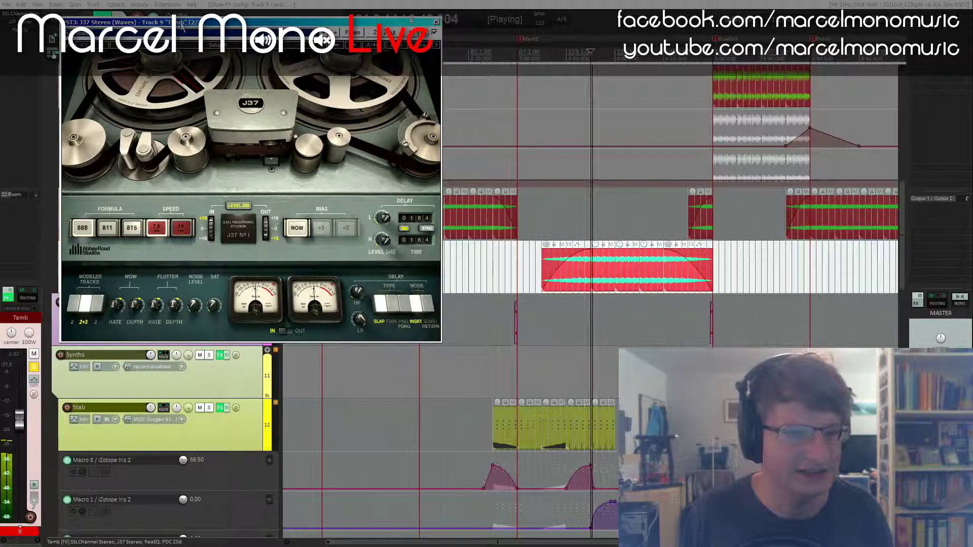
pyautogui.moveTo(181, 25); pyautogui.dragTo(196, 22)
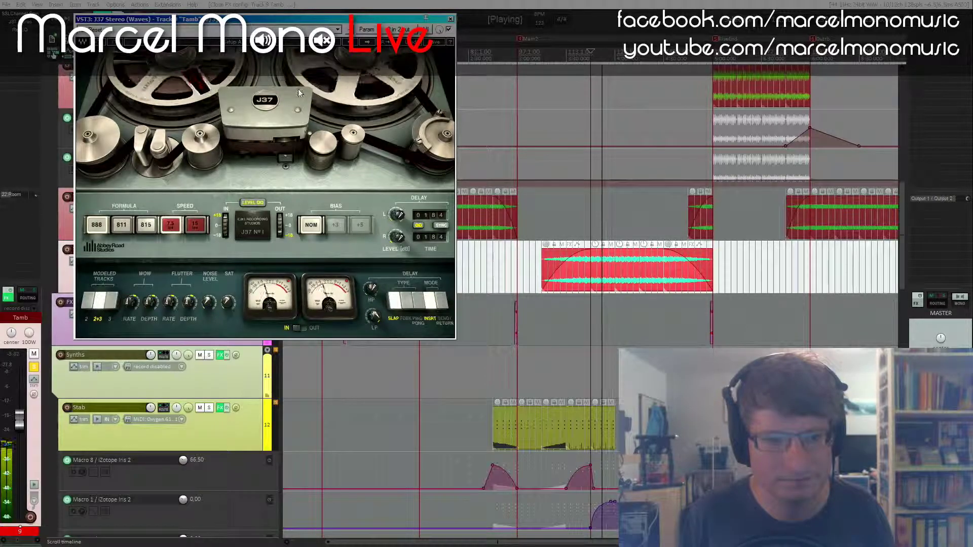
# - Bypass and re-enable J37 on the Tamb track to compare the sound, then stop playback and close the plugin window
pyautogui.click(449, 30)
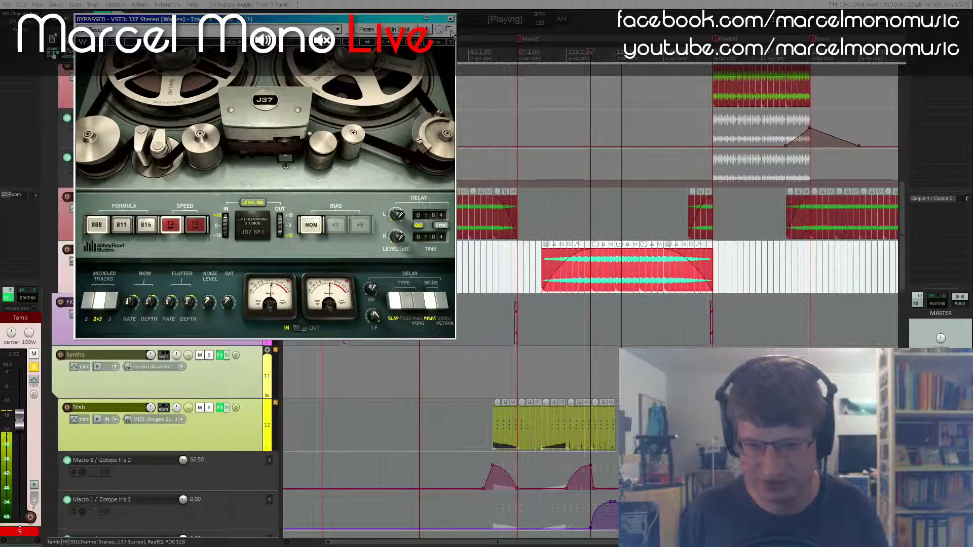
pyautogui.click(450, 31)
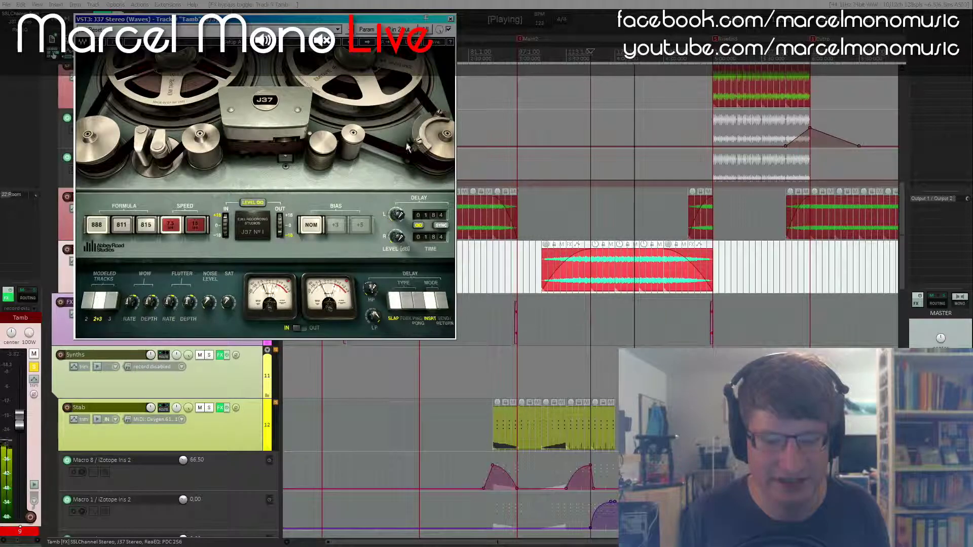
pyautogui.press('space')
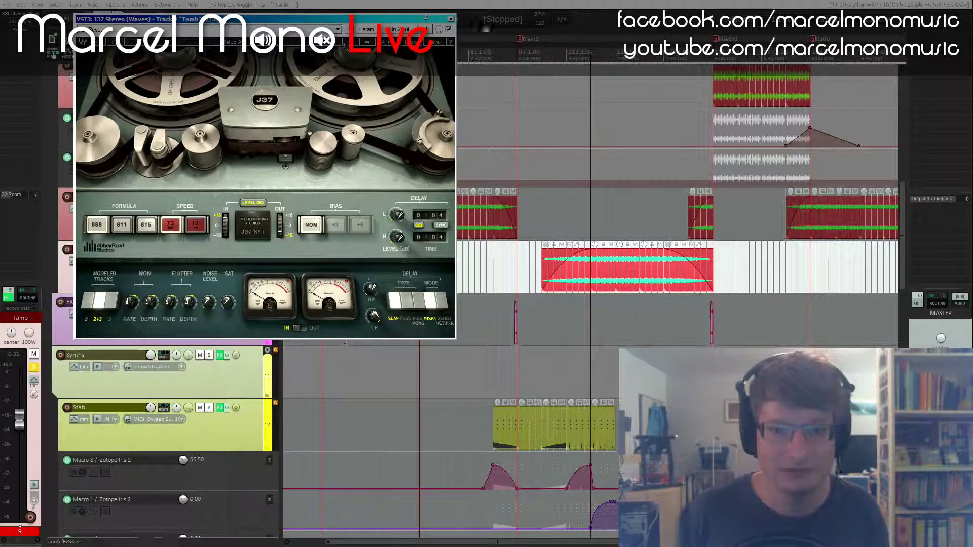
pyautogui.click(451, 19)
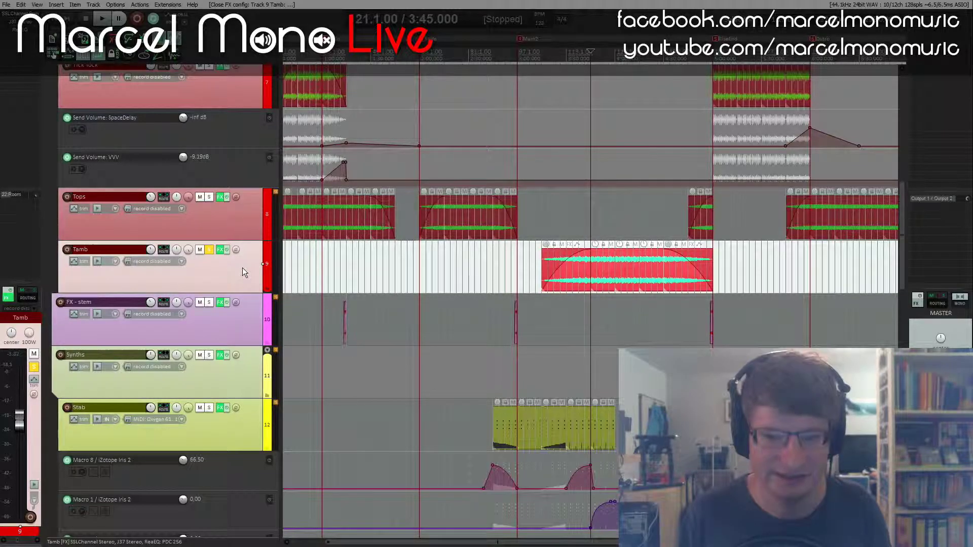
pyautogui.click(32, 23)
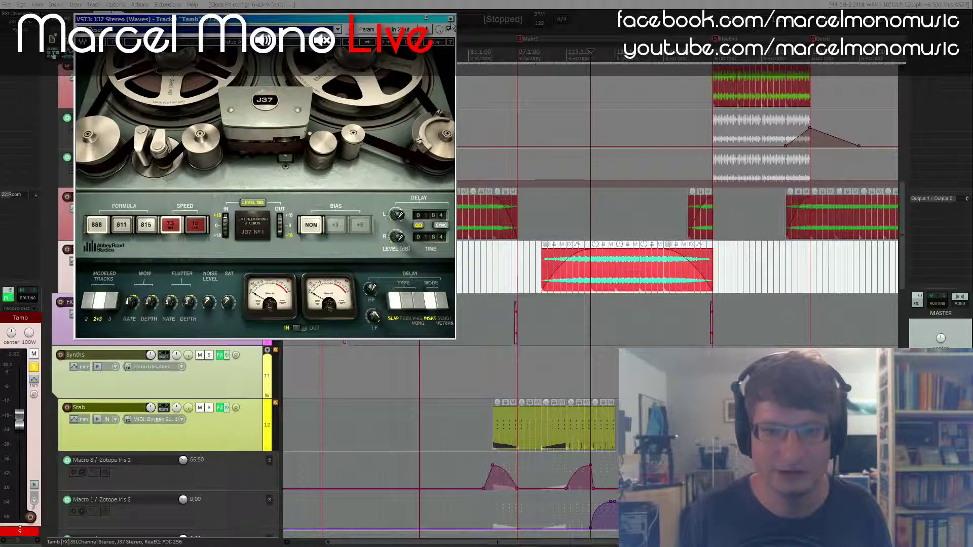
pyautogui.click(451, 19)
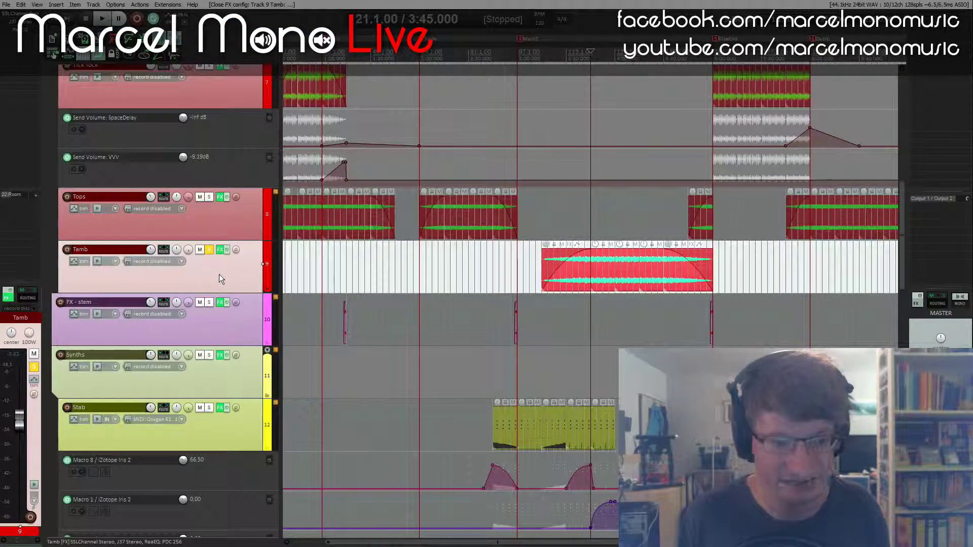
# - Unsolo the Tamb track and play the full mix from bar 121
pyautogui.scroll(-3, 218, 275)
pyautogui.scroll(-6, 219, 275)
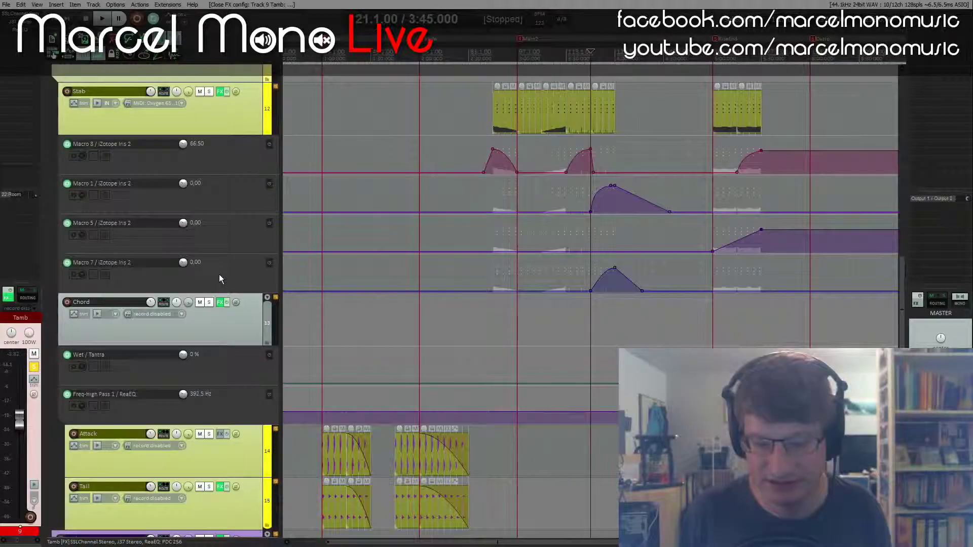
pyautogui.scroll(5, 219, 275)
pyautogui.scroll(15, 218, 275)
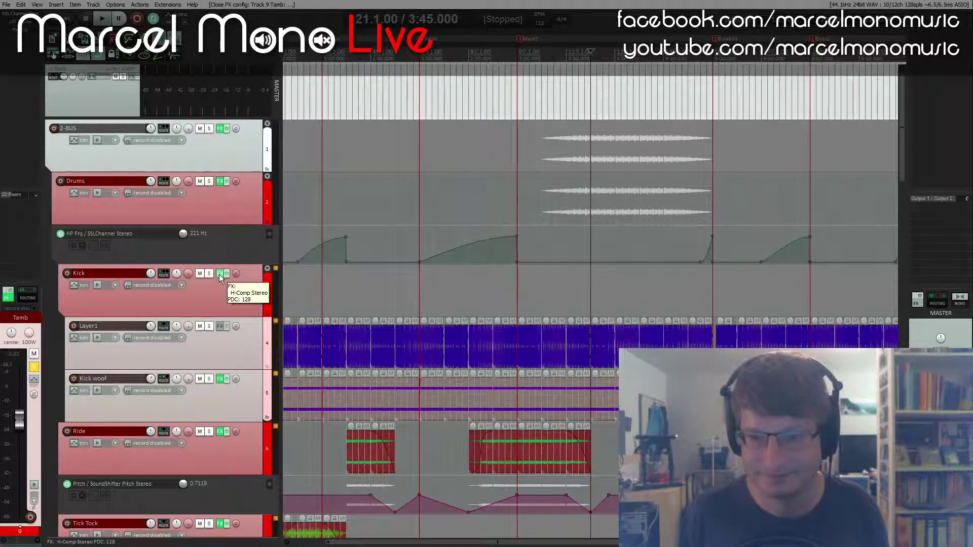
pyautogui.scroll(-7, 219, 275)
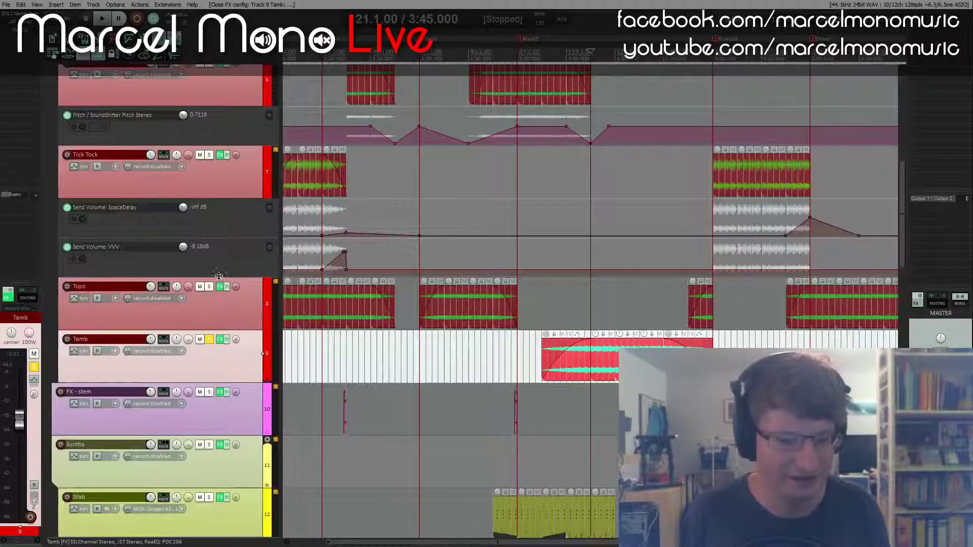
pyautogui.click(209, 341)
pyautogui.press('space')
# - Look over the synth, pad and vocal tracks during playback, and jump ahead to near the end of the Tamb clip
pyautogui.scroll(-1, 210, 342)
pyautogui.scroll(-6, 210, 342)
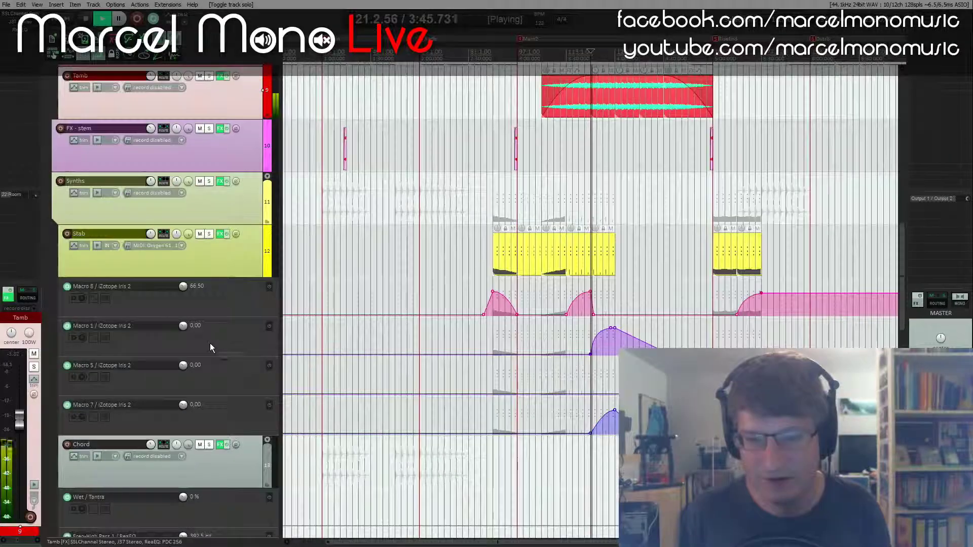
pyautogui.scroll(-9, 210, 342)
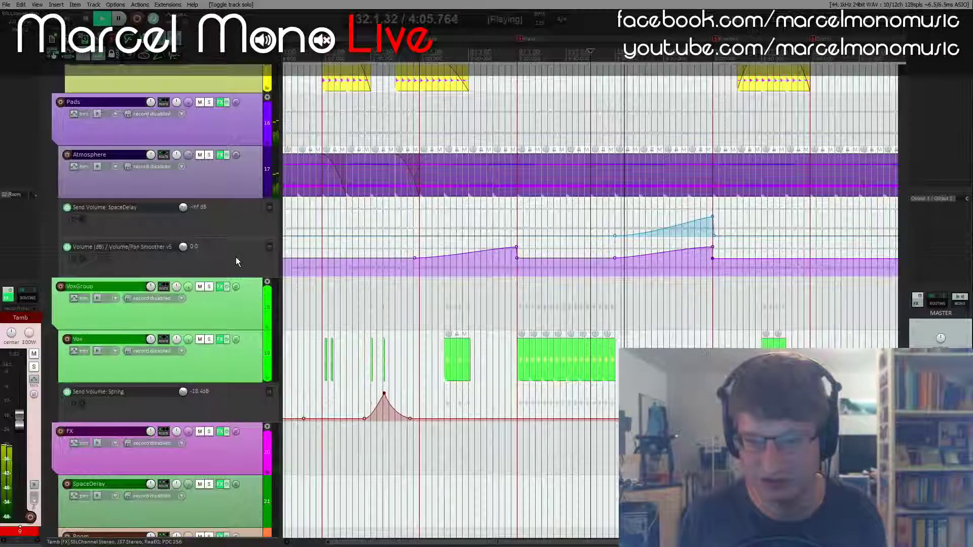
pyautogui.scroll(2, 236, 259)
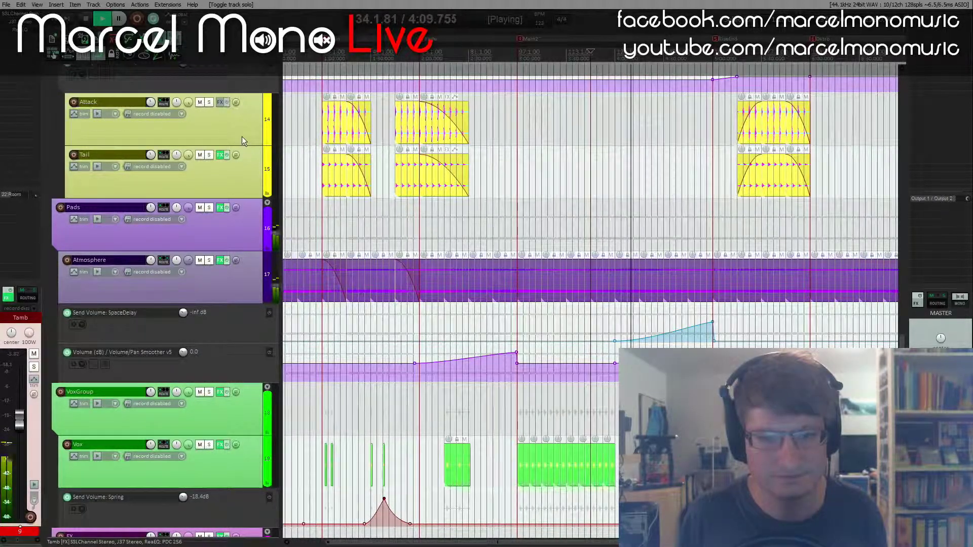
pyautogui.scroll(2, 241, 136)
pyautogui.scroll(8, 242, 136)
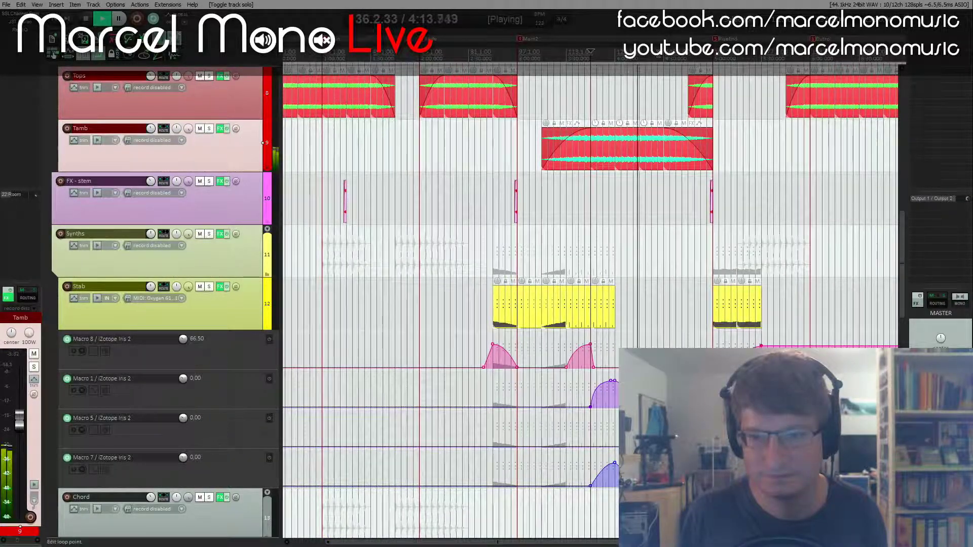
pyautogui.click(668, 56)
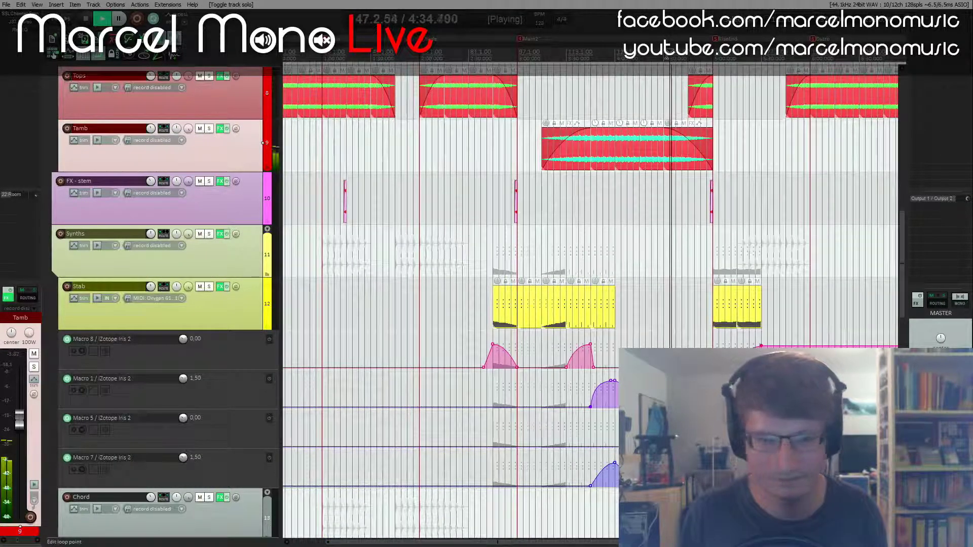
# - Look over the drum and synth tracks while the full mix plays, then stop playback
pyautogui.scroll(8, 234, 105)
pyautogui.scroll(-5, 234, 105)
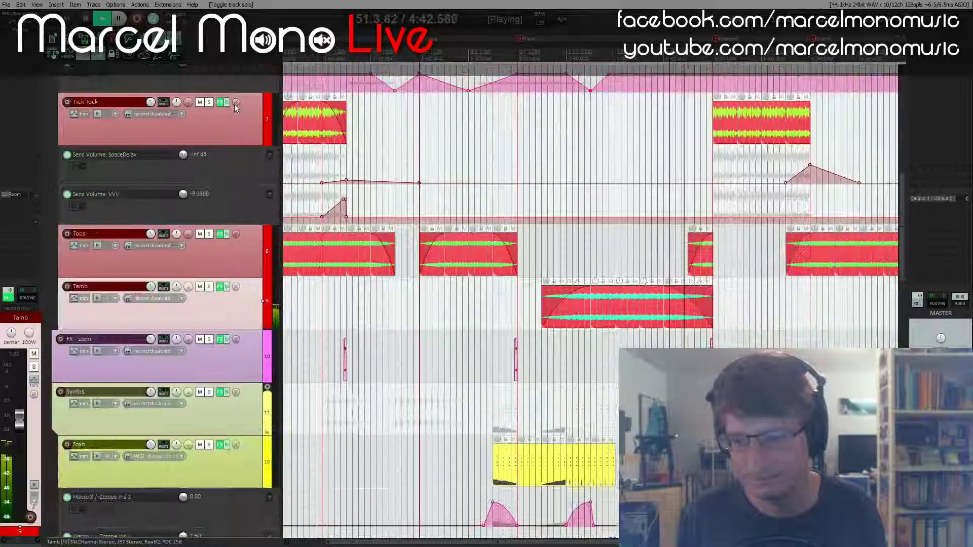
pyautogui.scroll(-1, 234, 104)
pyautogui.scroll(-1, 304, 133)
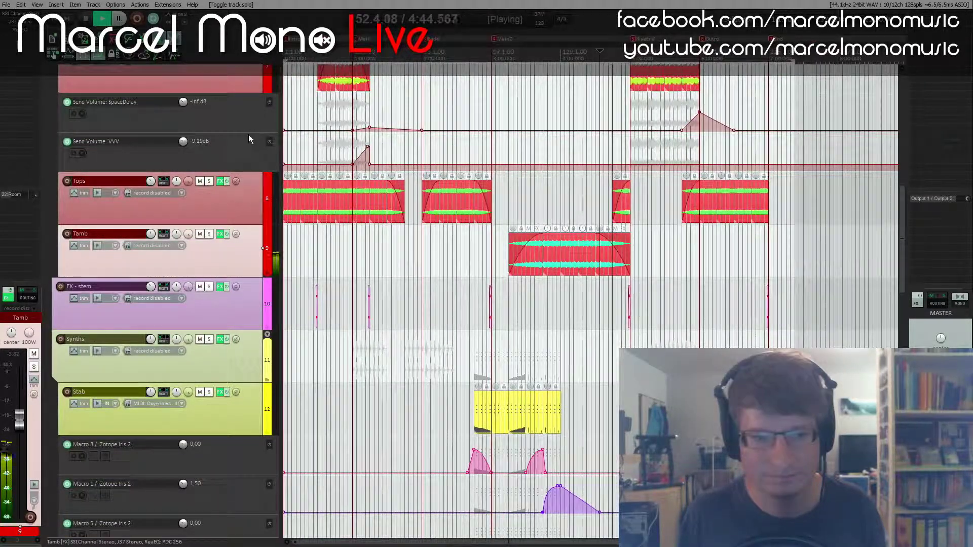
pyautogui.scroll(-4, 242, 136)
pyautogui.press('space')
# - Show the Chord track's Tantra plugin beside the track's Wet automation envelope, then close the plugin window
pyautogui.scroll(3, 299, 254)
pyautogui.scroll(-2, 267, 337)
pyautogui.scroll(2, 208, 306)
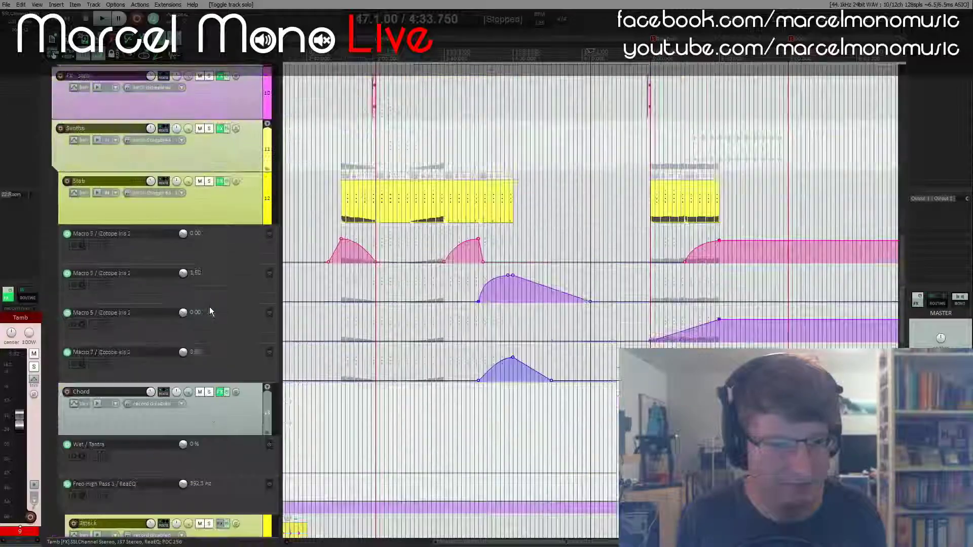
pyautogui.scroll(1, 209, 306)
pyautogui.scroll(-6, 209, 306)
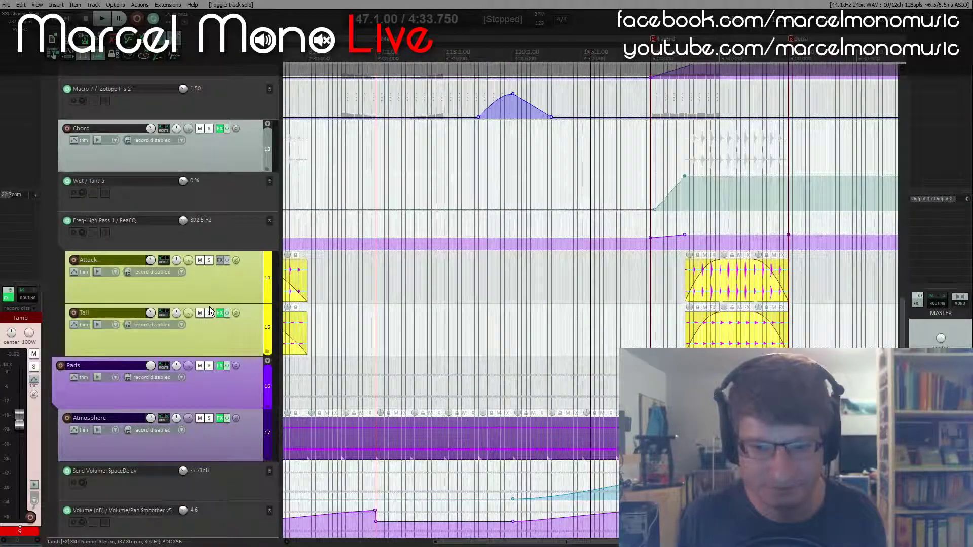
pyautogui.click(232, 167)
pyautogui.scroll(1, 232, 162)
pyautogui.click(20, 30)
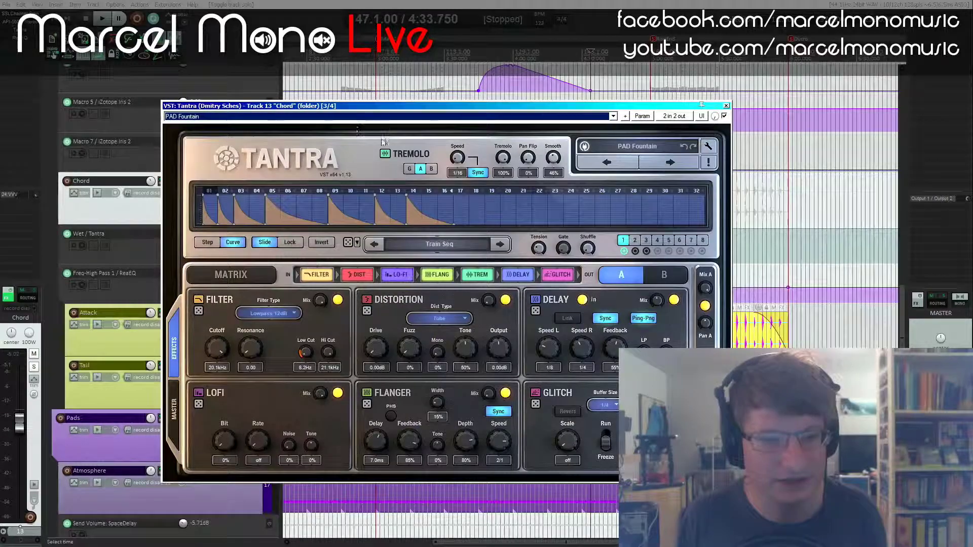
pyautogui.moveTo(357, 107); pyautogui.dragTo(239, 24)
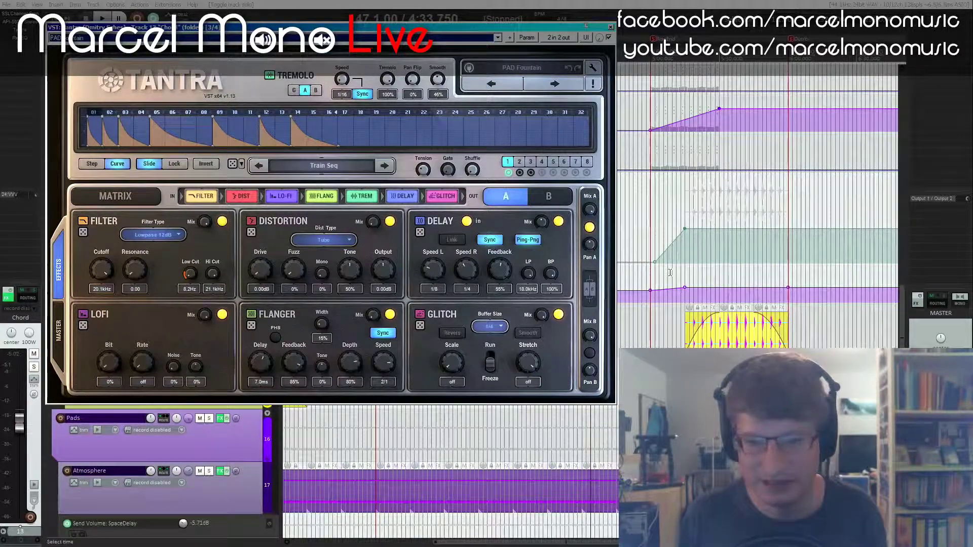
pyautogui.click(610, 27)
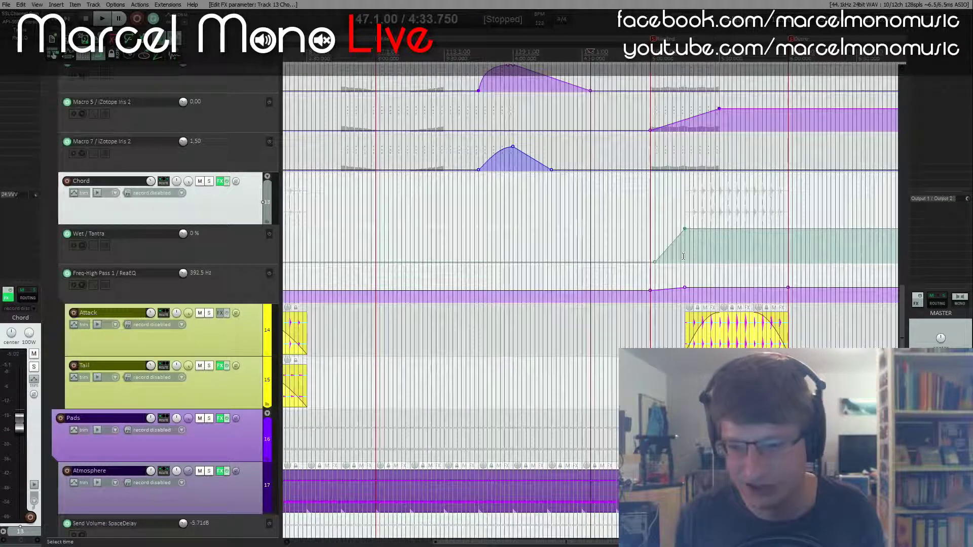
# - Close the Stab track's iZotope Iris 2 window and audition the Stab track soloed from 5:15, then unsolo it
pyautogui.scroll(-3, 482, 287)
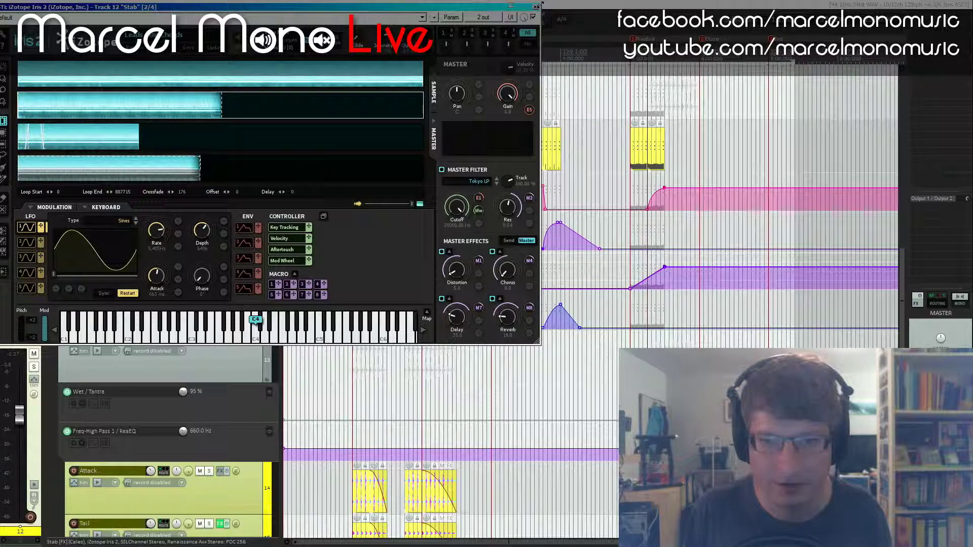
pyautogui.click(536, 4)
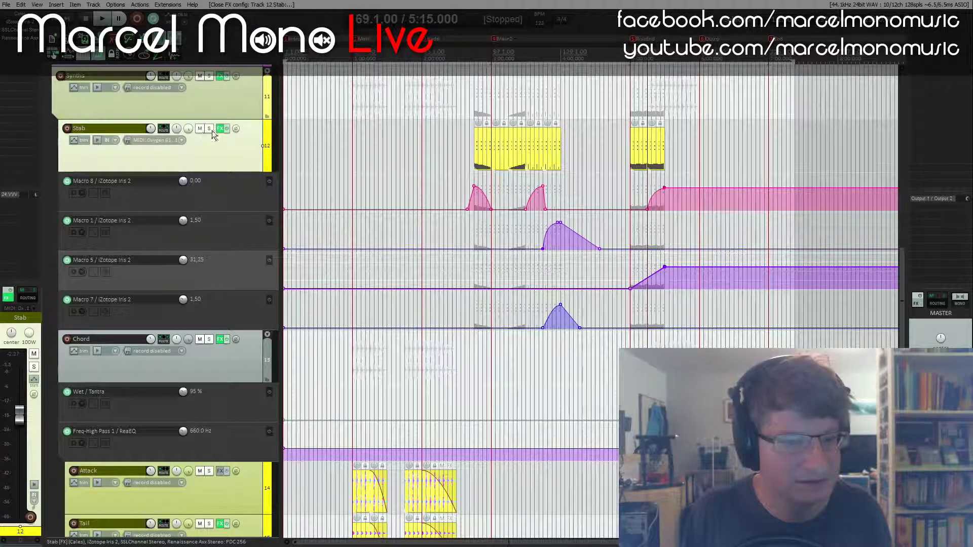
pyautogui.click(212, 129)
pyautogui.press('space')
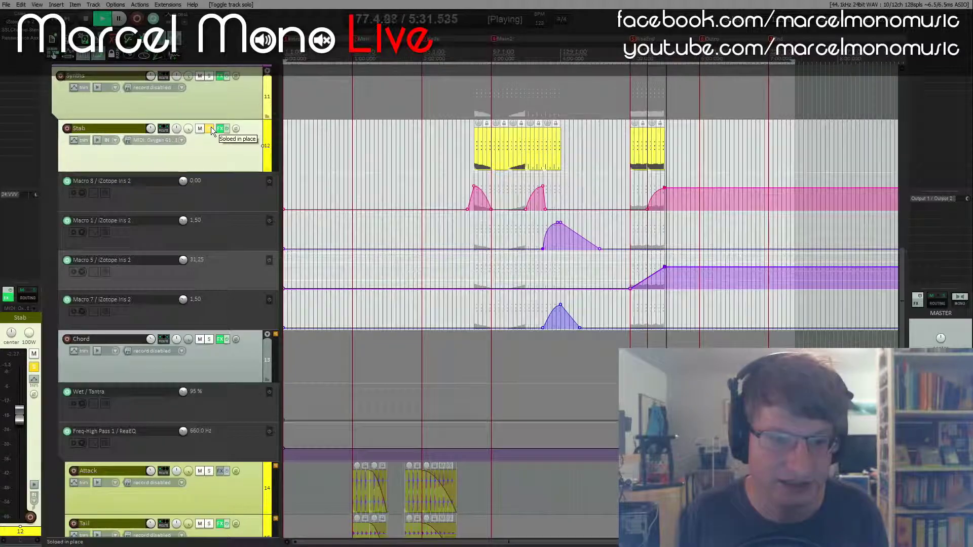
pyautogui.click(211, 128)
# - Examine the drum, synth, pad and vocal tracks and the 2-BUS while the full mix plays, then stop playback
pyautogui.scroll(4, 219, 164)
pyautogui.scroll(8, 220, 164)
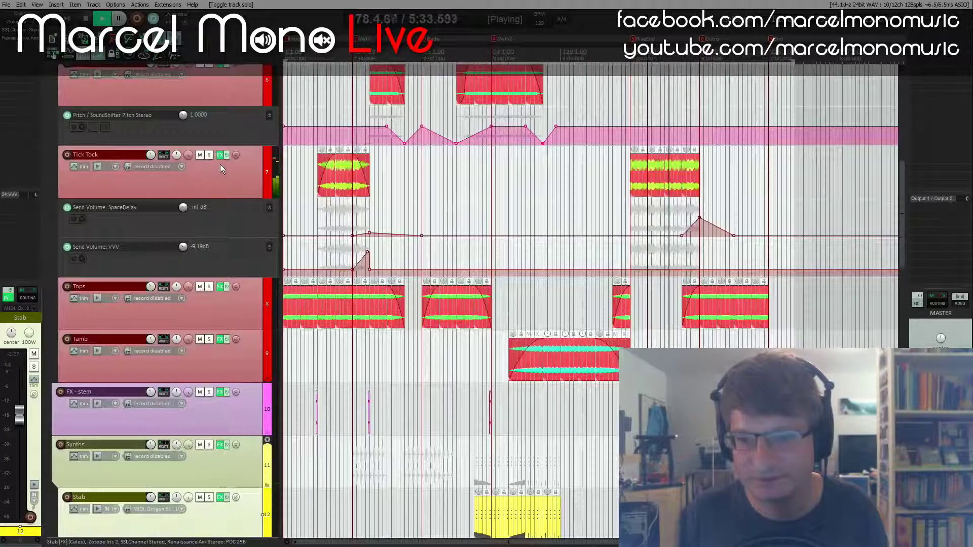
pyautogui.scroll(-3, 221, 167)
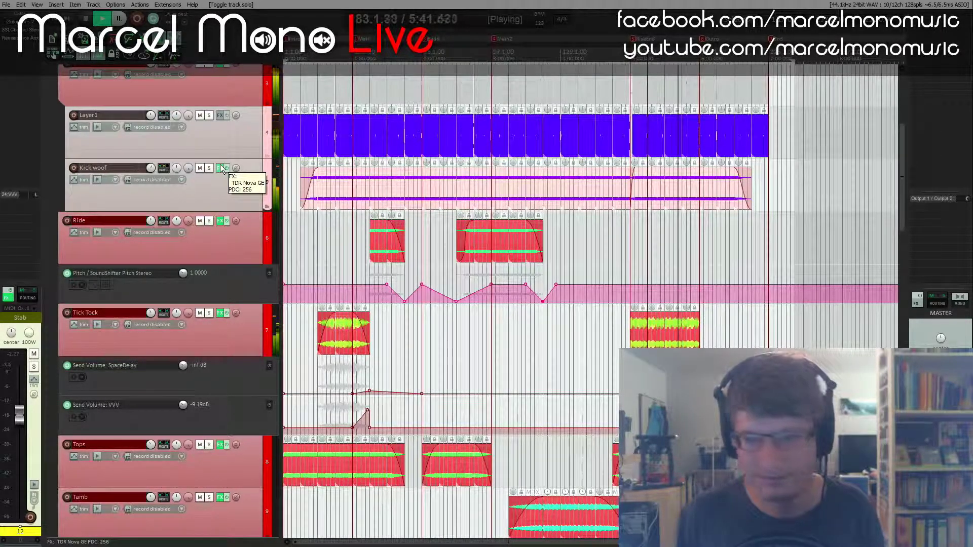
pyautogui.scroll(-3, 226, 169)
pyautogui.scroll(6, 228, 169)
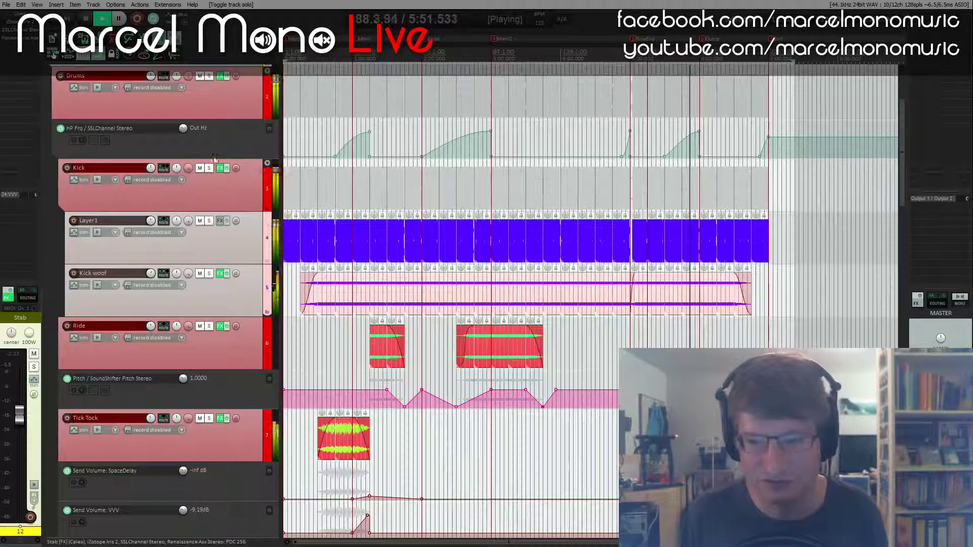
pyautogui.scroll(-15, 176, 208)
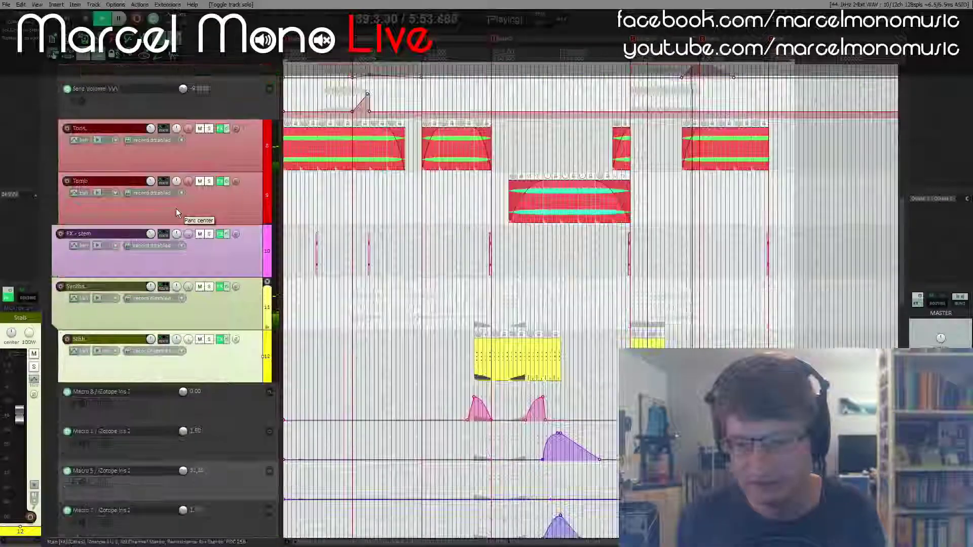
pyautogui.scroll(-10, 176, 210)
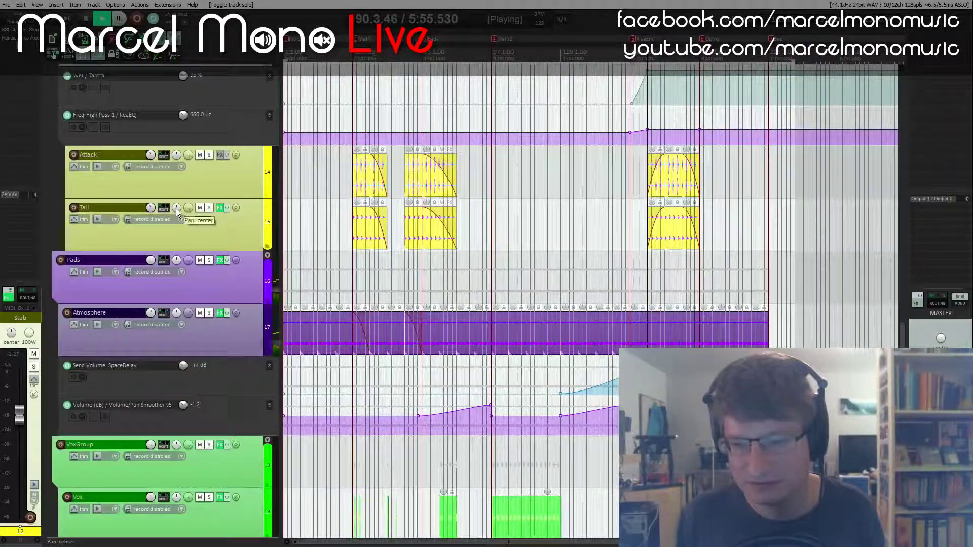
pyautogui.scroll(-2, 176, 209)
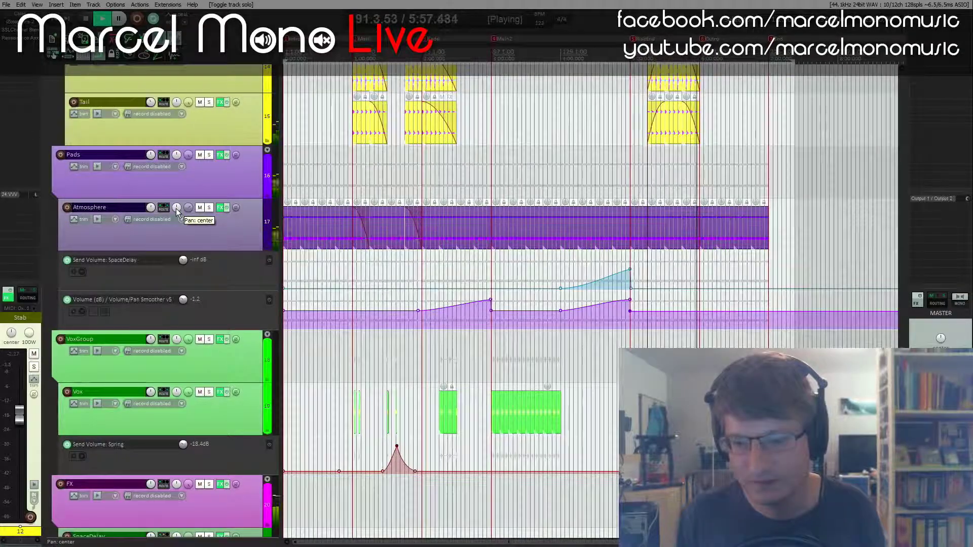
pyautogui.scroll(12, 175, 208)
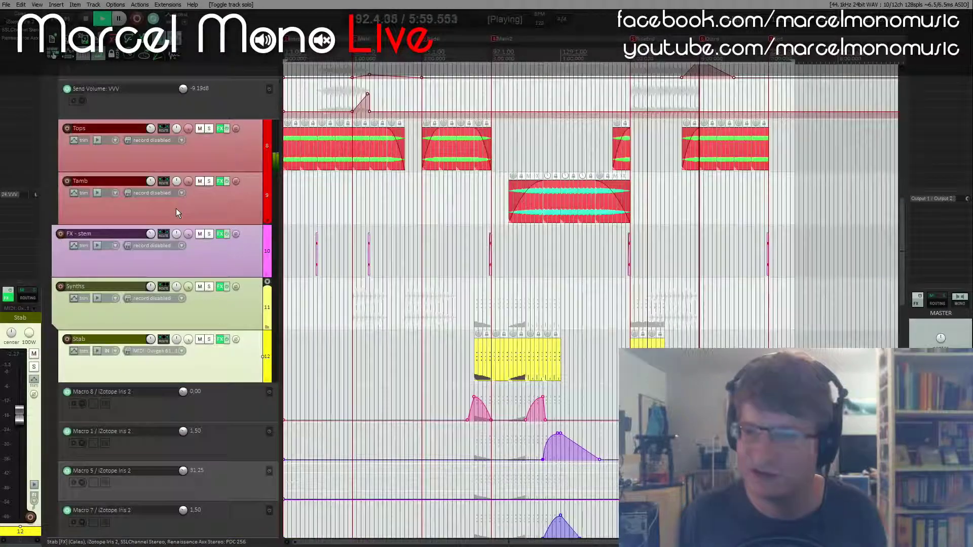
pyautogui.scroll(6, 175, 208)
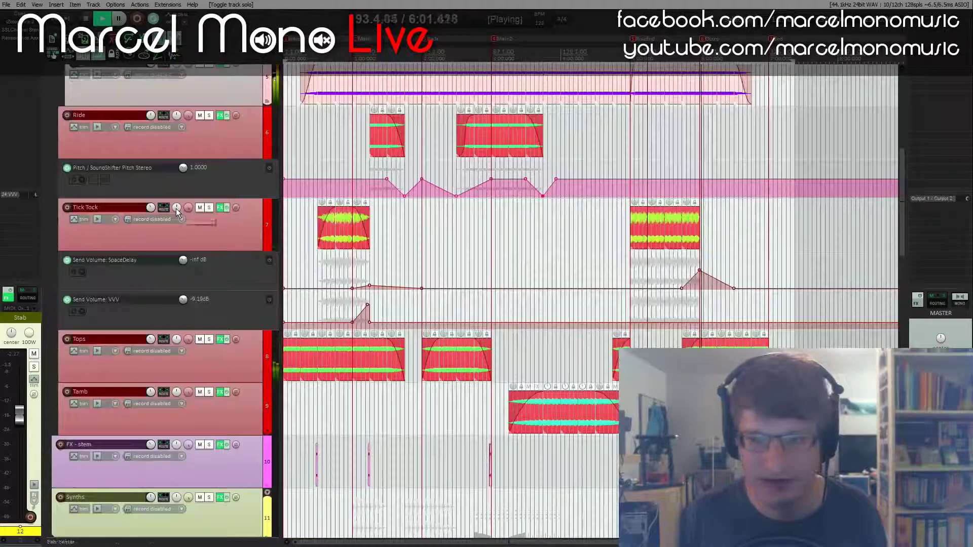
pyautogui.scroll(-6, 176, 214)
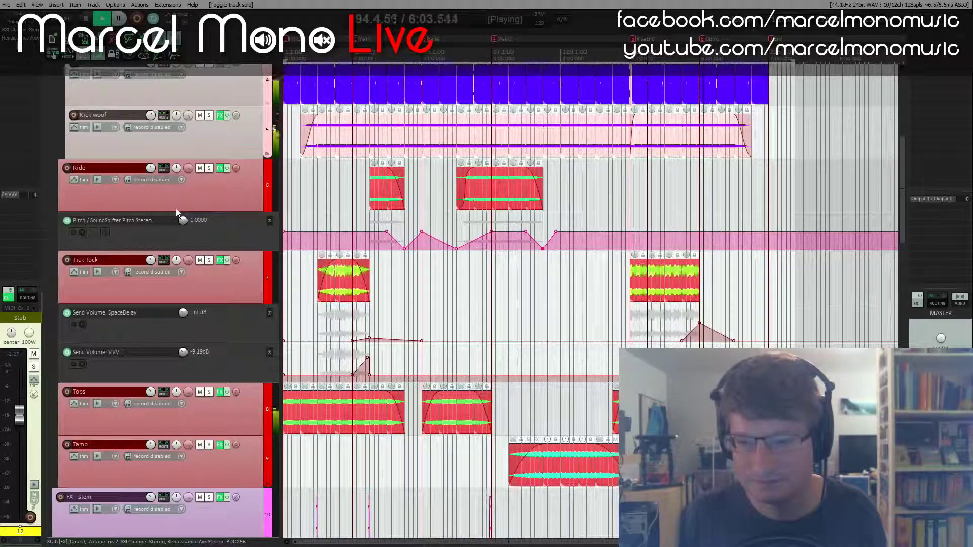
pyautogui.scroll(-8, 176, 213)
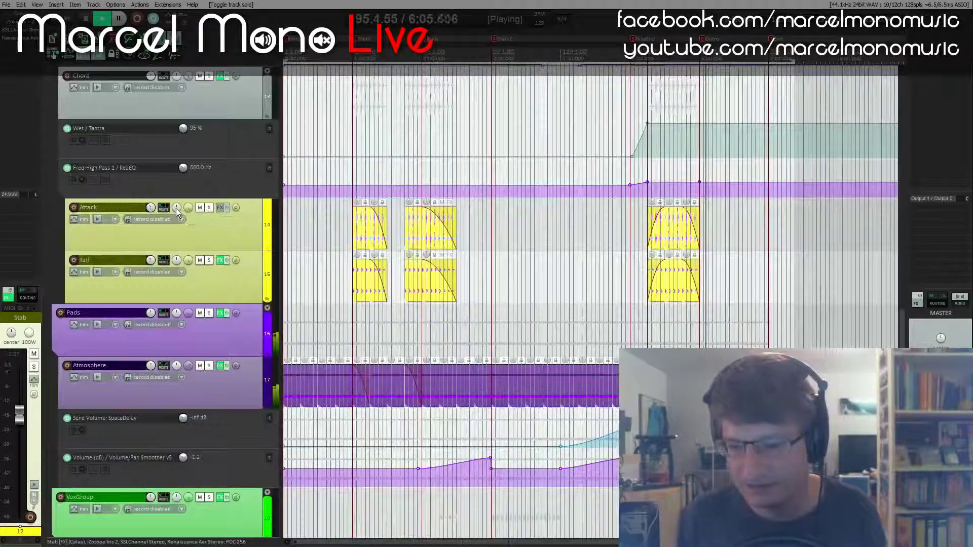
pyautogui.scroll(12, 177, 213)
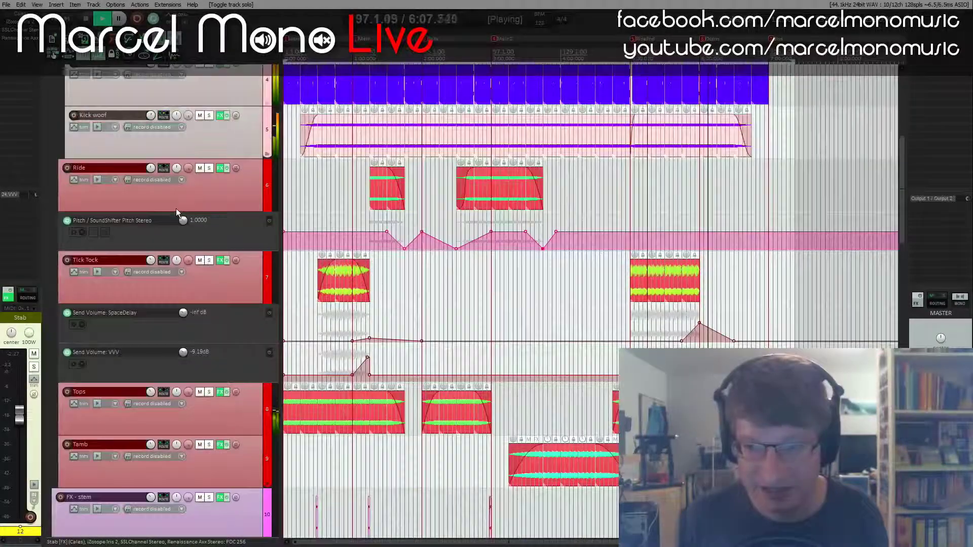
pyautogui.scroll(2, 176, 213)
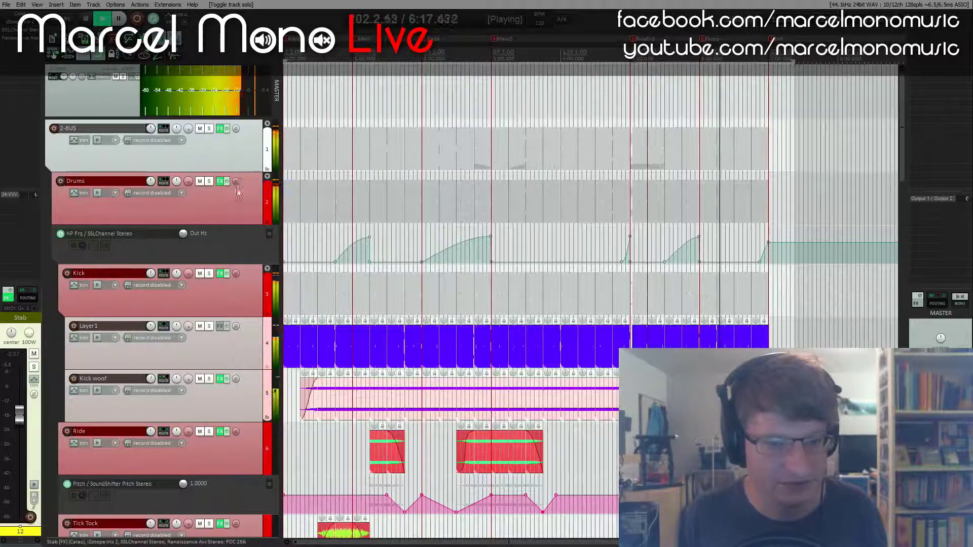
pyautogui.scroll(-3, 241, 205)
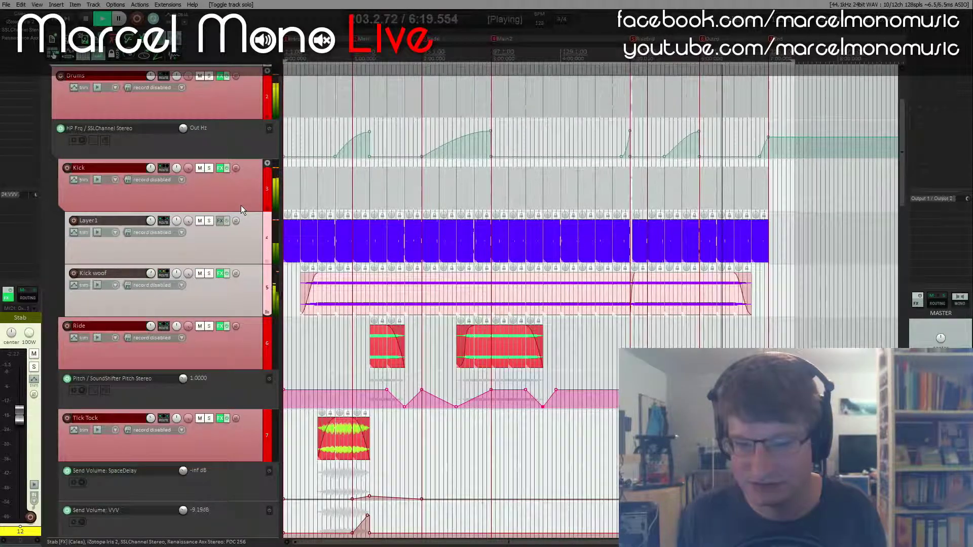
pyautogui.press('space')
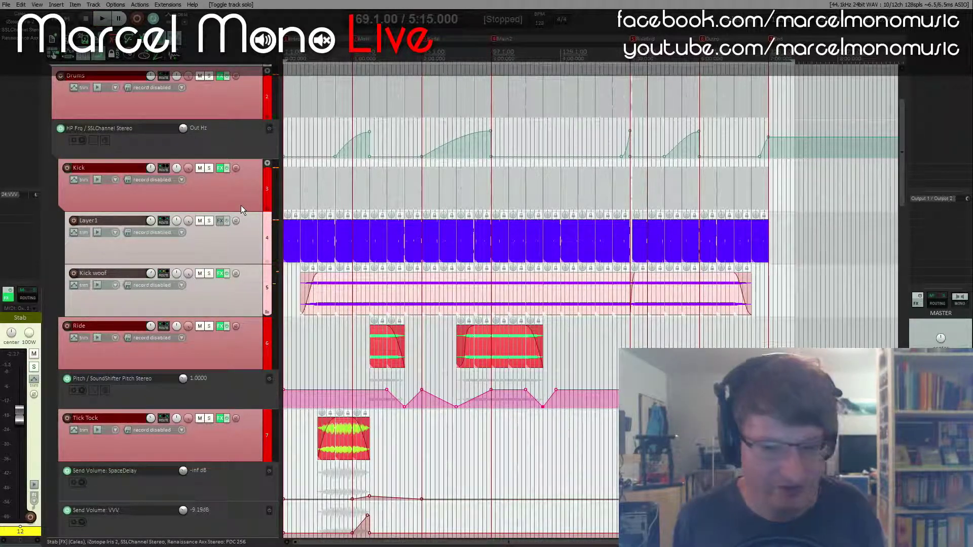